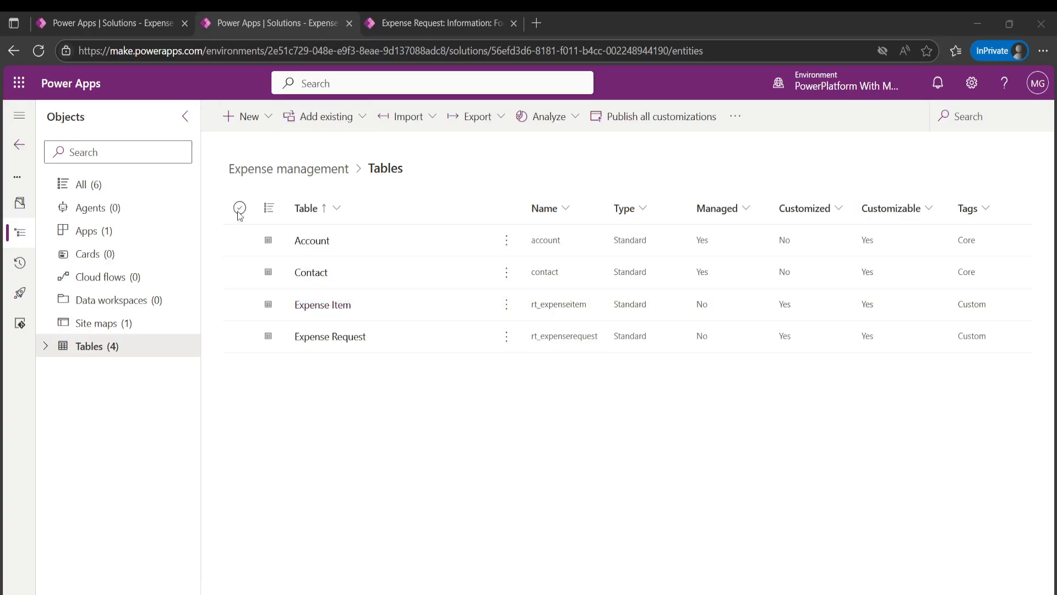
Start a new table with advanced properties, display name "dasd", and attachments enabled.
click(229, 119)
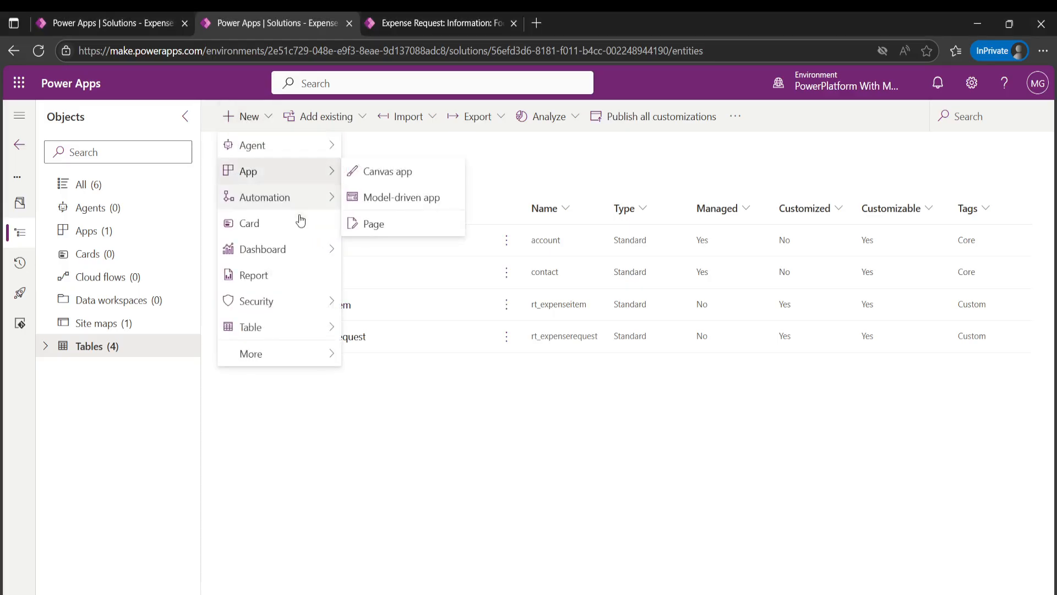
mouse_move(302, 328)
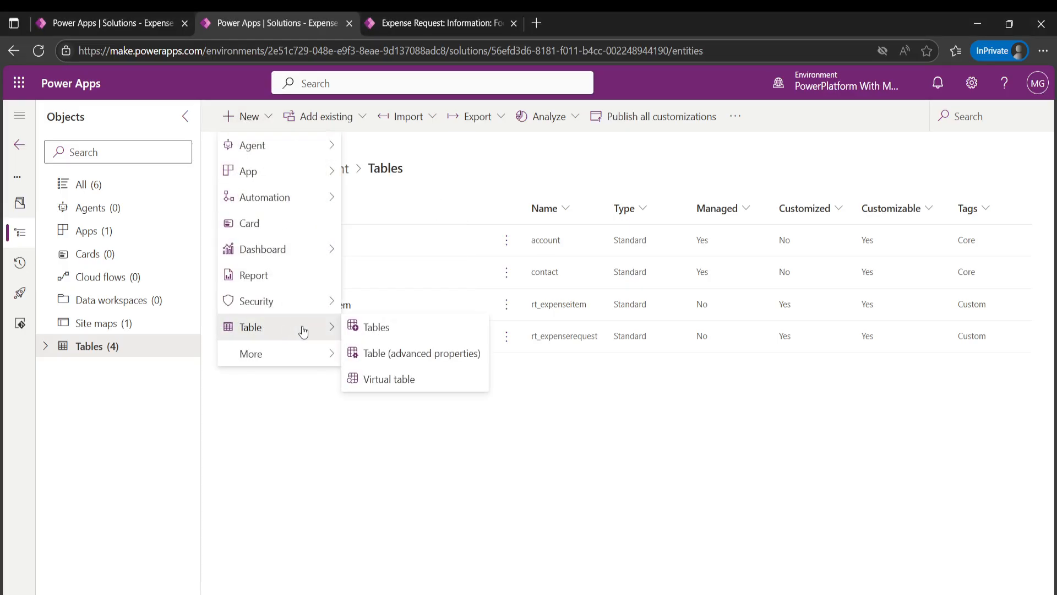
click(398, 352)
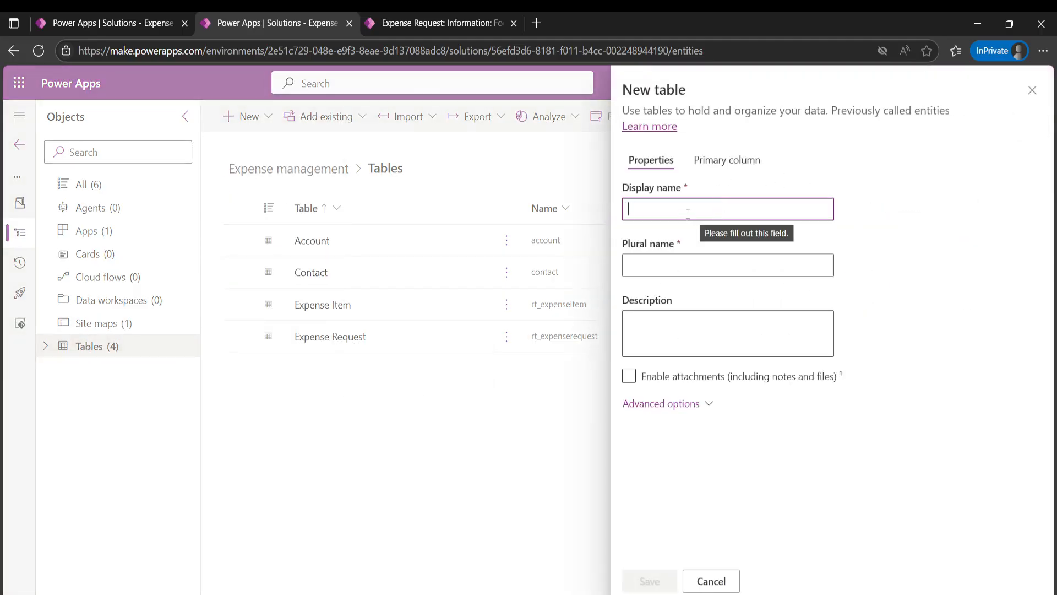
text(dasd)
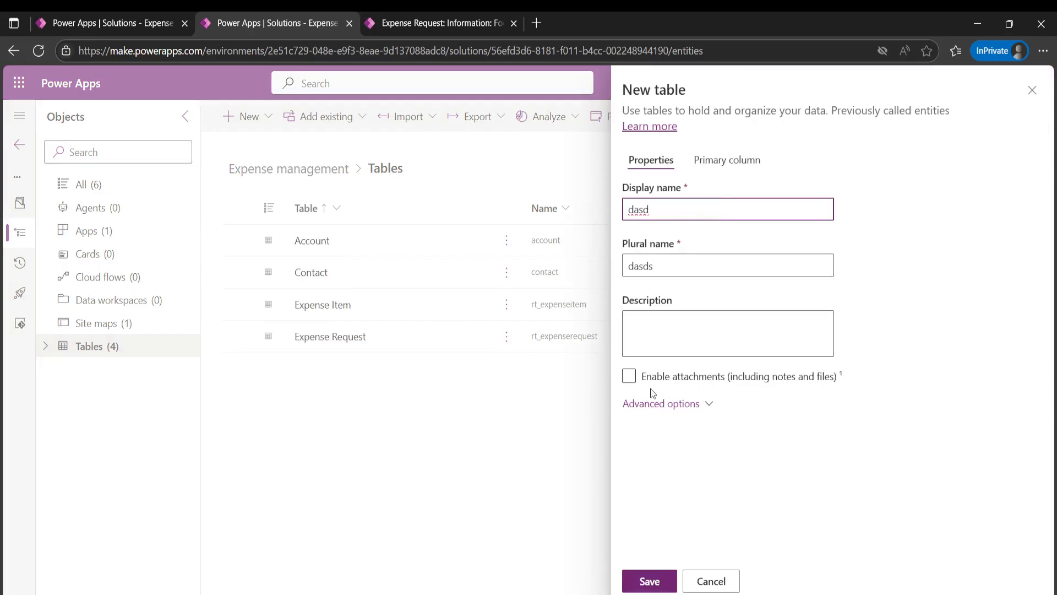
click(667, 386)
click(667, 385)
click(630, 377)
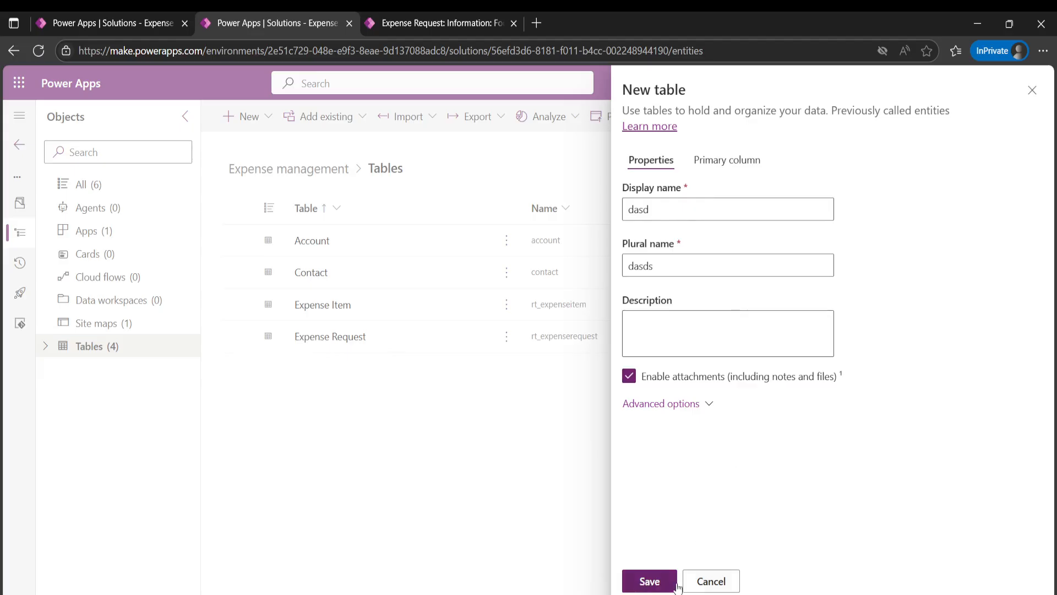
click(714, 581)
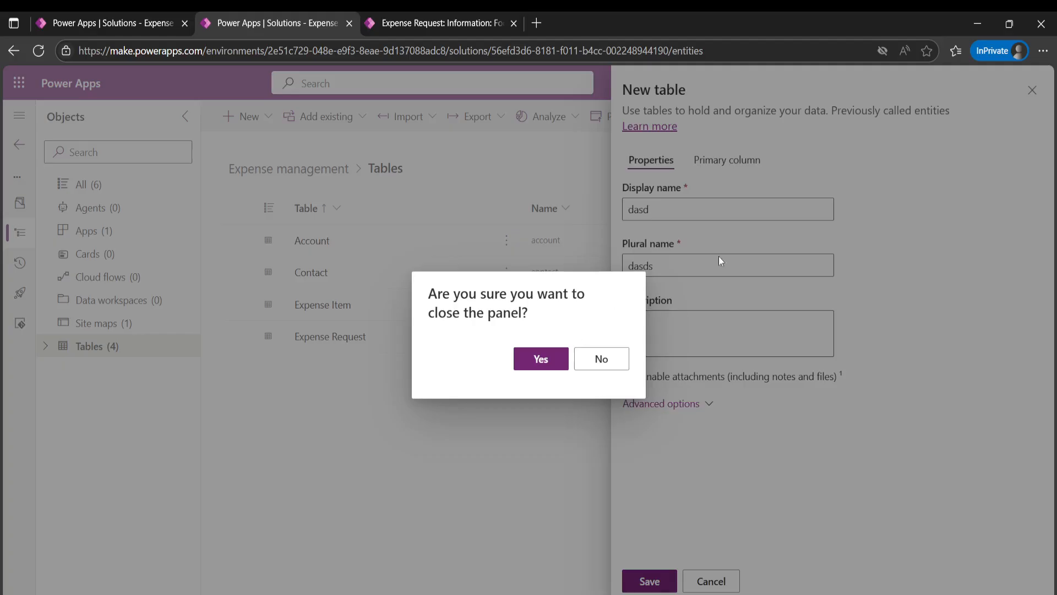
click(601, 360)
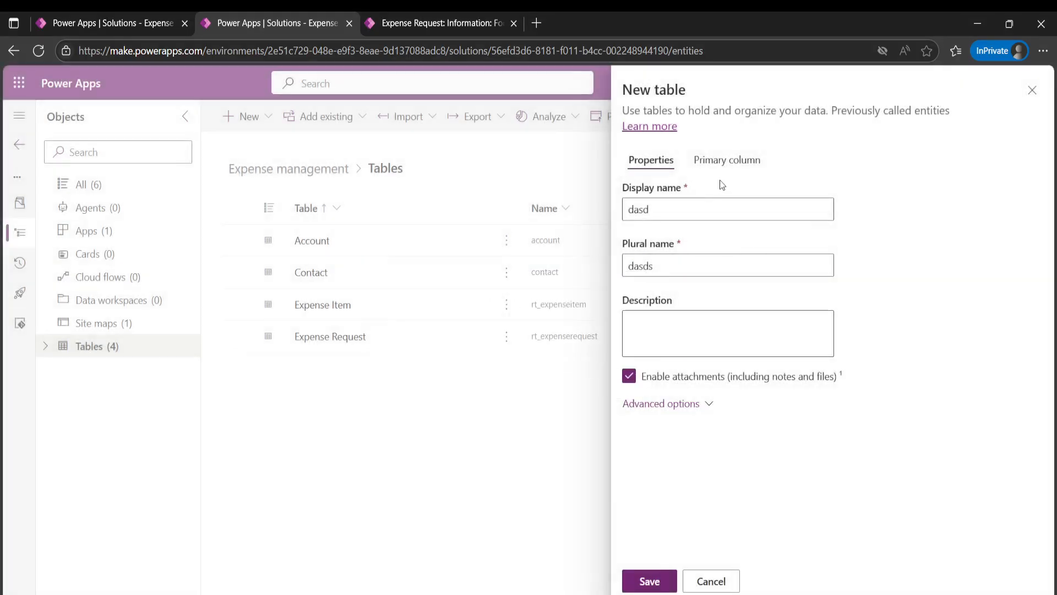
Set the new table's primary column display name to "title" and discard the unsaved table.
click(729, 165)
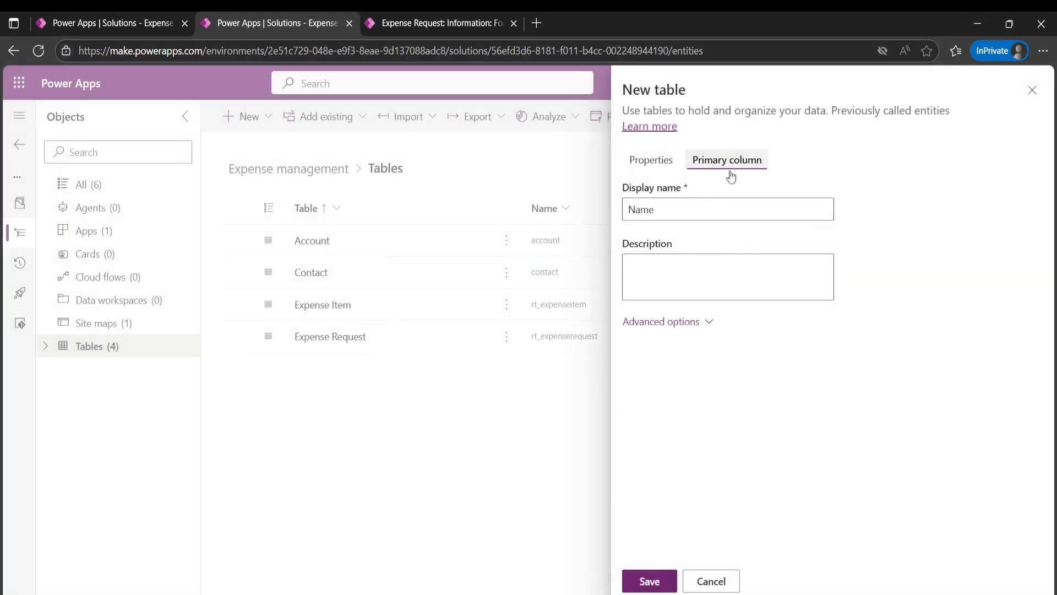
drag(680, 215, 593, 220)
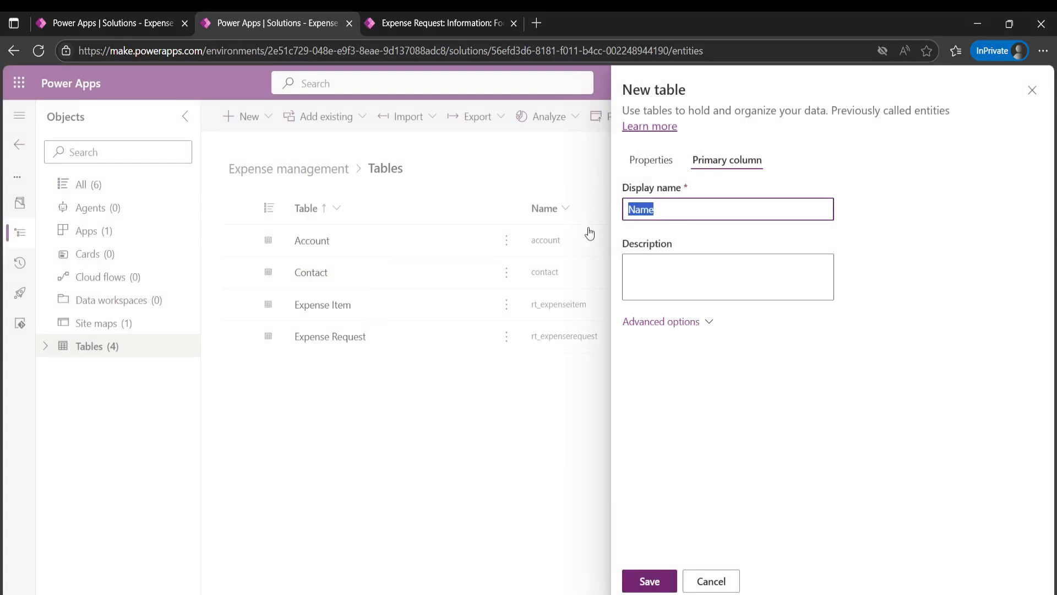
text(title)
click(1033, 92)
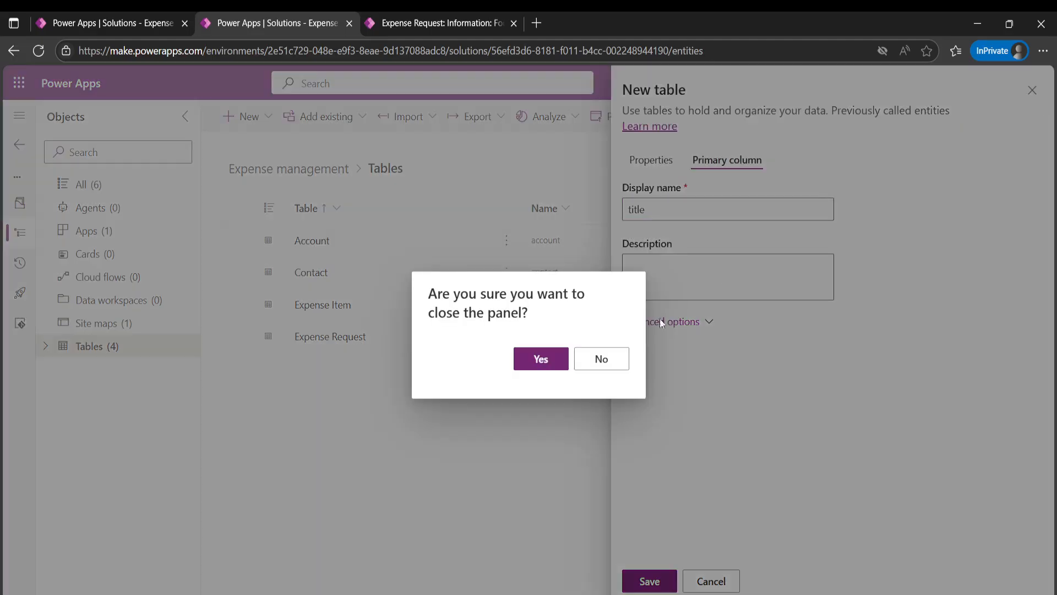
click(540, 360)
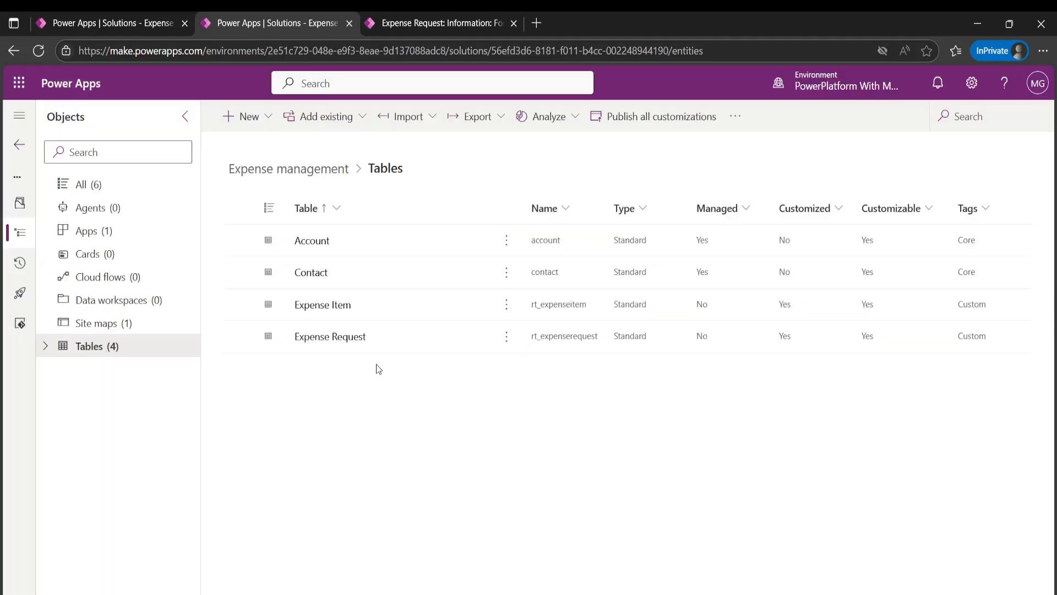
Open the columns of the Expense Request table and select the Approval Date and Description columns.
click(322, 339)
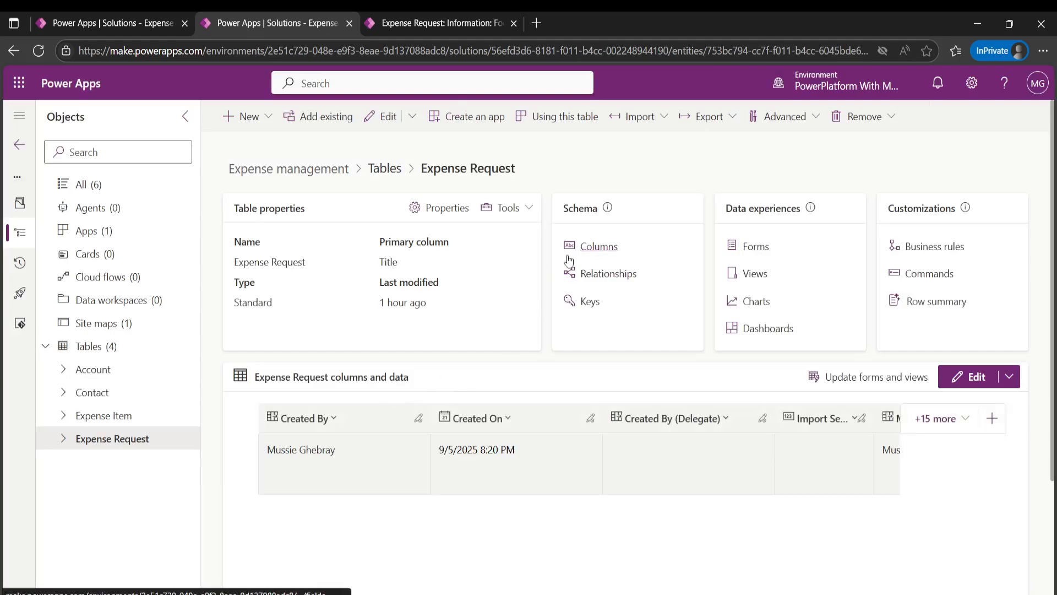
click(597, 258)
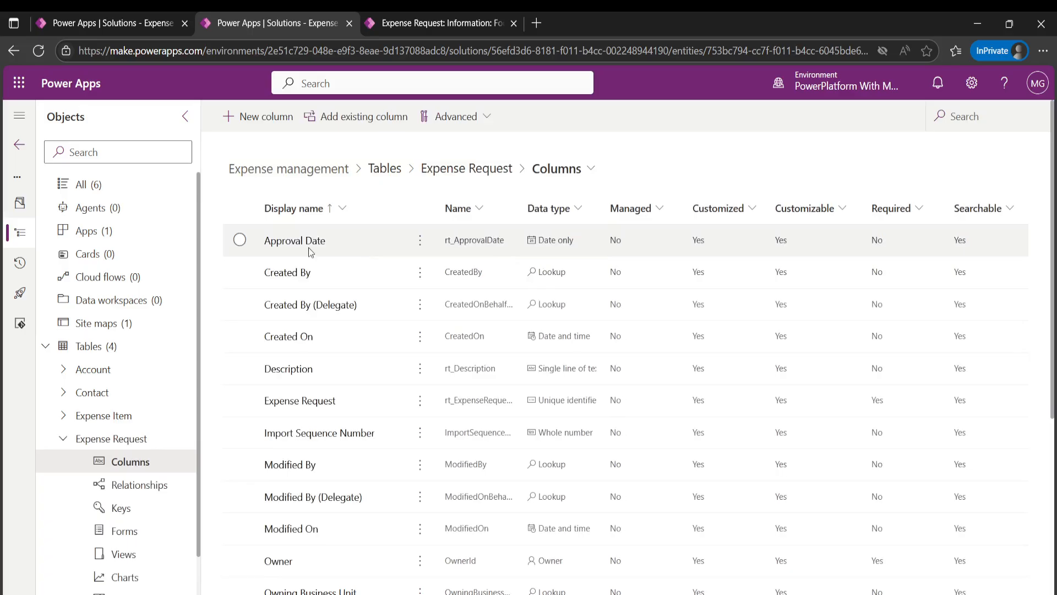
click(240, 239)
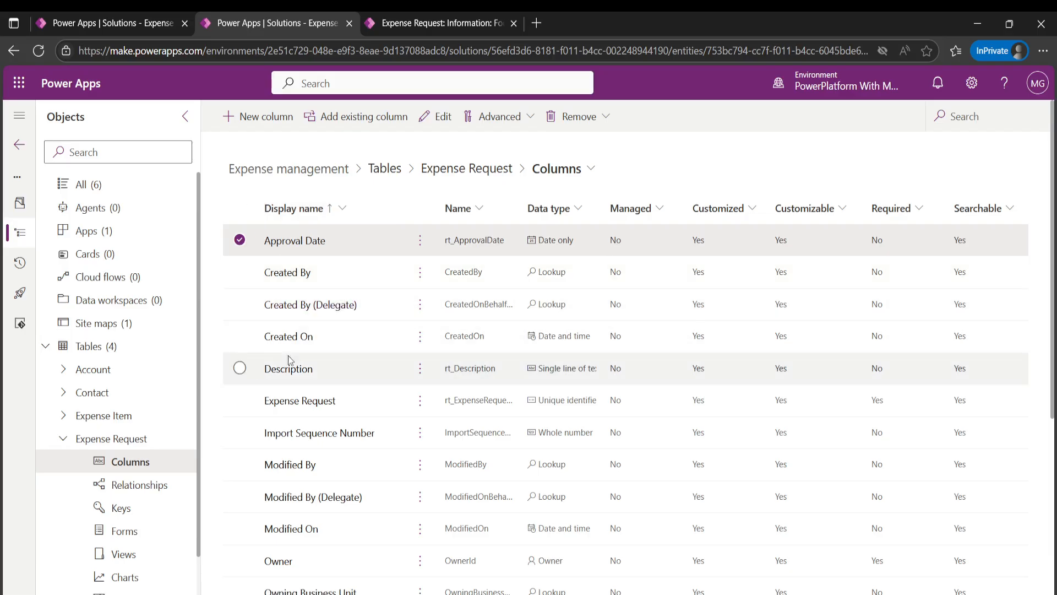
click(240, 369)
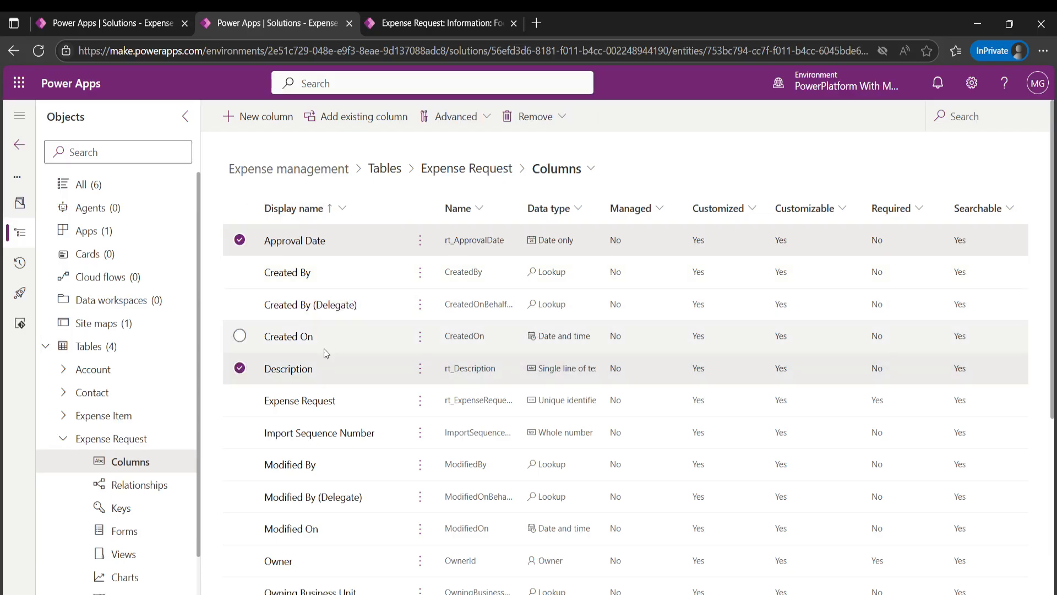
Examine the Expense Request table's system, status and primary name columns, and clear the Approval Date and Description selection.
scroll(353, 341, down, 3)
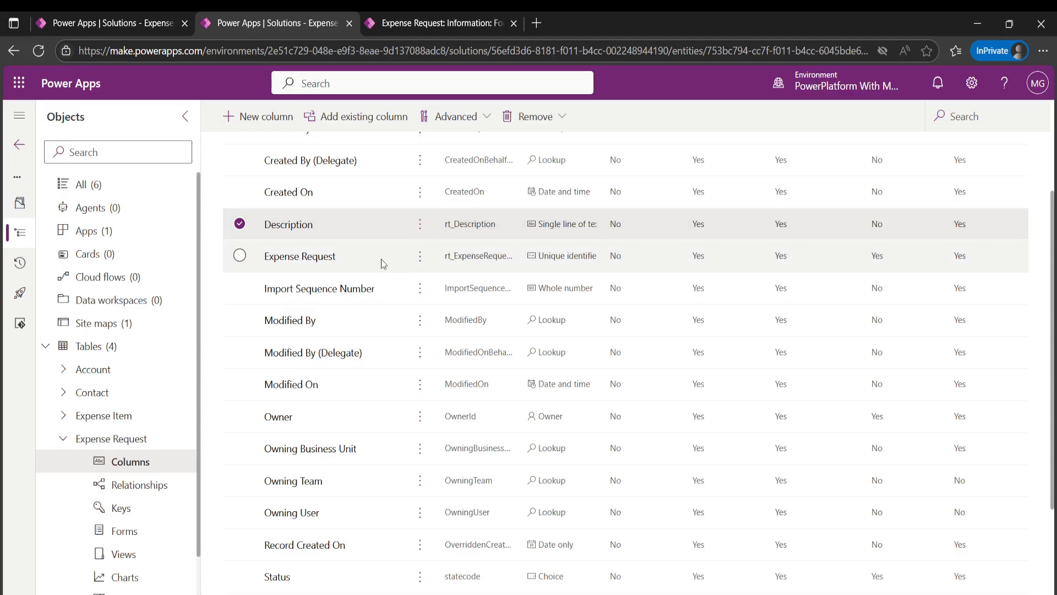
scroll(321, 334, down, 2)
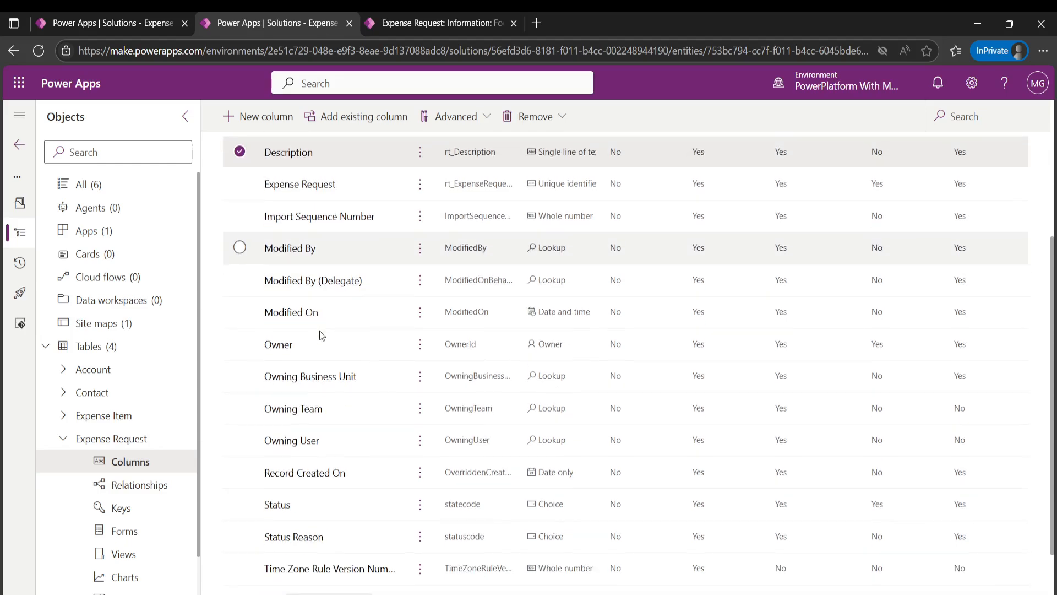
scroll(319, 334, down, 2)
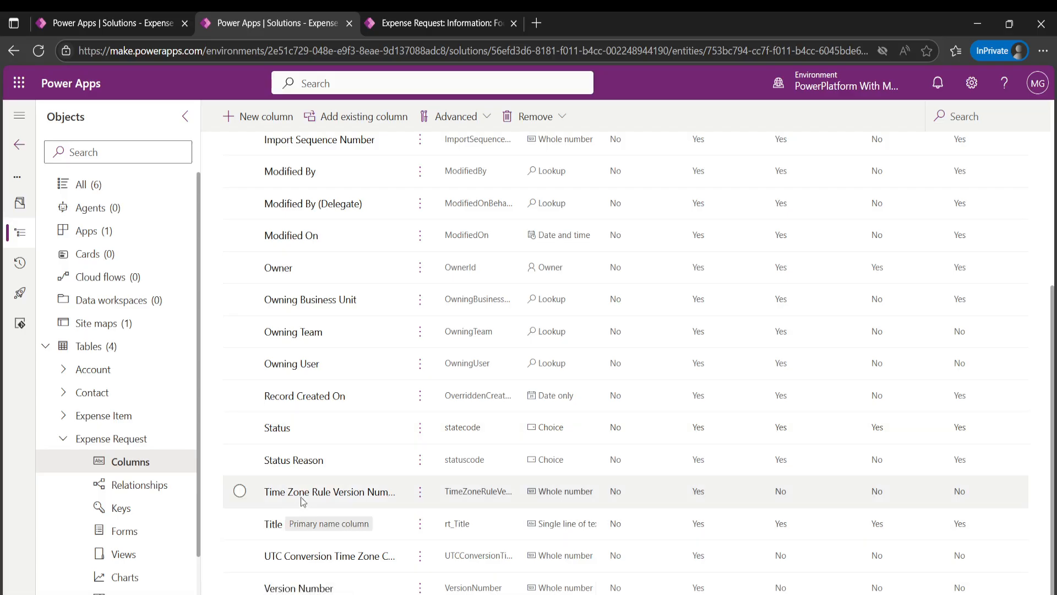
scroll(315, 470, up, 3)
scroll(316, 470, up, 2)
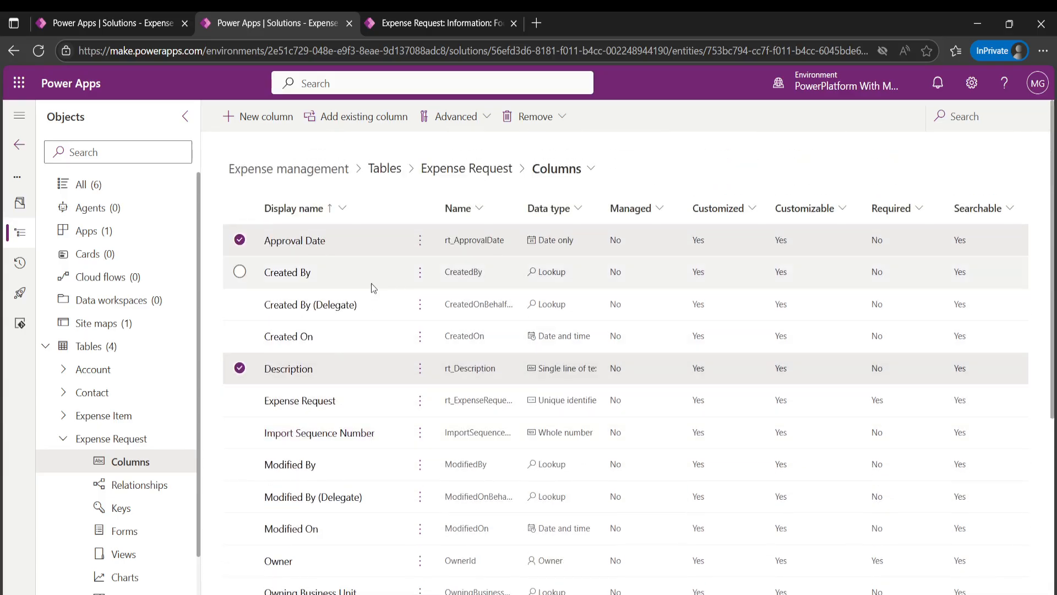
scroll(371, 283, down, 5)
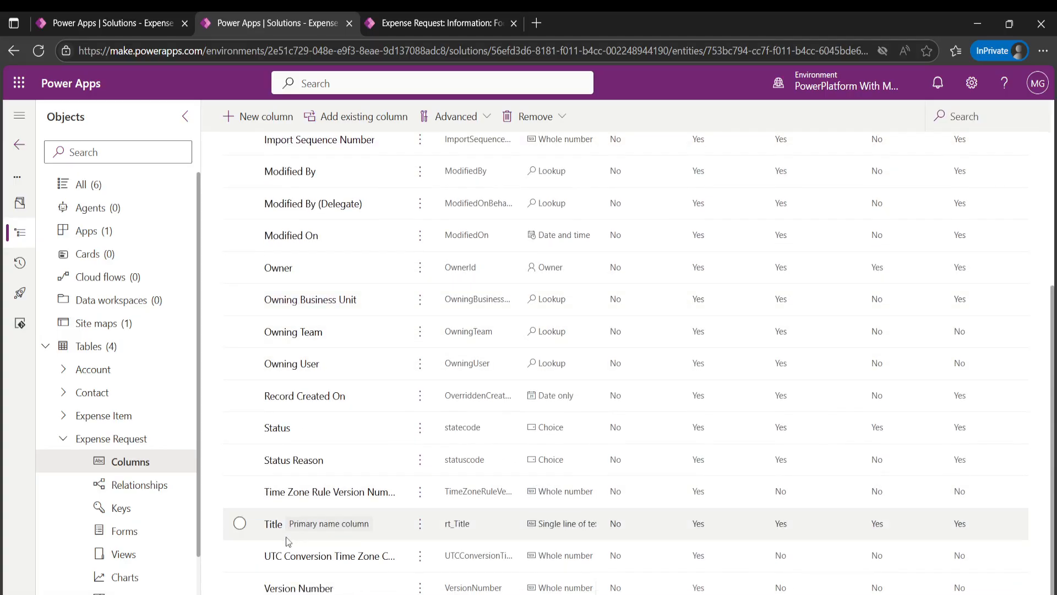
mouse_move(317, 530)
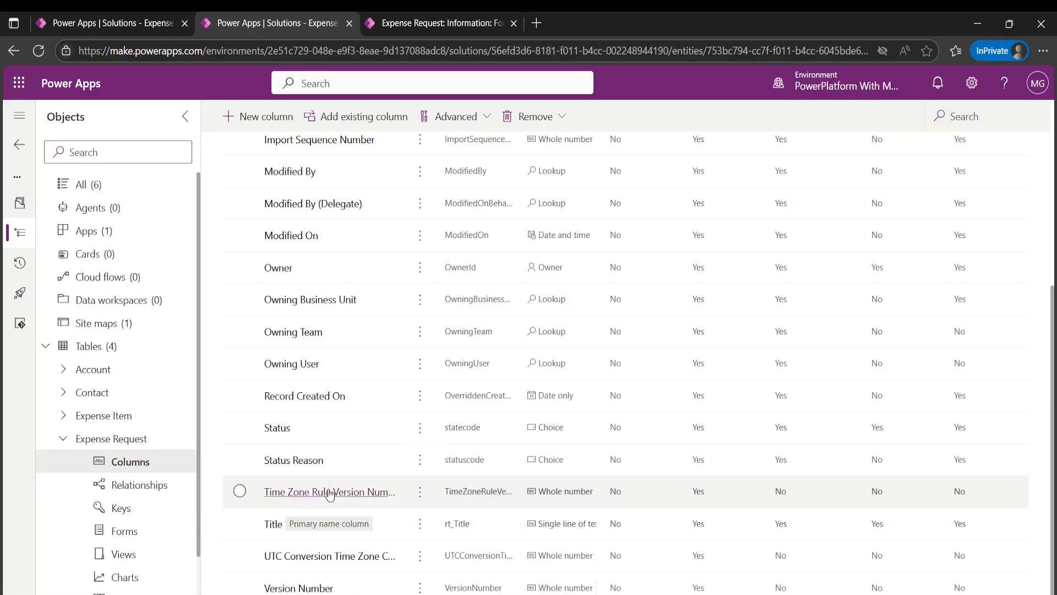
scroll(329, 494, up, 6)
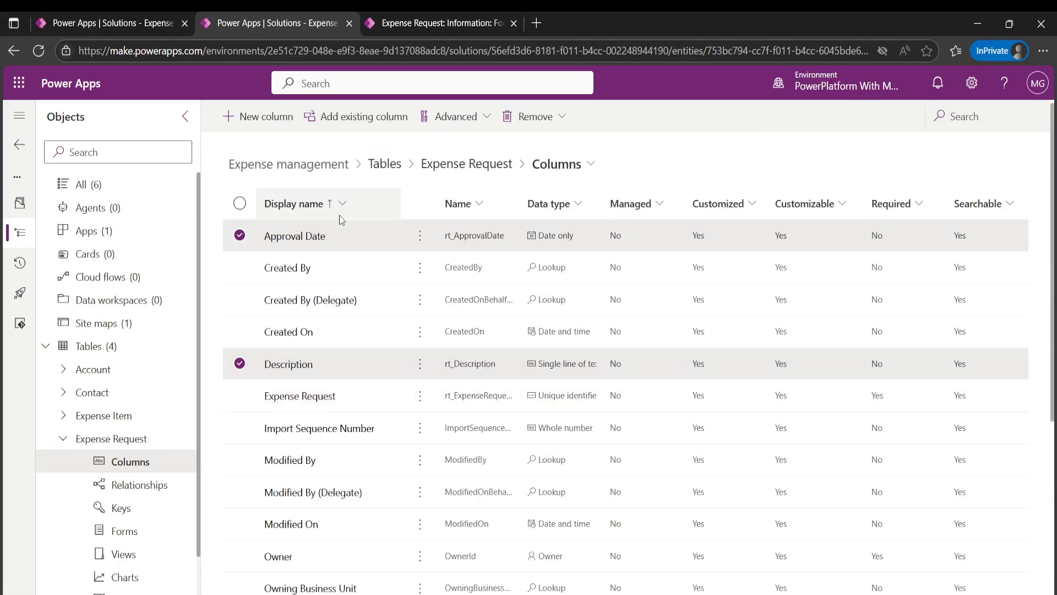
scroll(384, 297, down, 5)
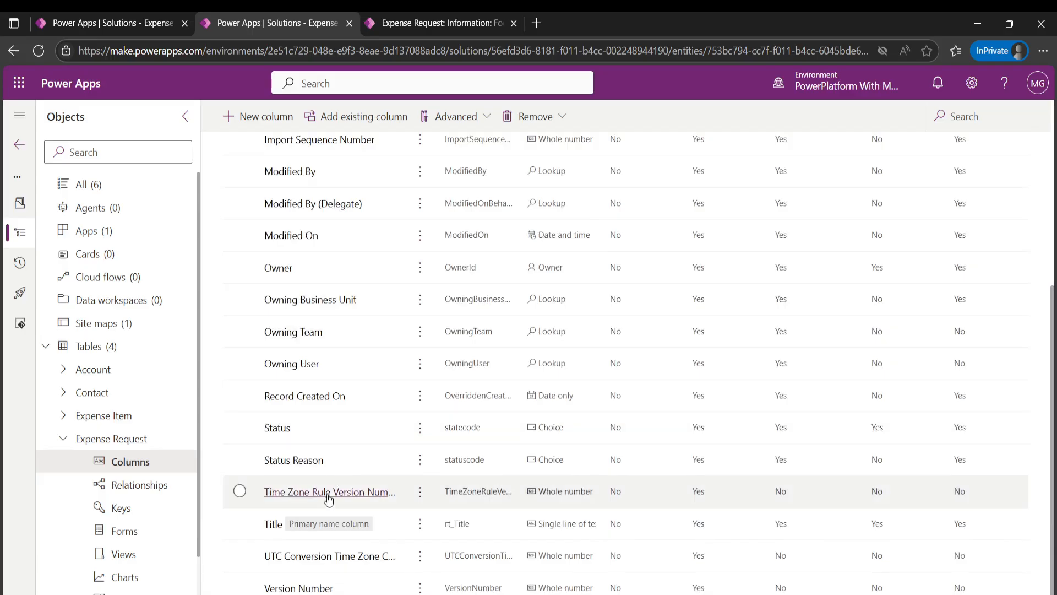
scroll(302, 455, up, 5)
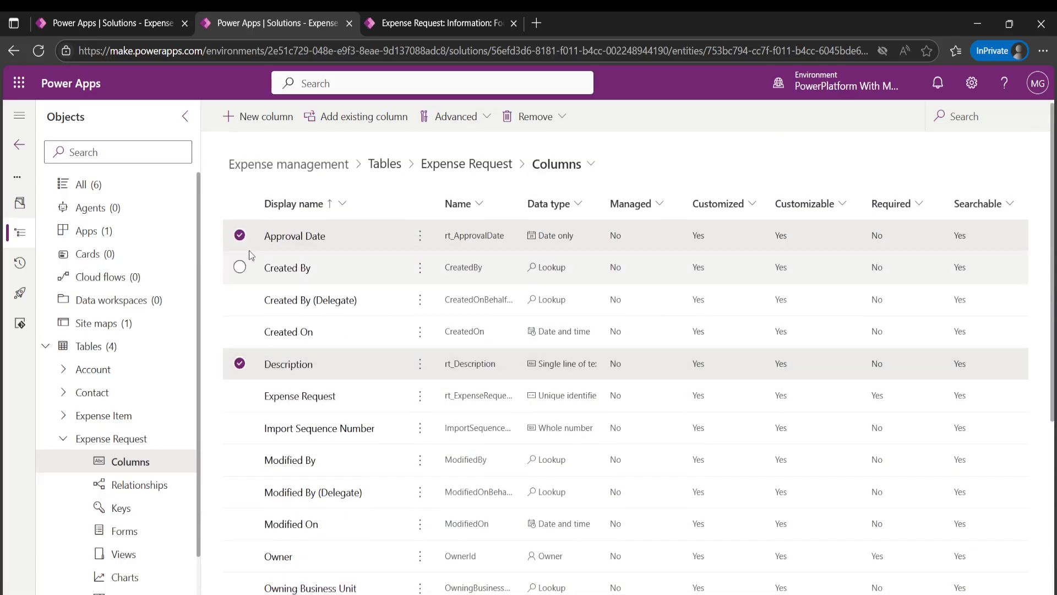
click(240, 236)
click(240, 364)
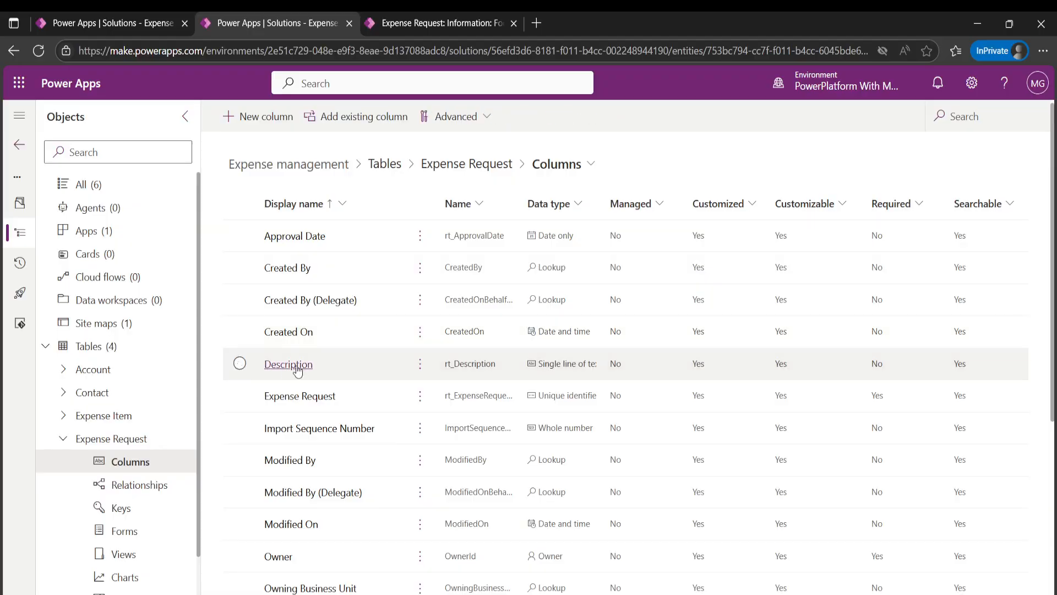
Inspect the Status Reason column's choices for the Active and Inactive states, and close the column without saving.
scroll(297, 372, down, 5)
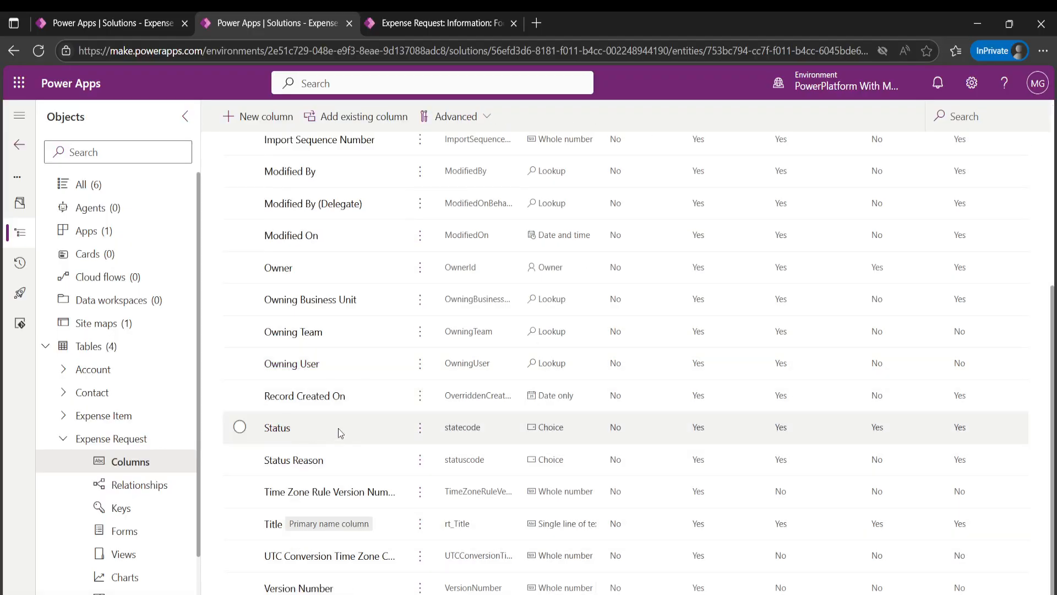
click(316, 460)
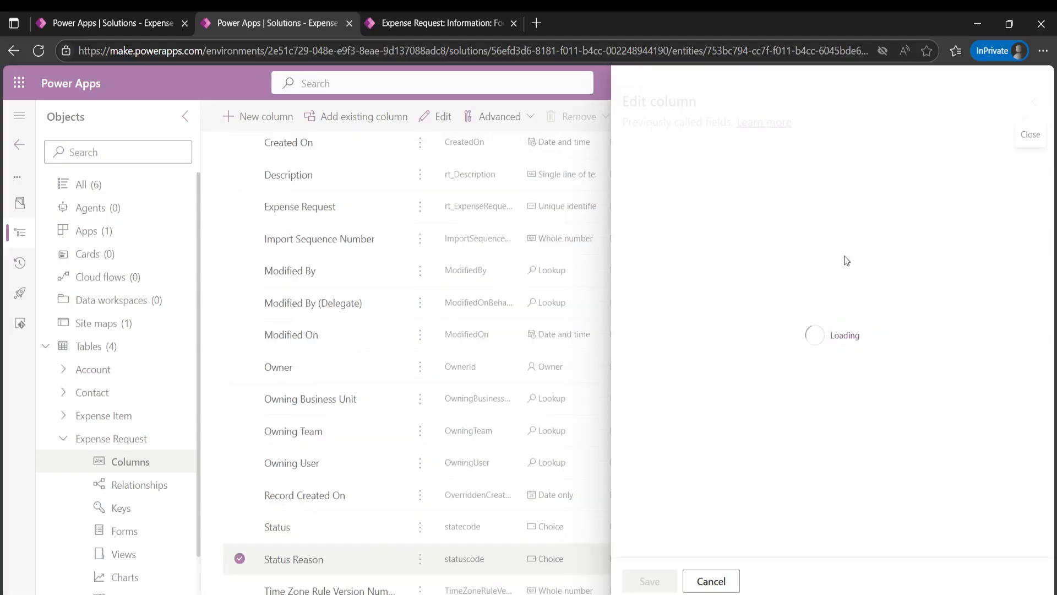
scroll(839, 258, down, 5)
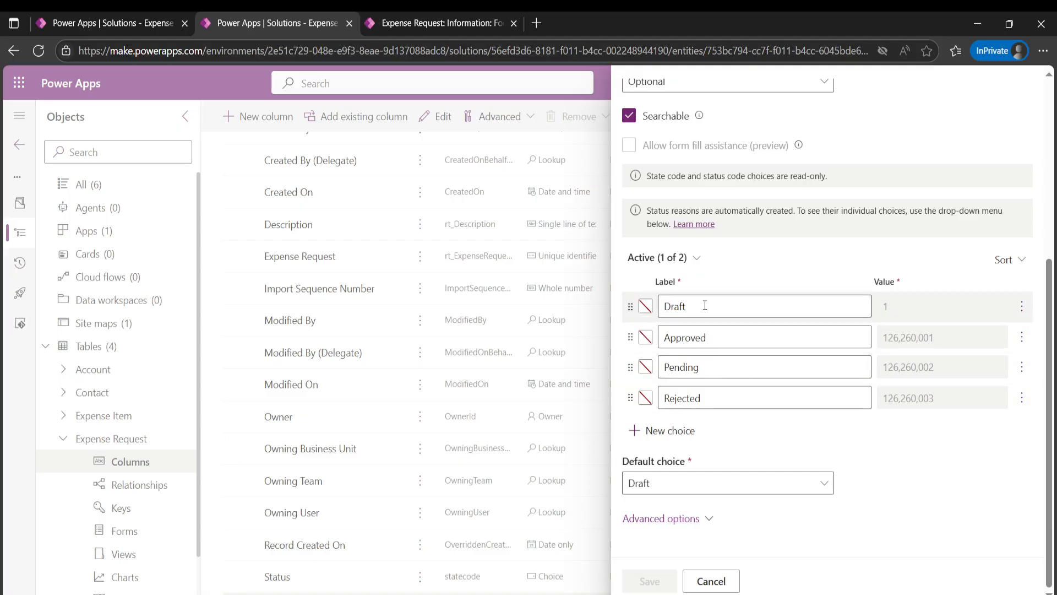
click(695, 259)
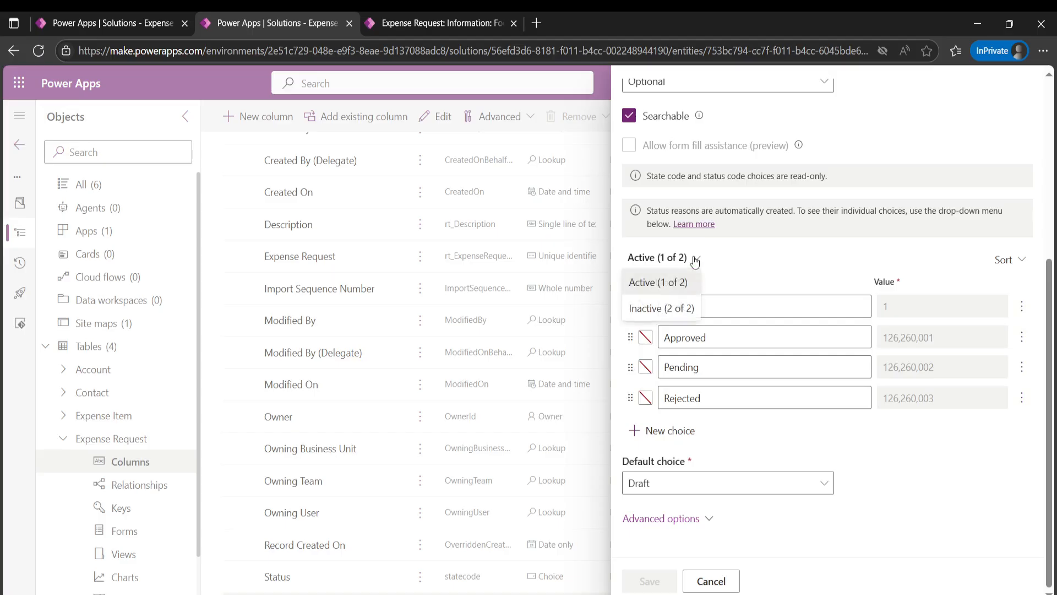
click(660, 310)
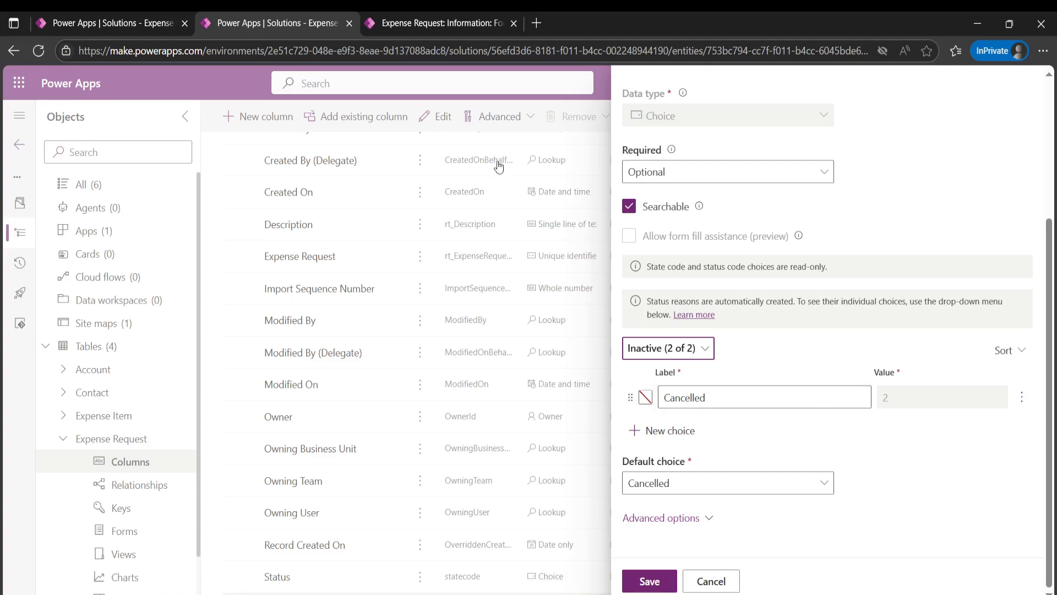
click(721, 581)
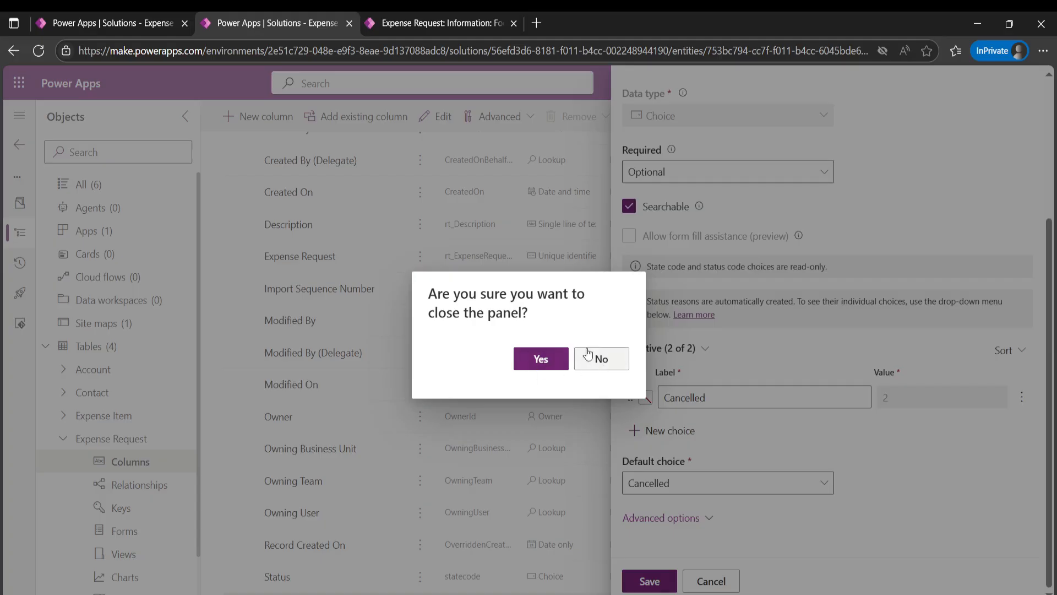
click(546, 359)
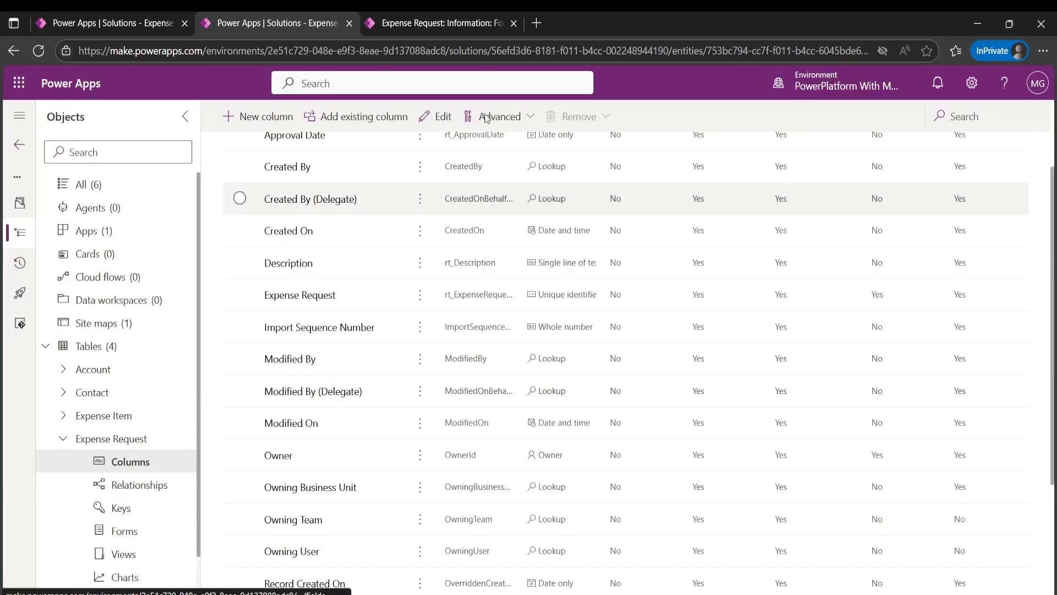
Open the Expense Request table's main Information form and select its Created By field to view the properties.
click(132, 532)
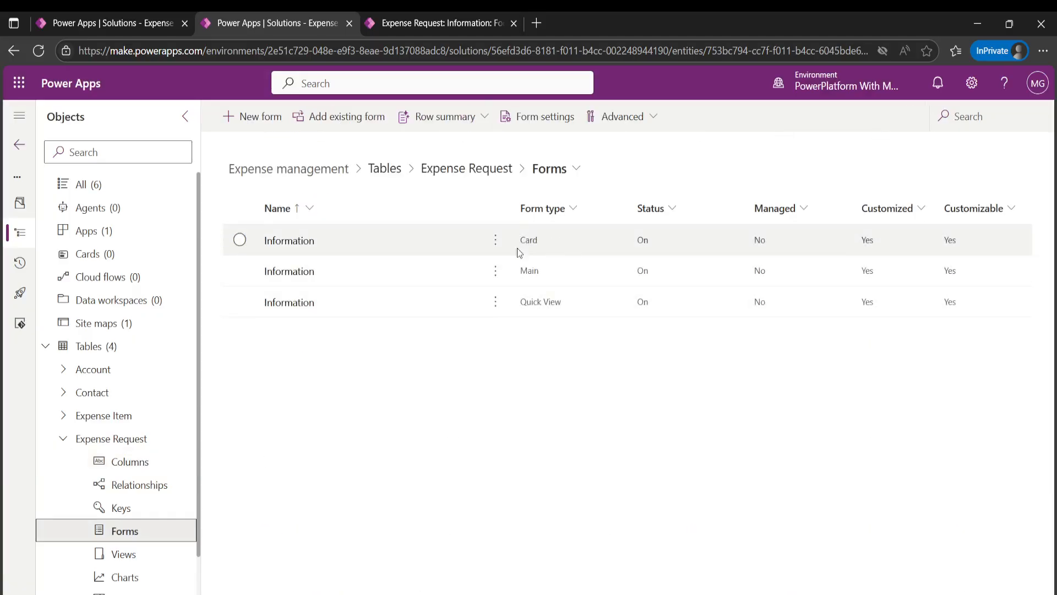
click(284, 274)
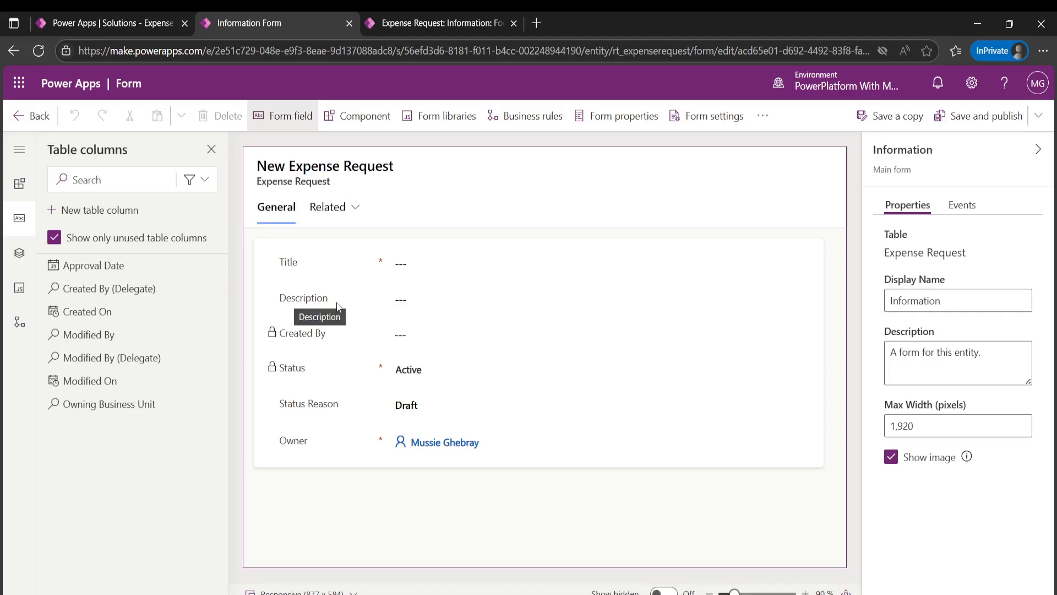
click(309, 333)
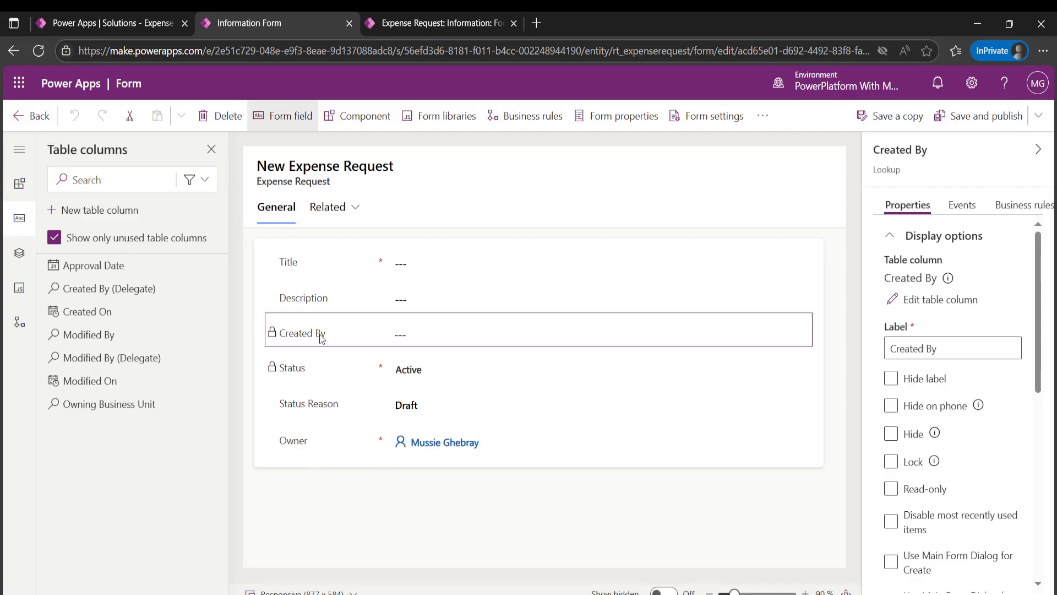
Remove the Created By field from the Expense Request main form.
drag(320, 337, 344, 329)
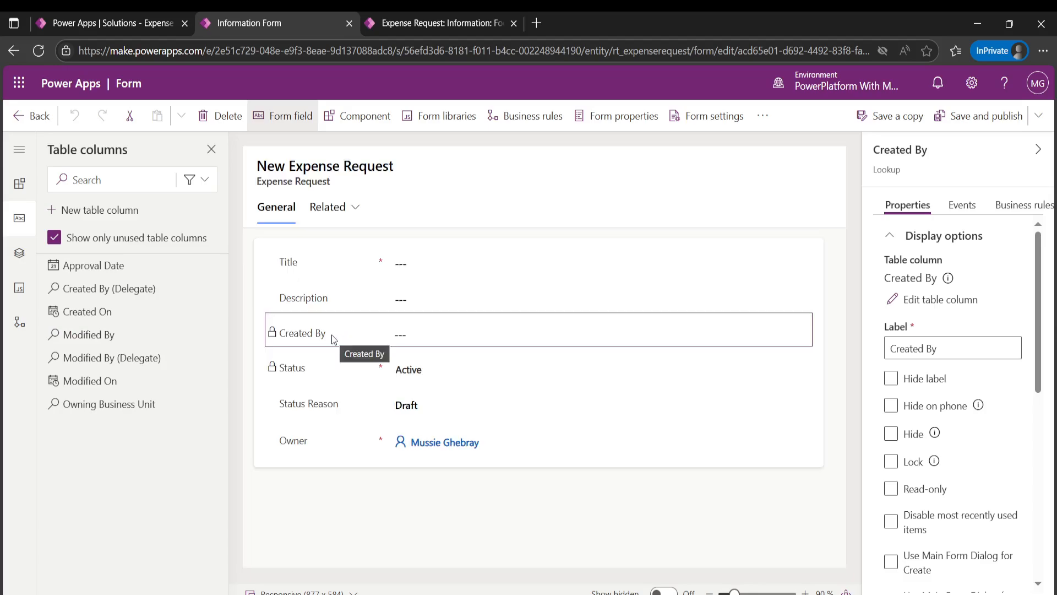
click(223, 116)
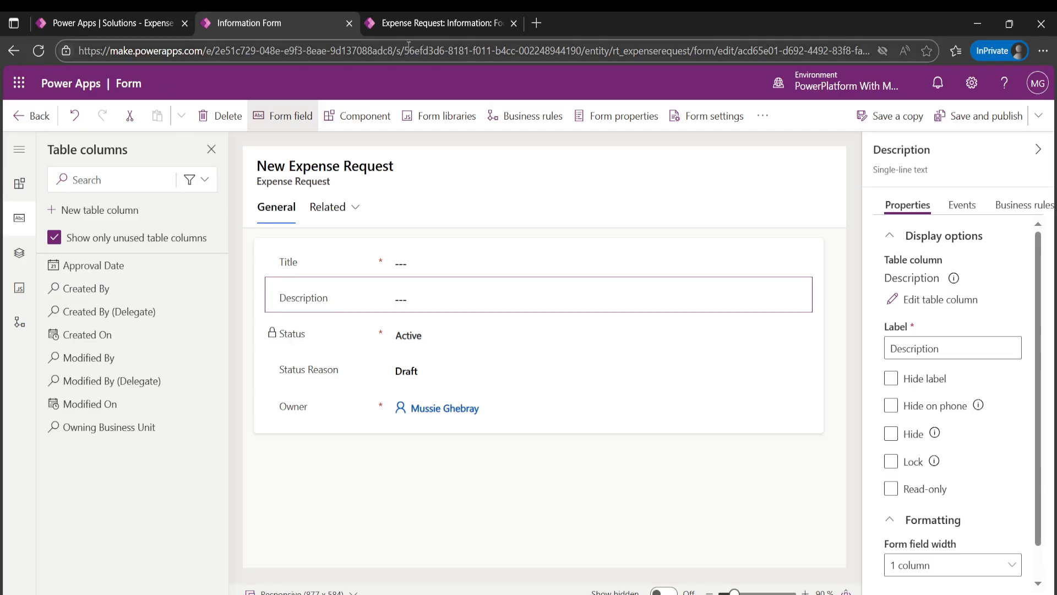
Open the Expense Item table's main Information form, inspect its Expense type field, and return to the table's forms list.
click(157, 25)
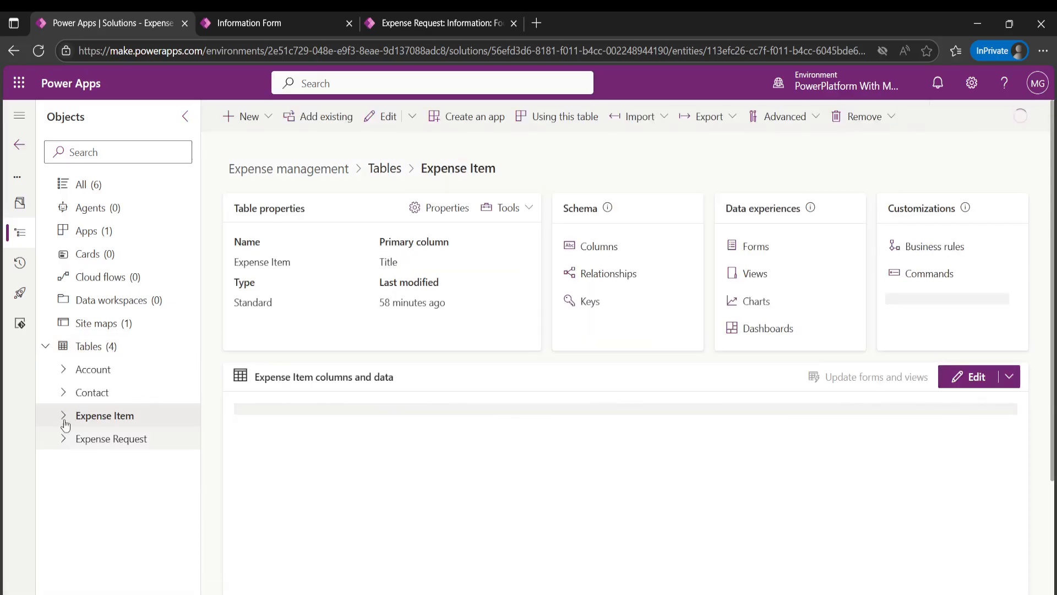
click(63, 416)
click(128, 513)
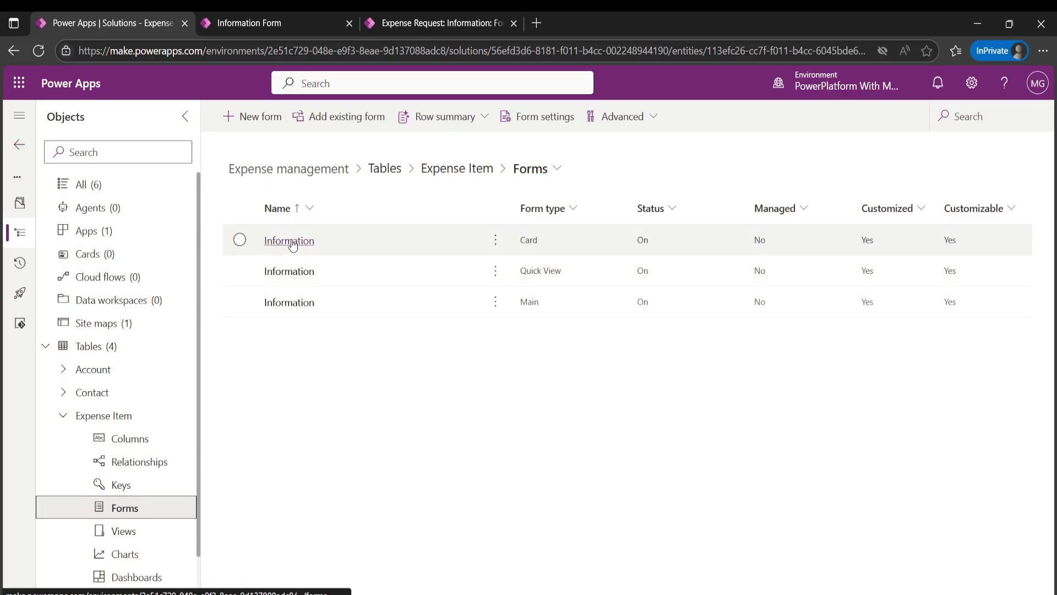
click(289, 310)
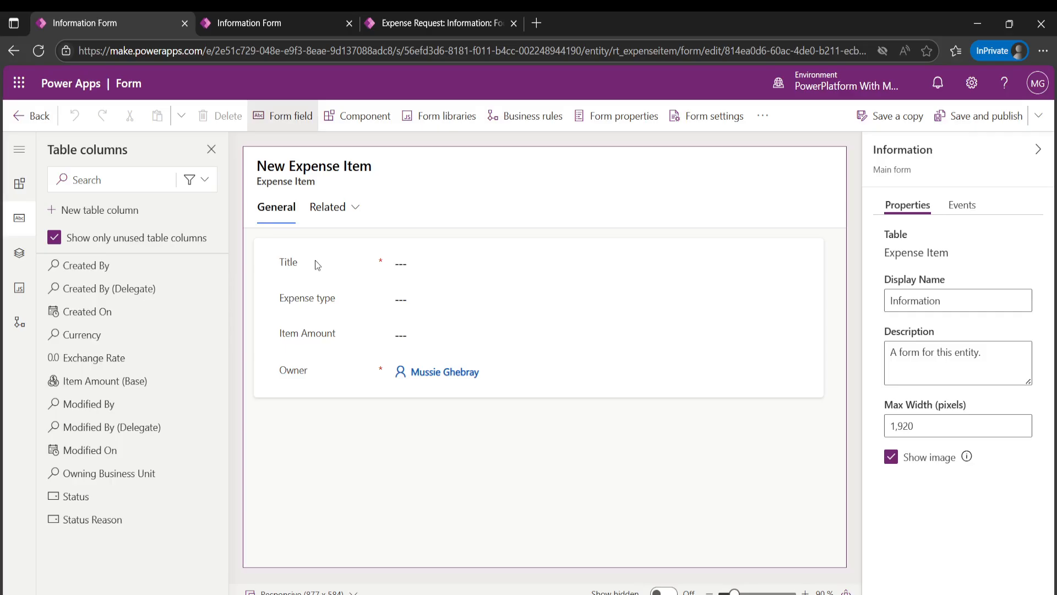
click(356, 299)
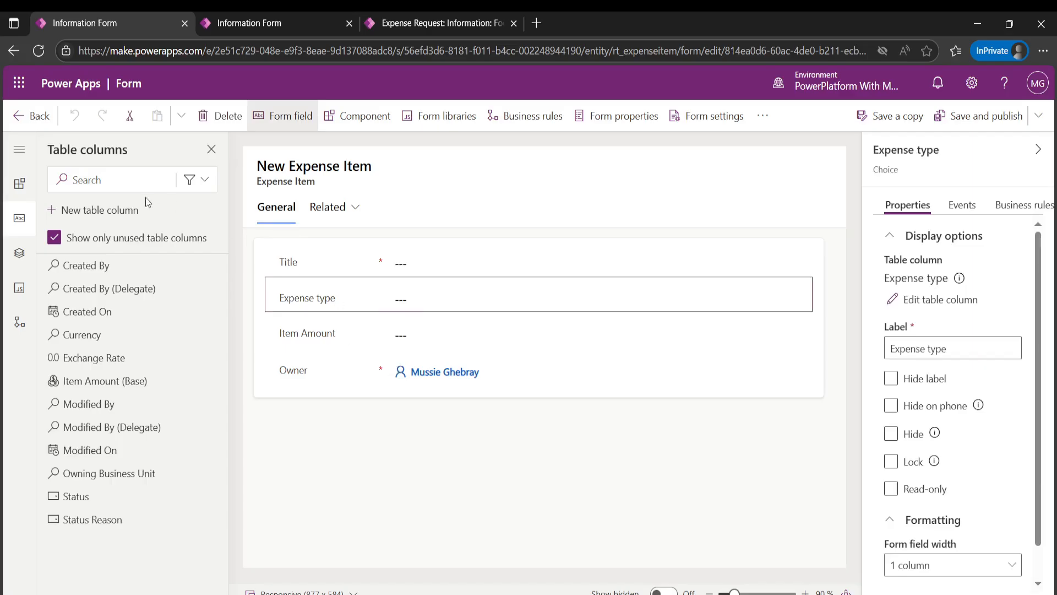
click(31, 116)
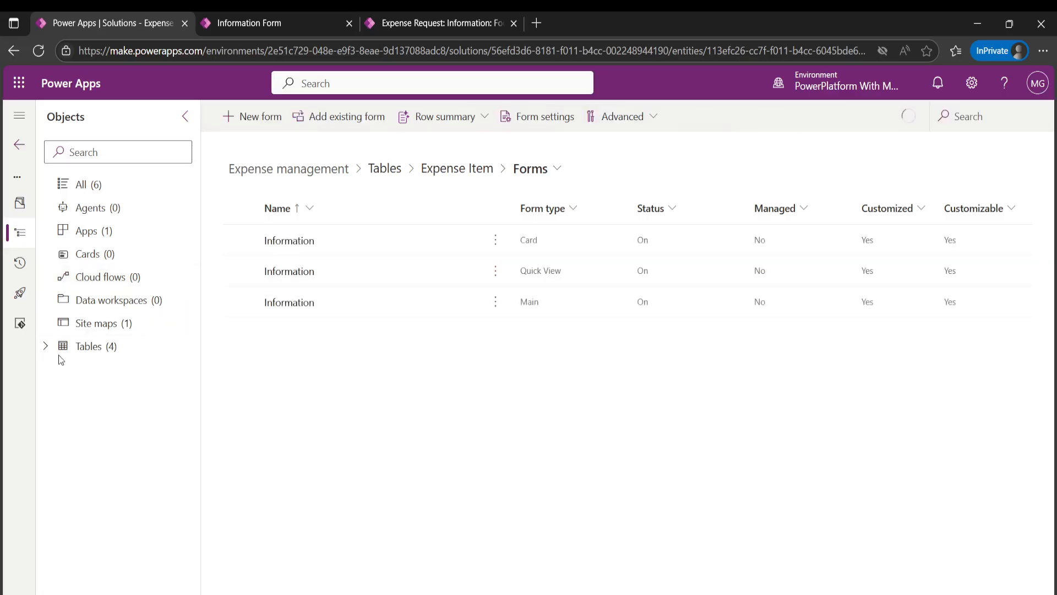
Open the Expense Item table's columns and examine their names and data types, including Expense type and Item Amount.
click(48, 349)
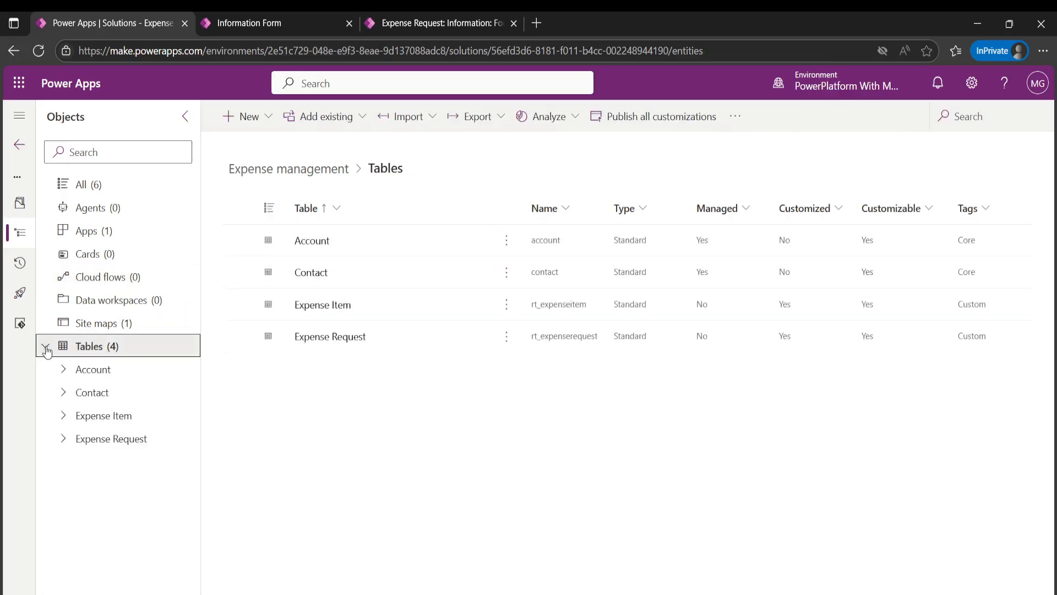
click(66, 422)
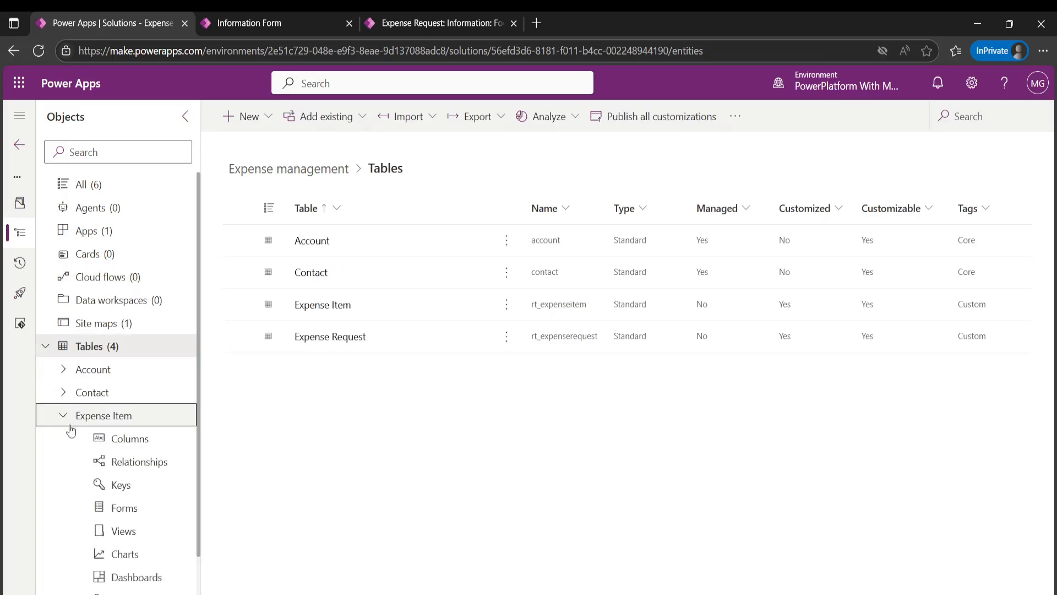
scroll(154, 497, down, 1)
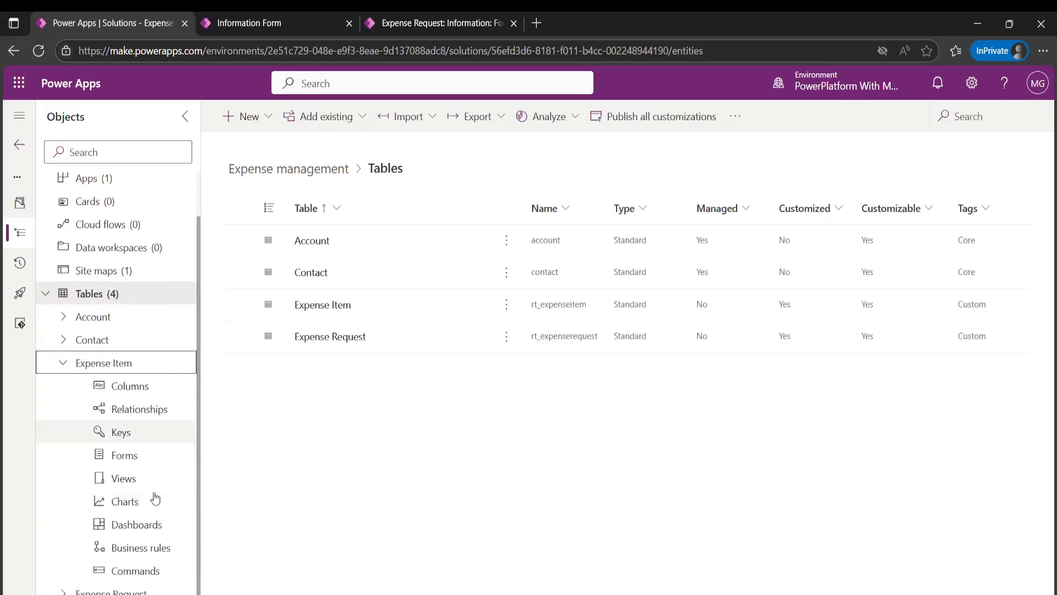
click(155, 383)
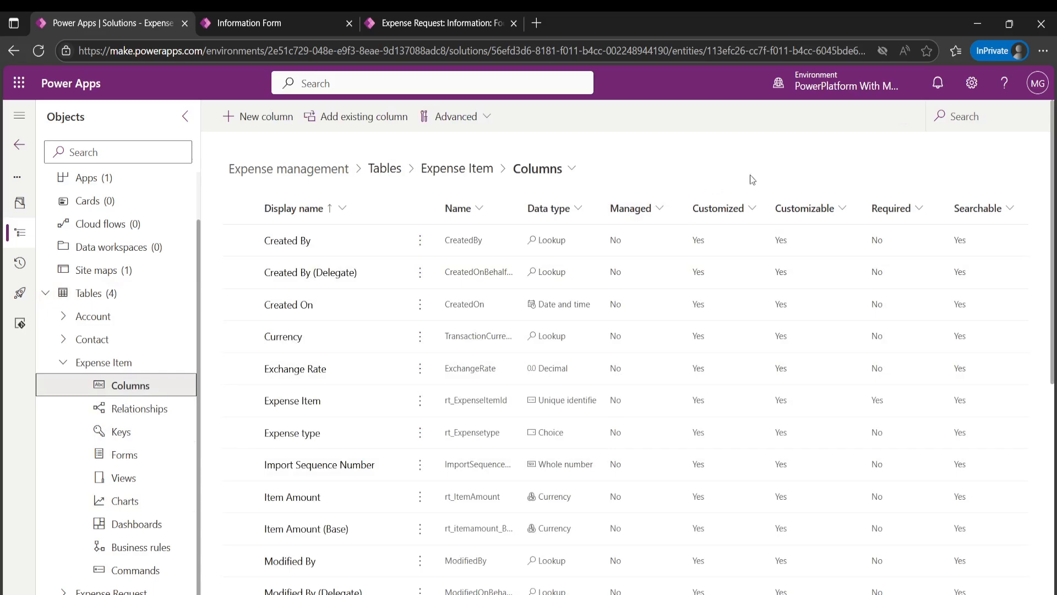
scroll(348, 286, down, 3)
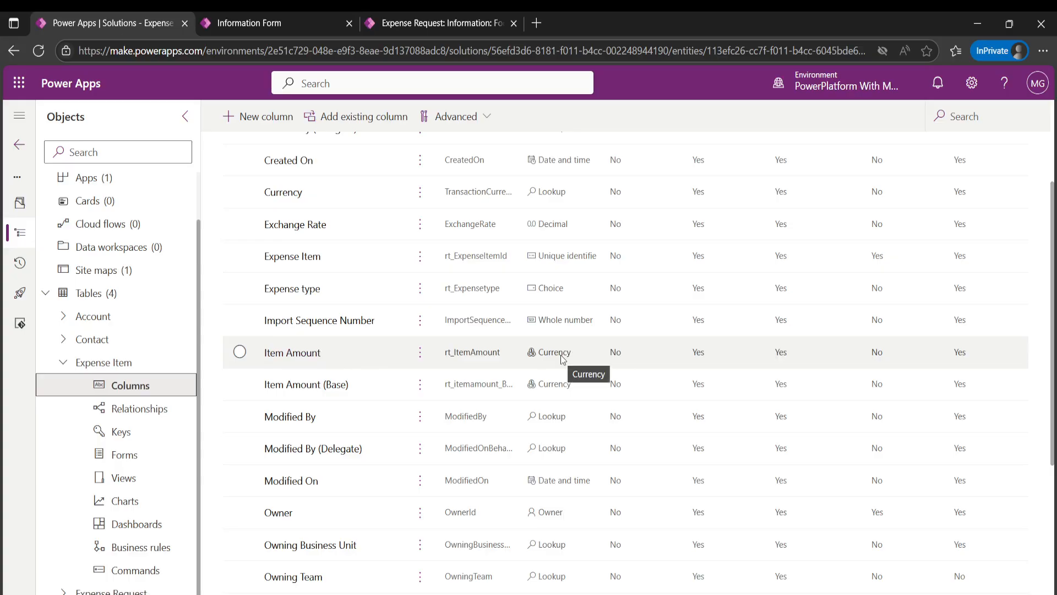
scroll(387, 376, down, 1)
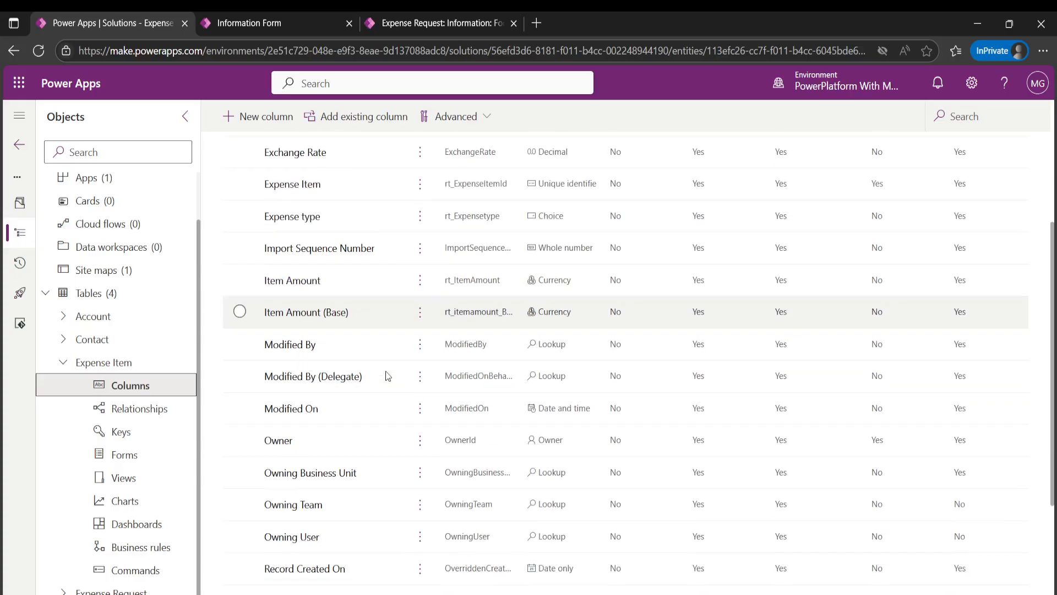
scroll(366, 435, down, 1)
scroll(364, 440, down, 2)
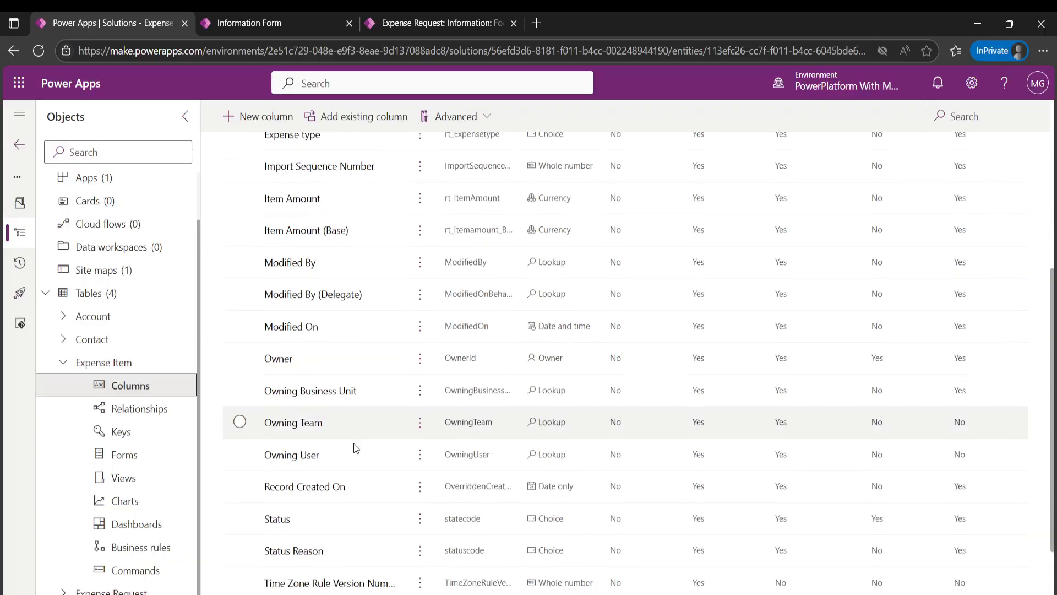
scroll(352, 450, up, 4)
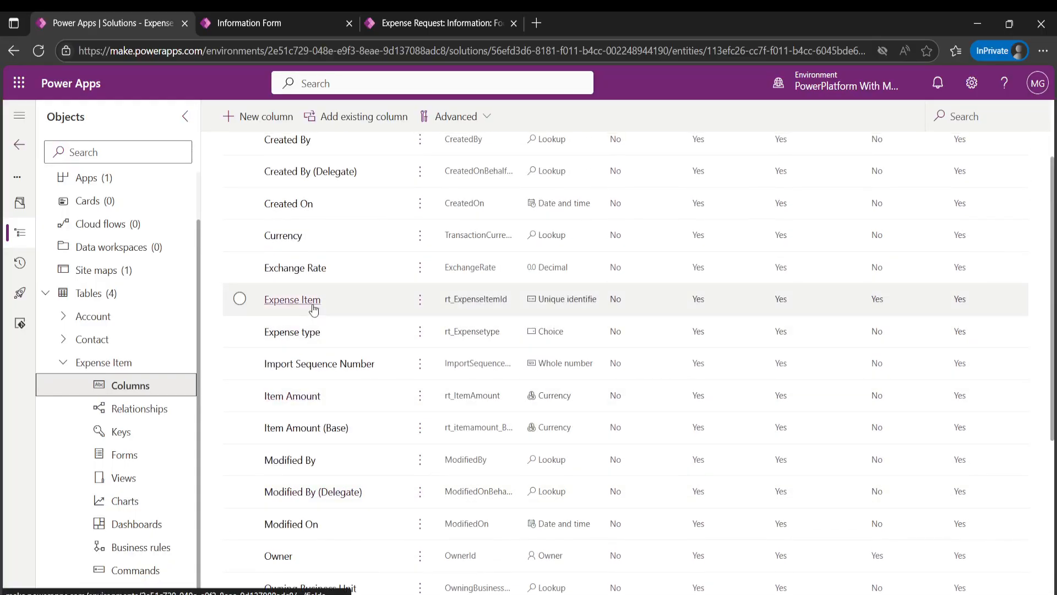
Open the Expense type column for editing and examine its global choice sync setting, choice labels and default choice.
click(501, 342)
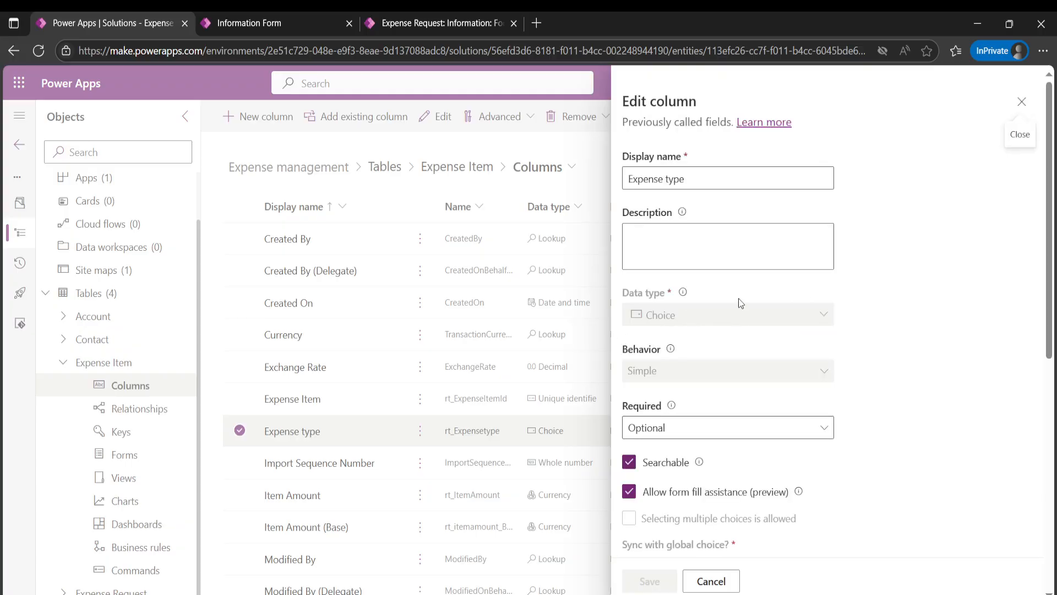
scroll(736, 303, down, 8)
scroll(682, 215, up, 1)
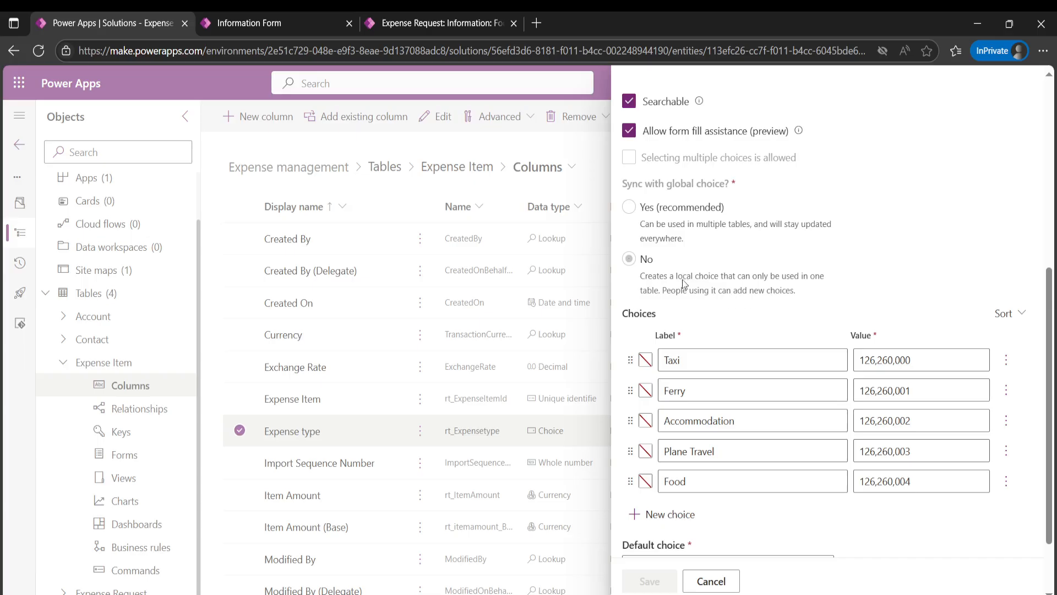
scroll(732, 284, down, 2)
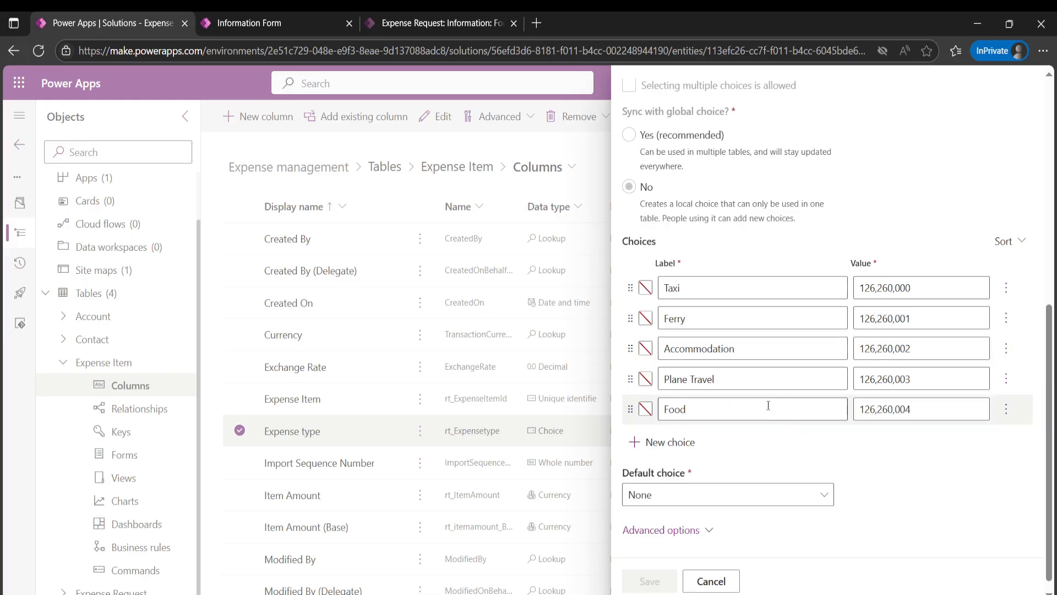
scroll(710, 465, down, 1)
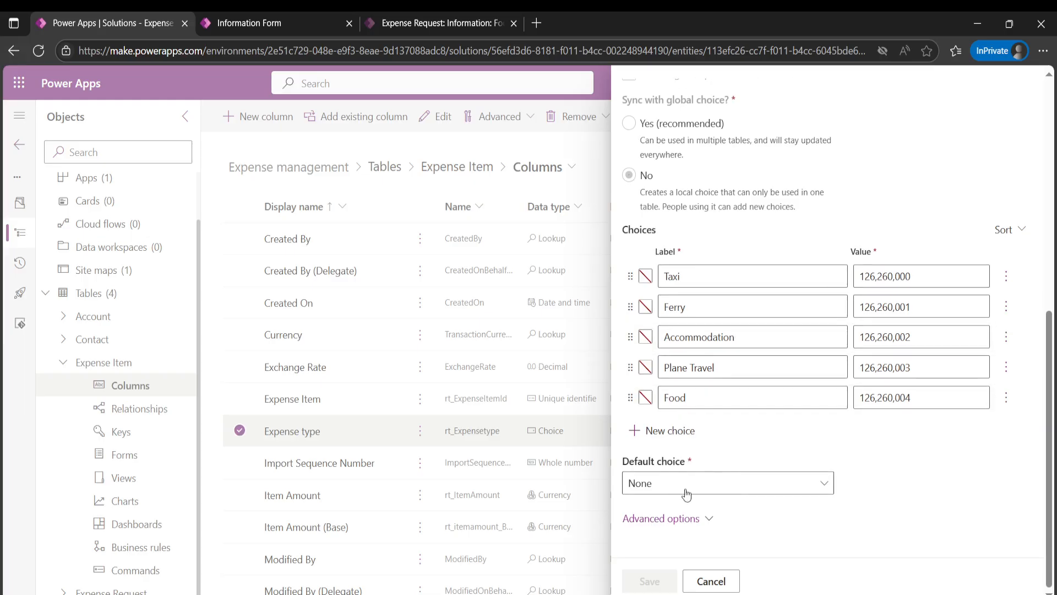
Try adding a choice labelled "buying a laptop" to the Expense type column, and erase its label.
click(670, 432)
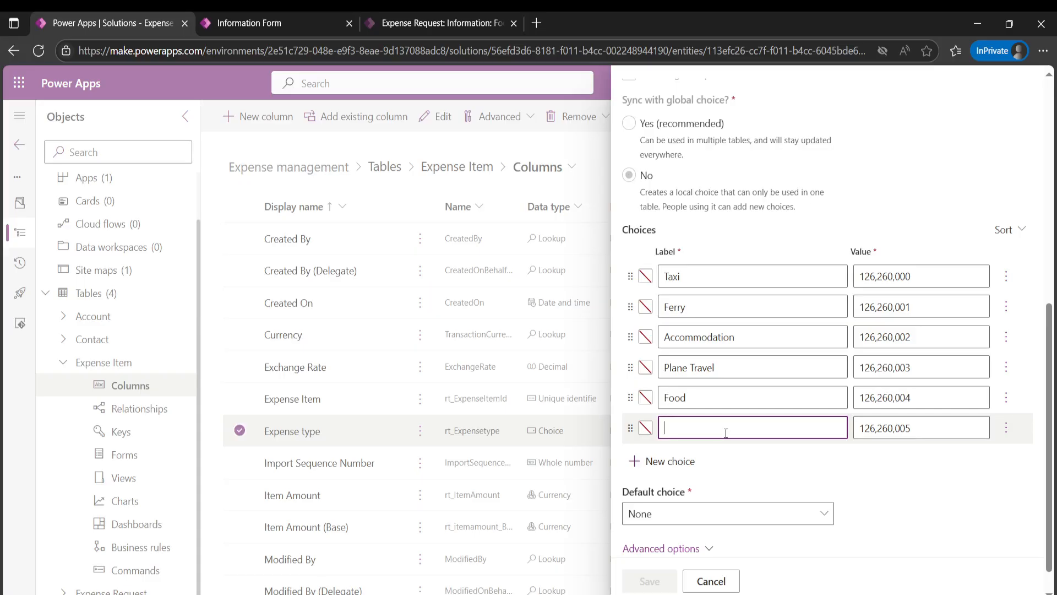
text(buying a laptop)
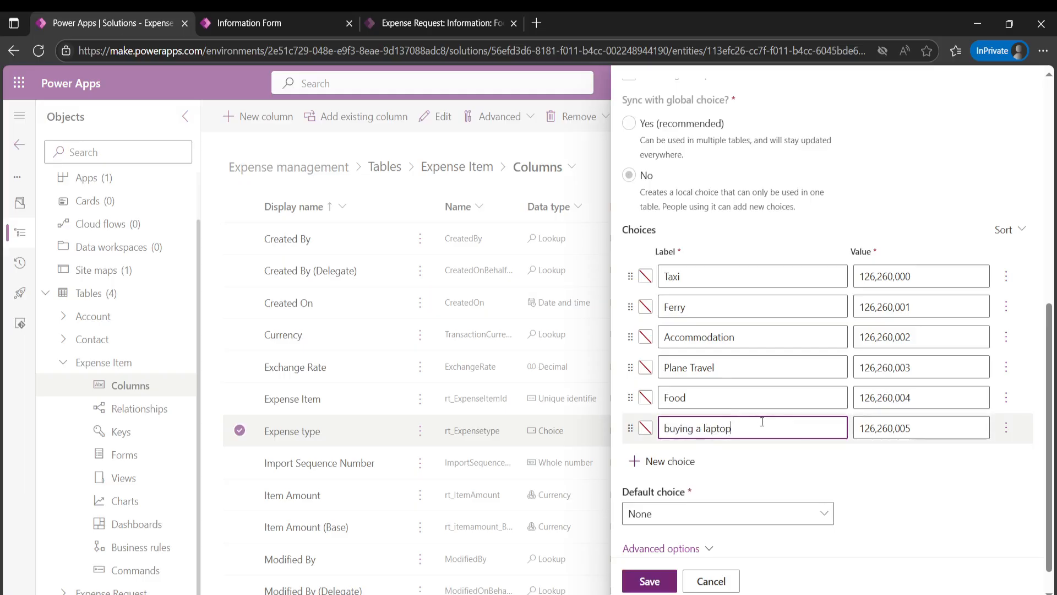
key(BackSpace)
key(BackSpace)
key(BackSpace)
key(BackSpace)
key(BackSpace)
key(BackSpace)
key(BackSpace)
key(BackSpace)
key(BackSpace)
key(BackSpace)
key(BackSpace)
key(BackSpace)
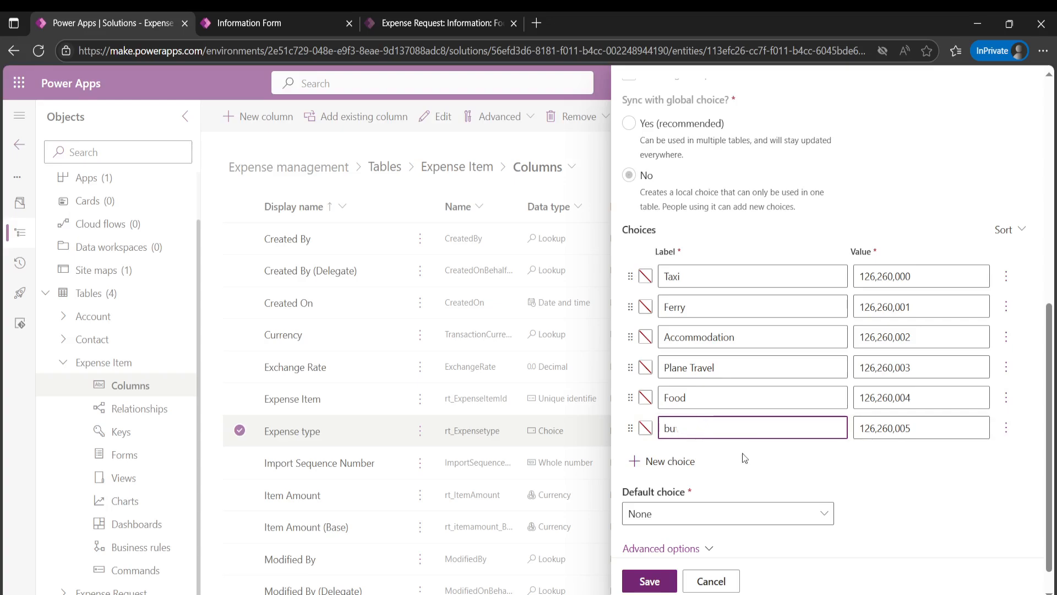
View the available default choices for the Expense type column, and close the column while discarding the changes.
click(727, 529)
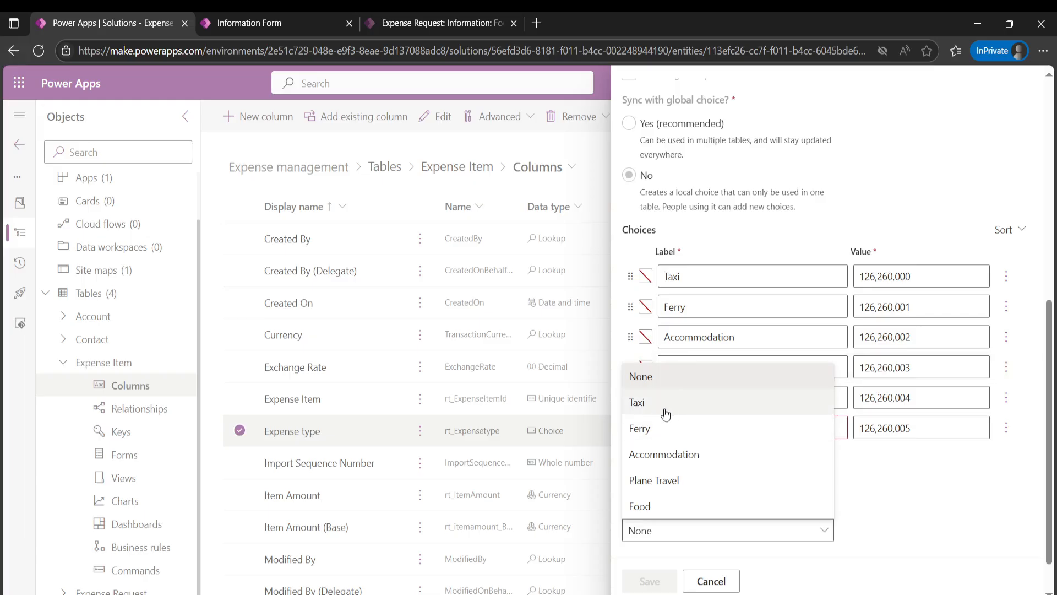
click(946, 511)
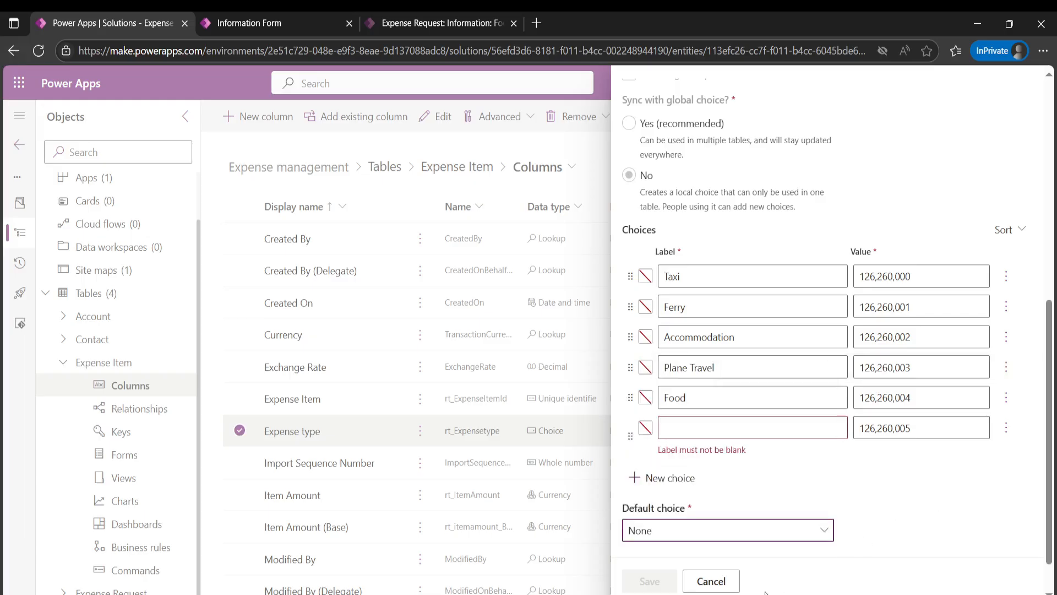
click(734, 581)
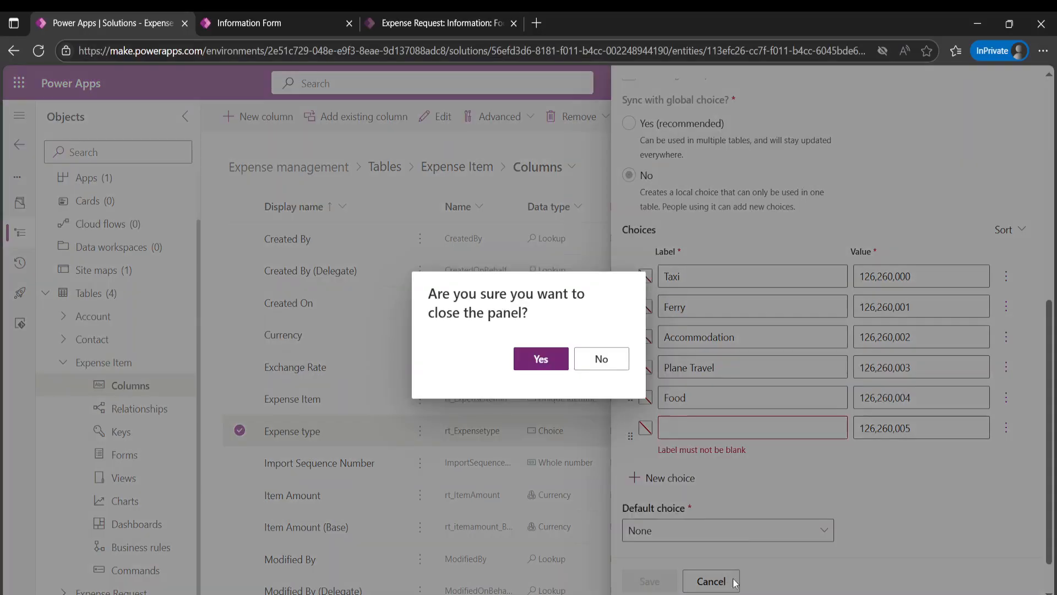
click(541, 358)
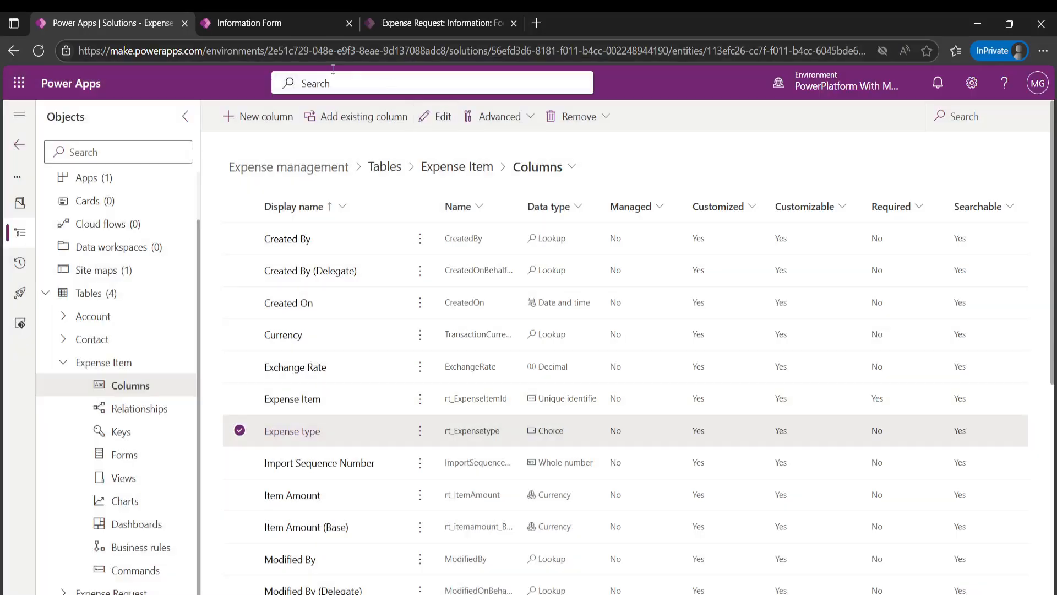
Switch to the Expense Management App and start a new record in Expense Requests.
click(425, 22)
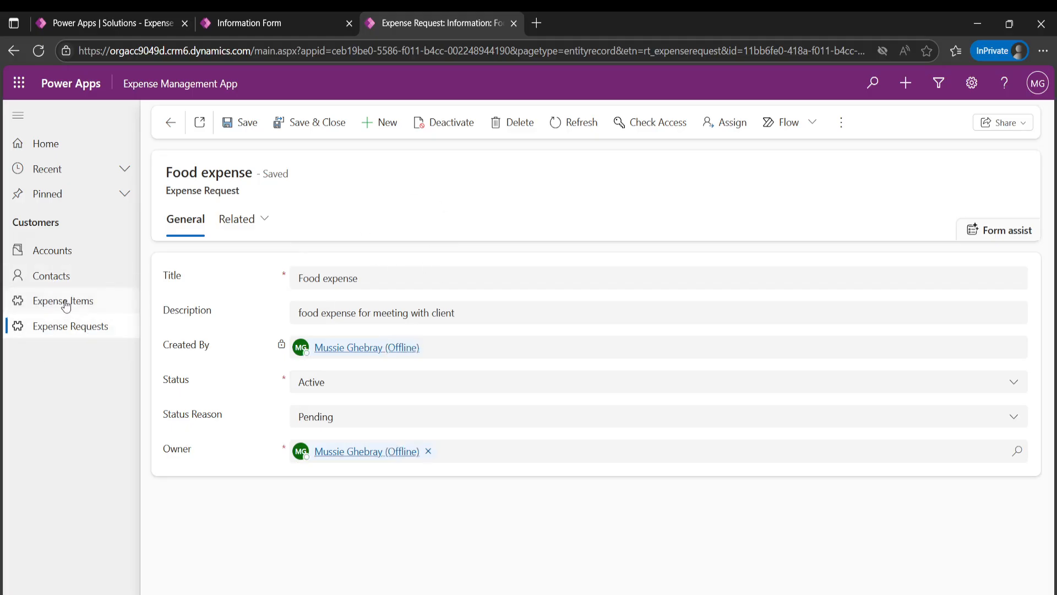
click(61, 329)
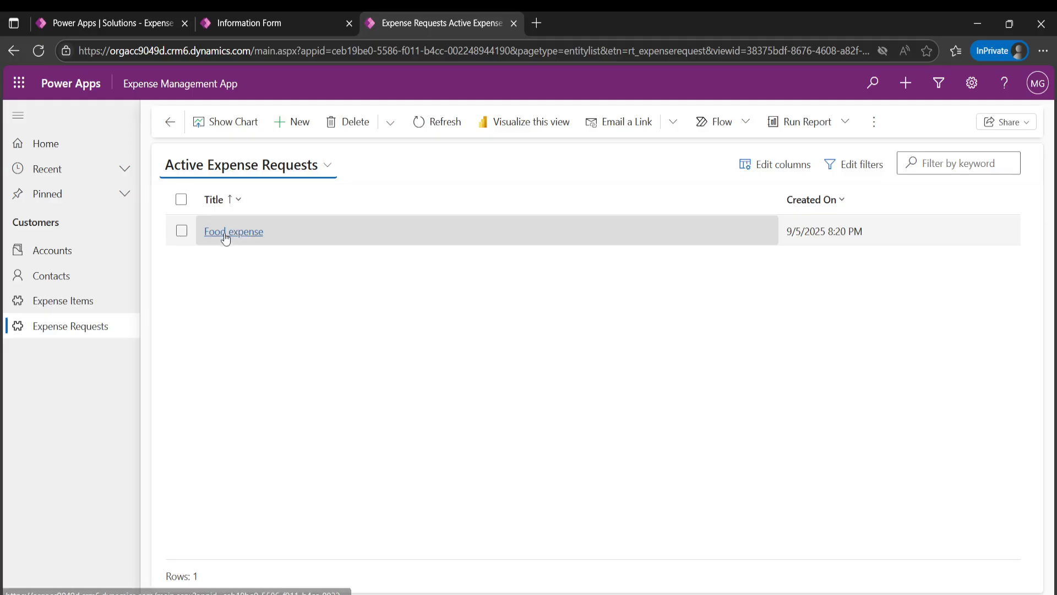
click(299, 125)
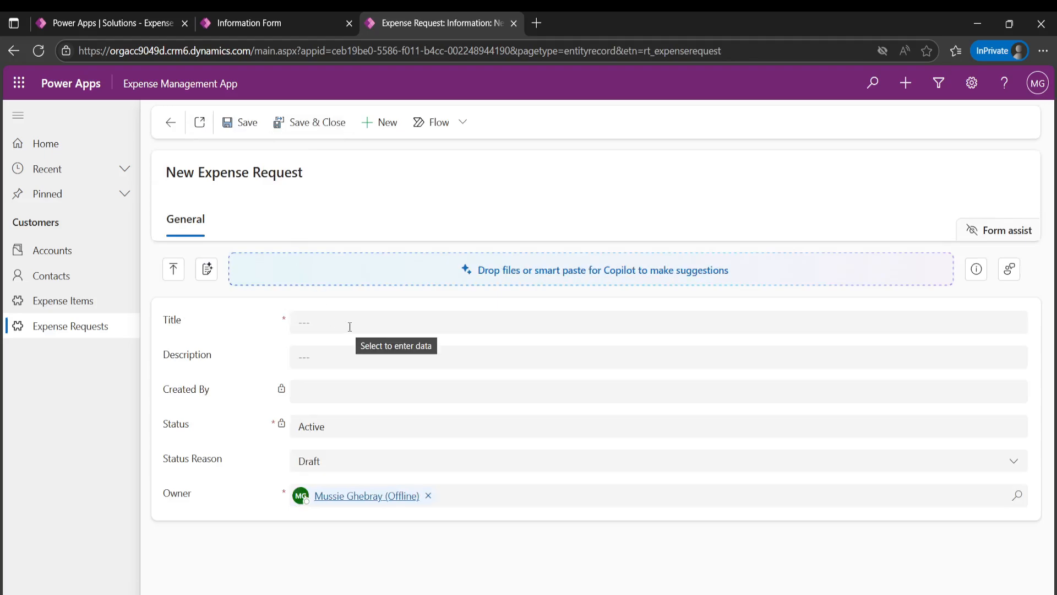
Enter the title "Travel" and description "I traveled to New york", choose the Draft status reason, and save the expense request.
click(352, 325)
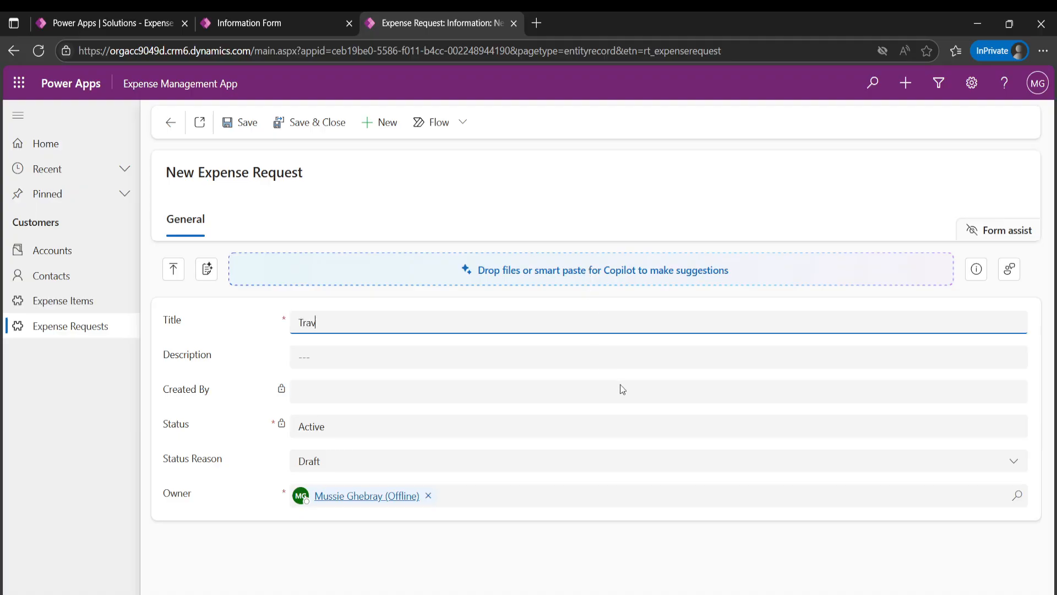
click(455, 352)
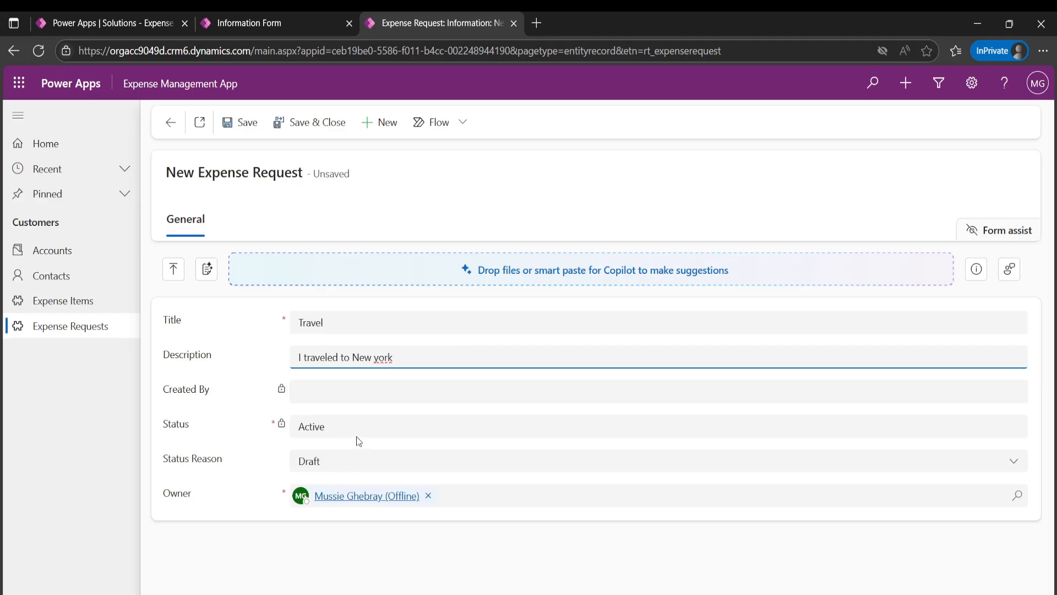
click(345, 425)
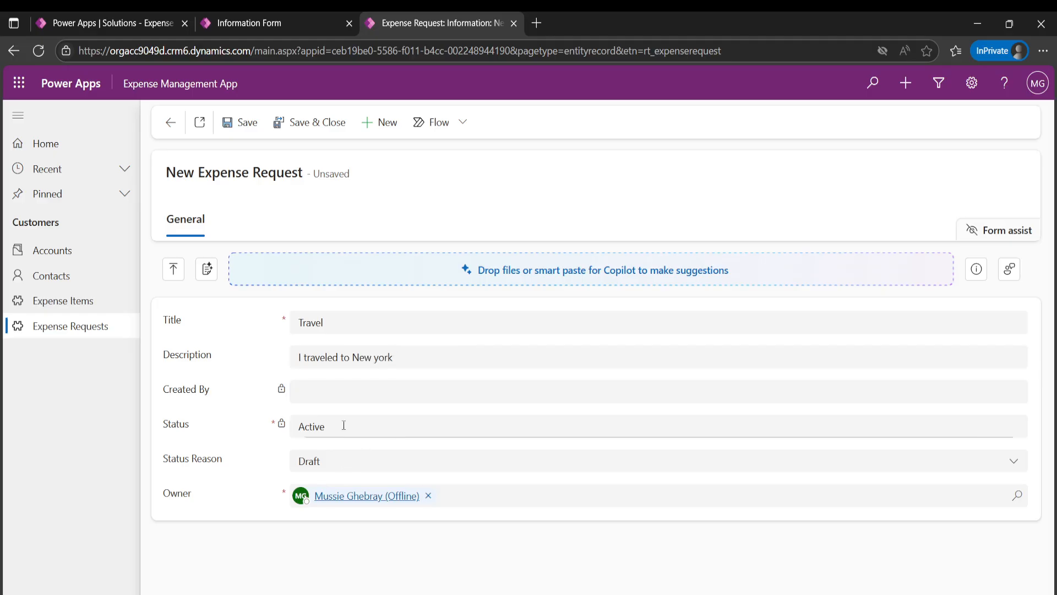
click(332, 462)
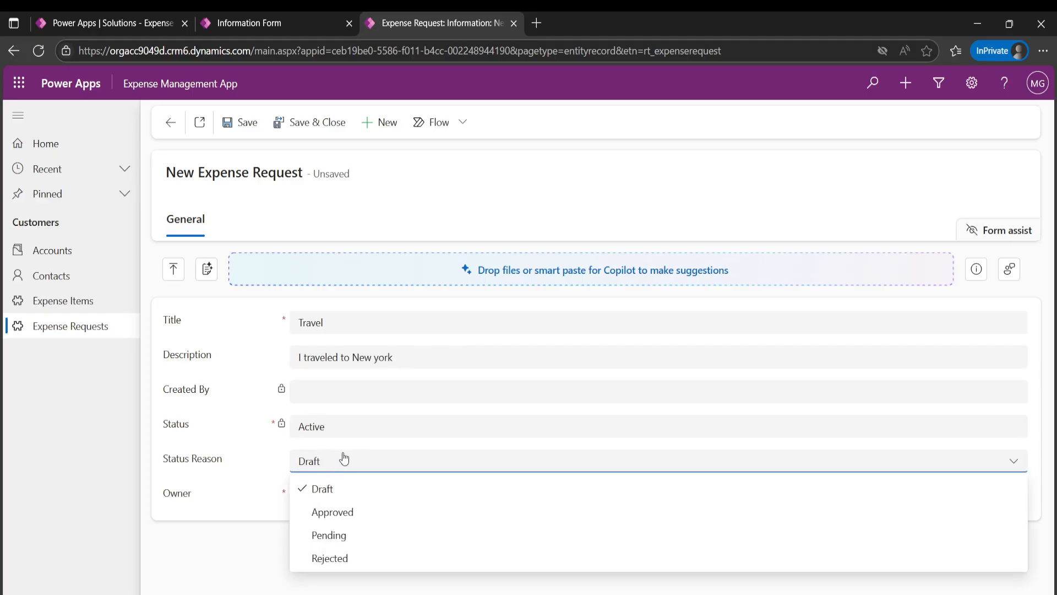
click(328, 492)
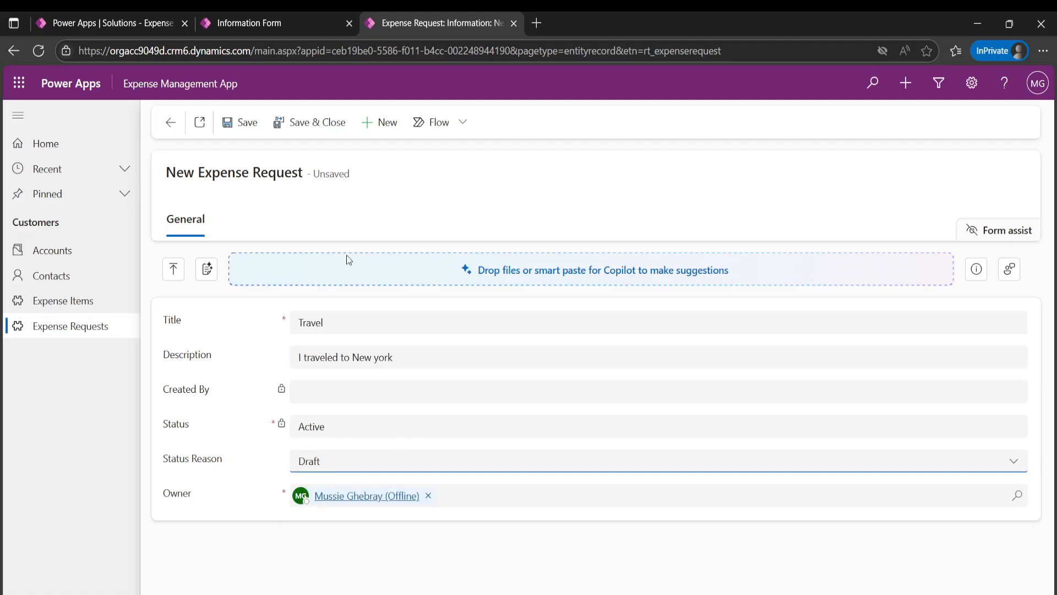
click(248, 126)
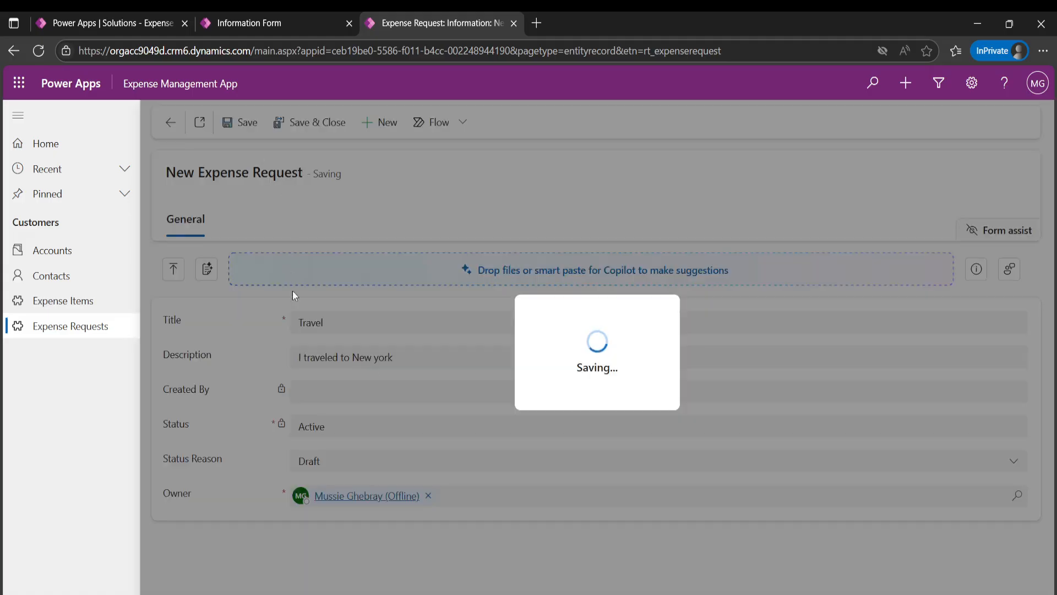
Review the Expense Requests and Expense Items lists, the "Lunch With client" item, and a blank expense item form, then return to the items list.
click(86, 329)
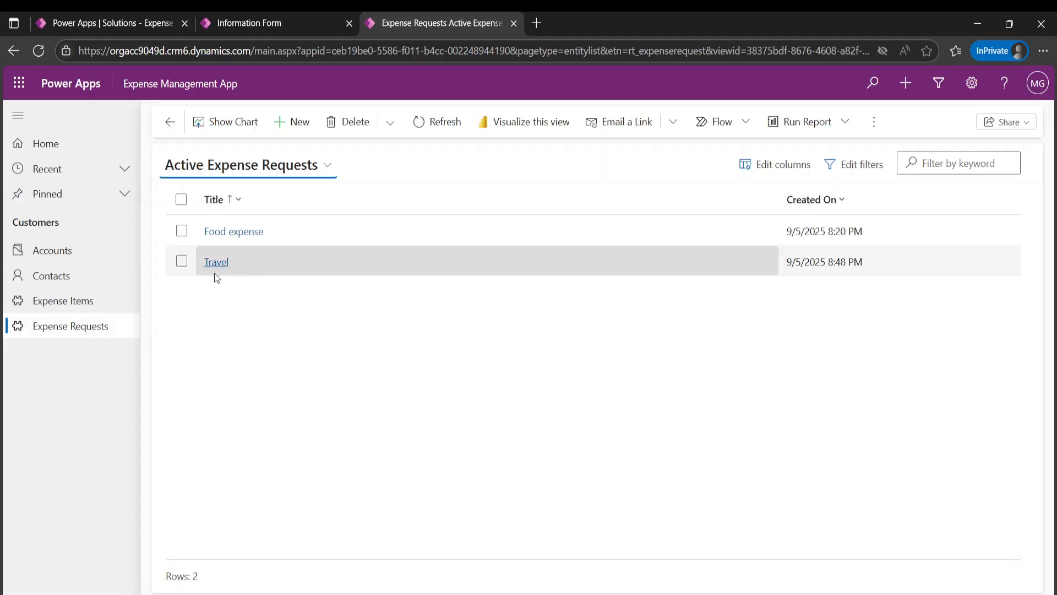
click(88, 302)
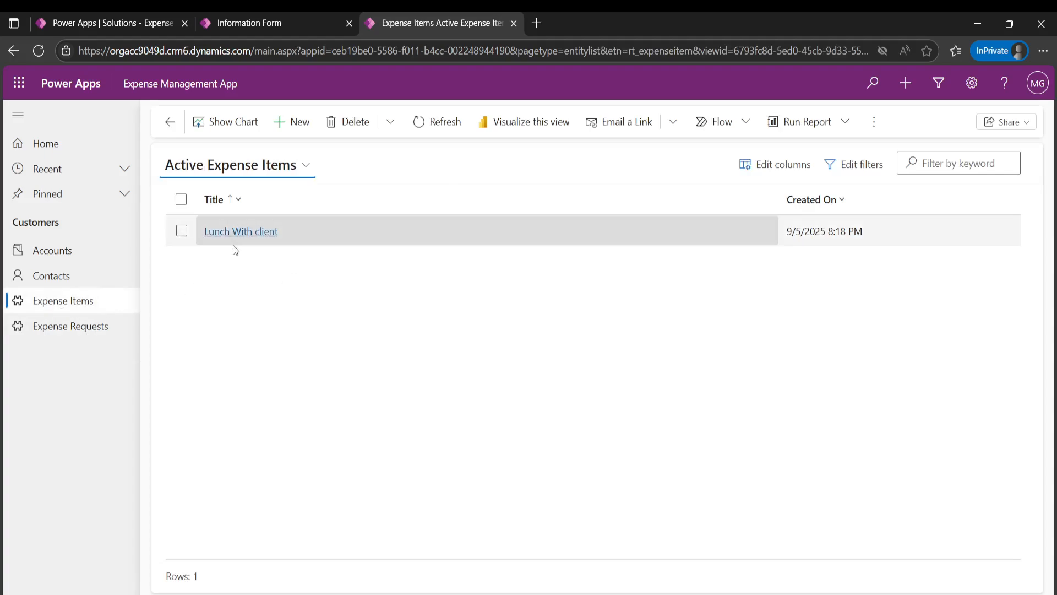
click(245, 233)
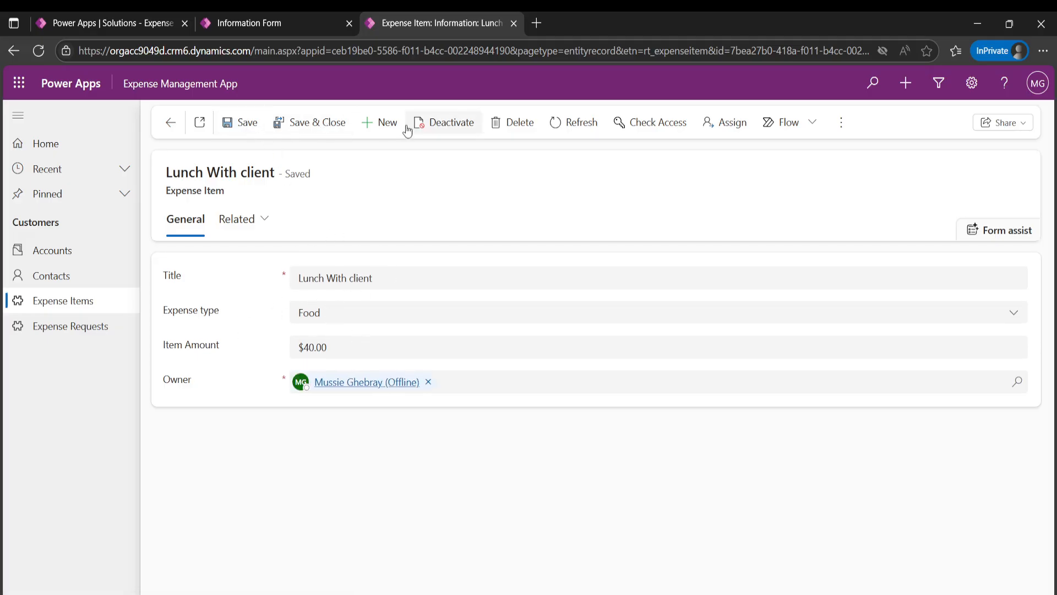
click(379, 123)
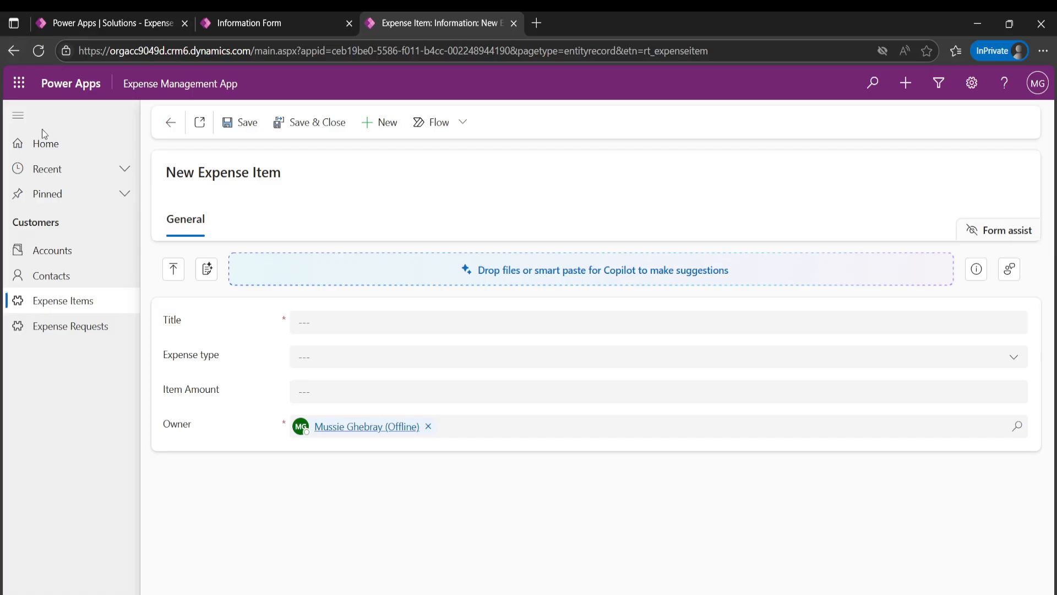
click(250, 22)
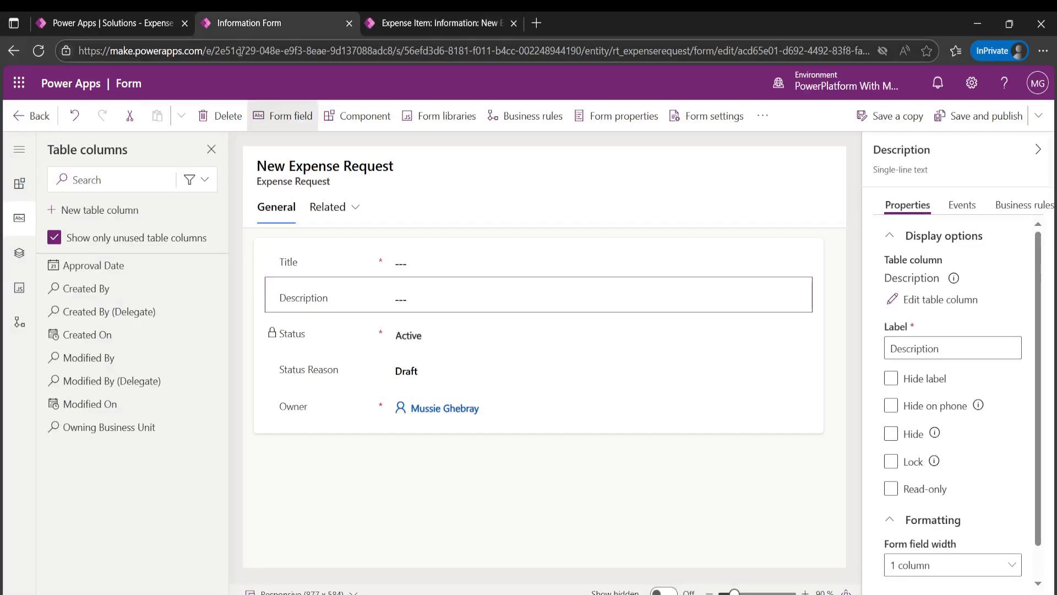
click(407, 26)
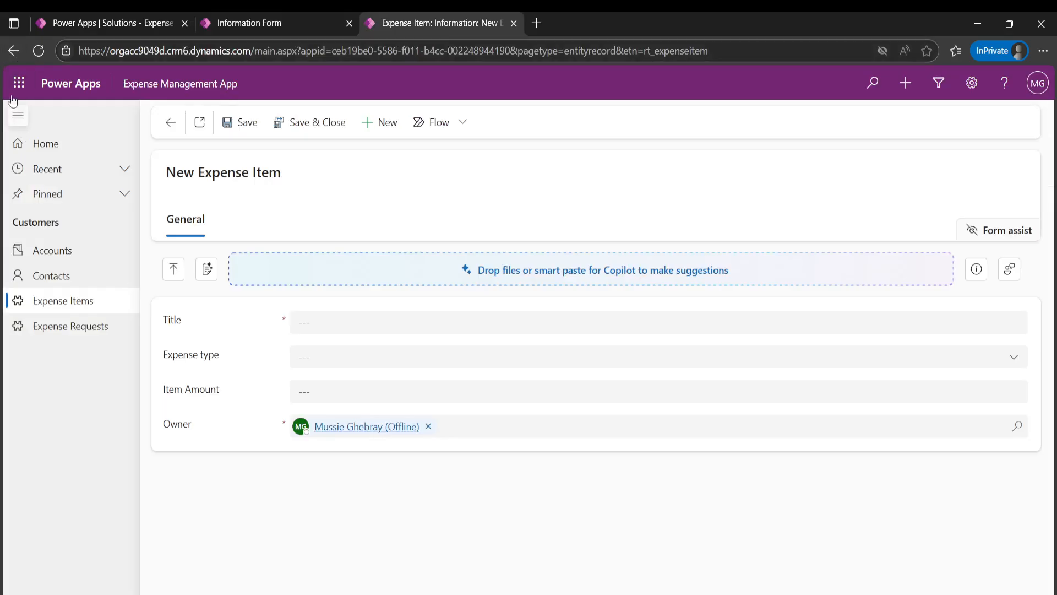
click(12, 61)
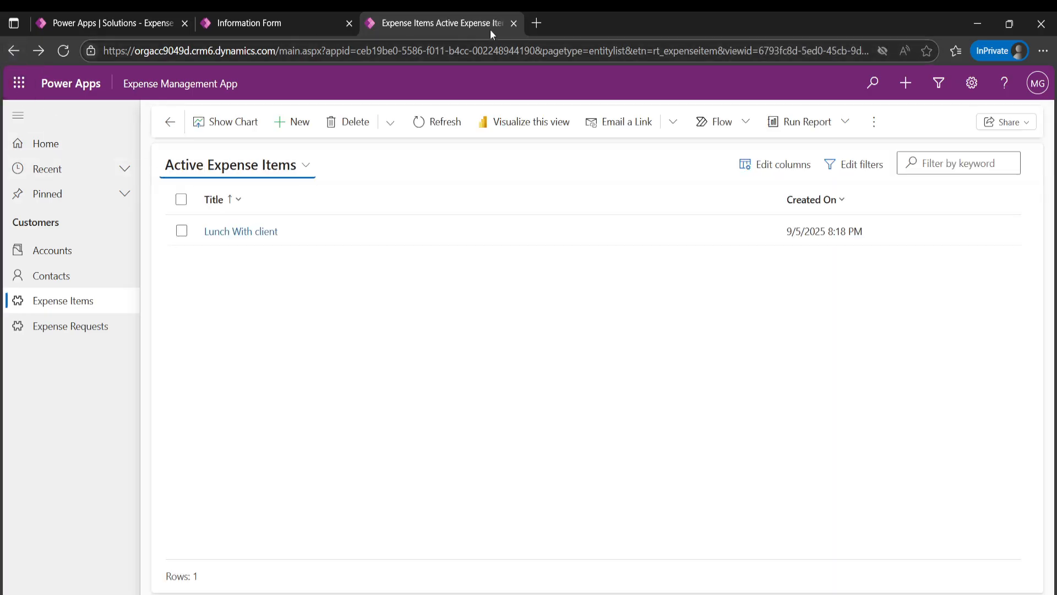
Return to the Expense management solution and open its Expense Management App for editing in the app designer.
click(254, 22)
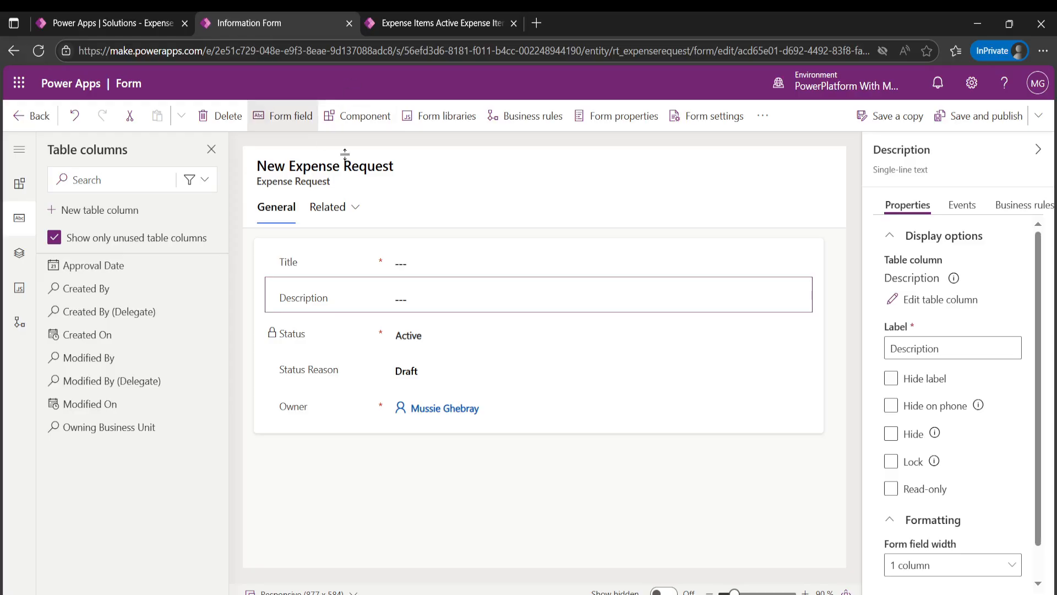
click(130, 22)
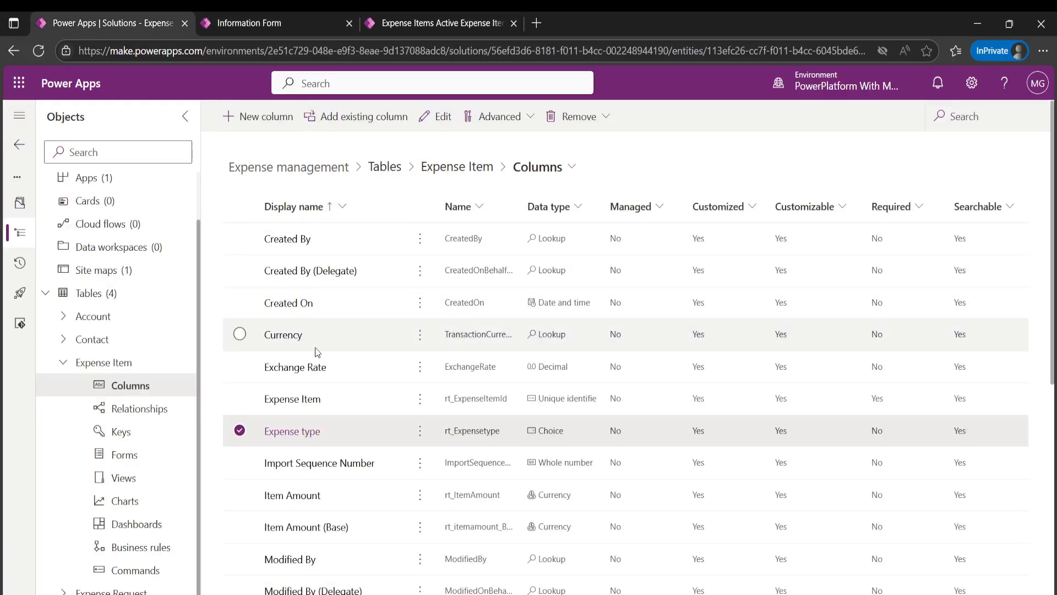
click(20, 141)
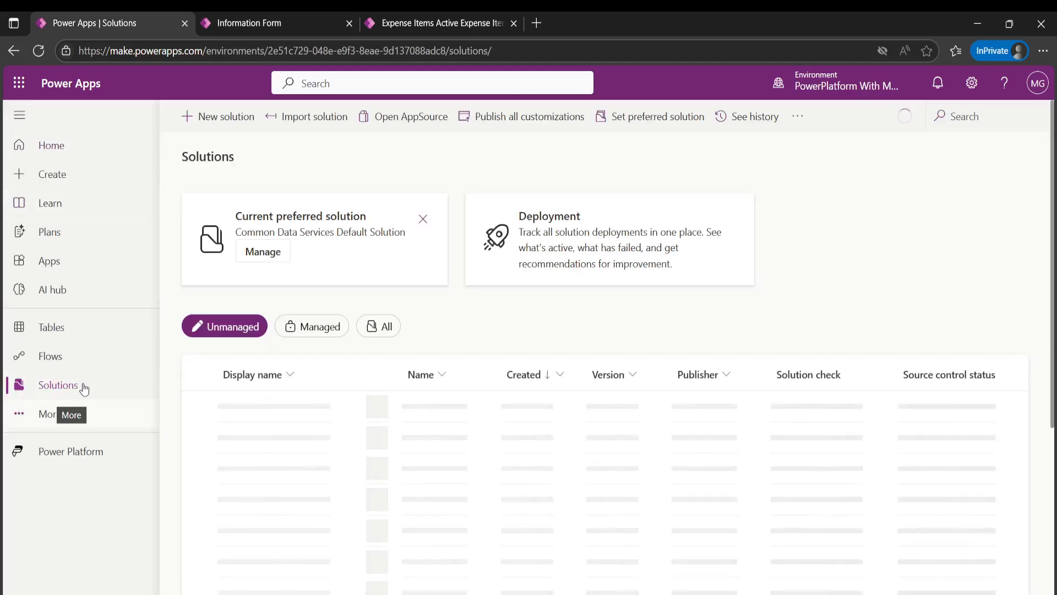
click(79, 390)
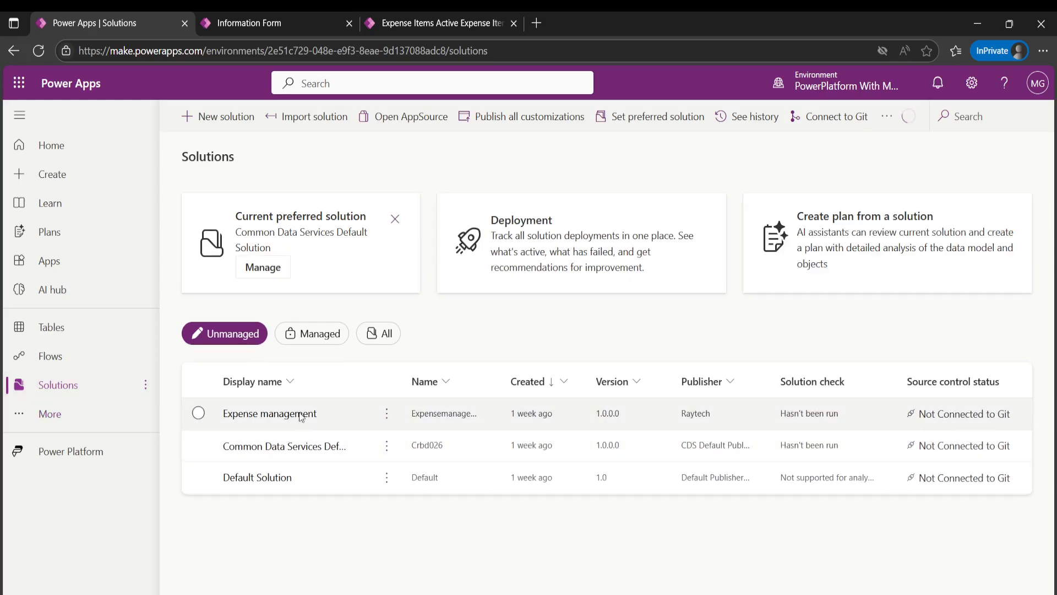
click(301, 414)
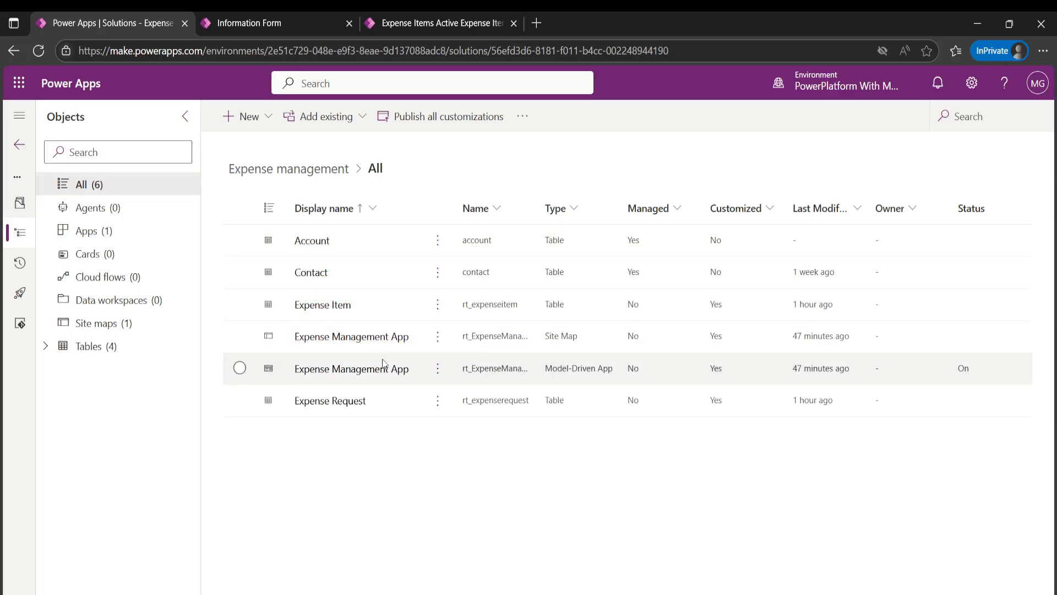
click(107, 233)
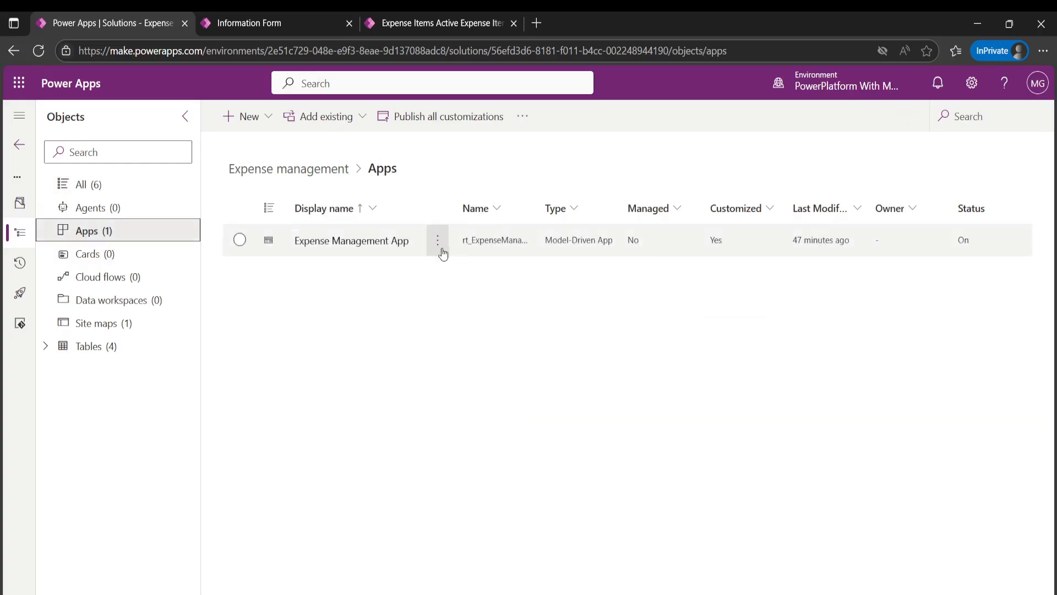
click(443, 253)
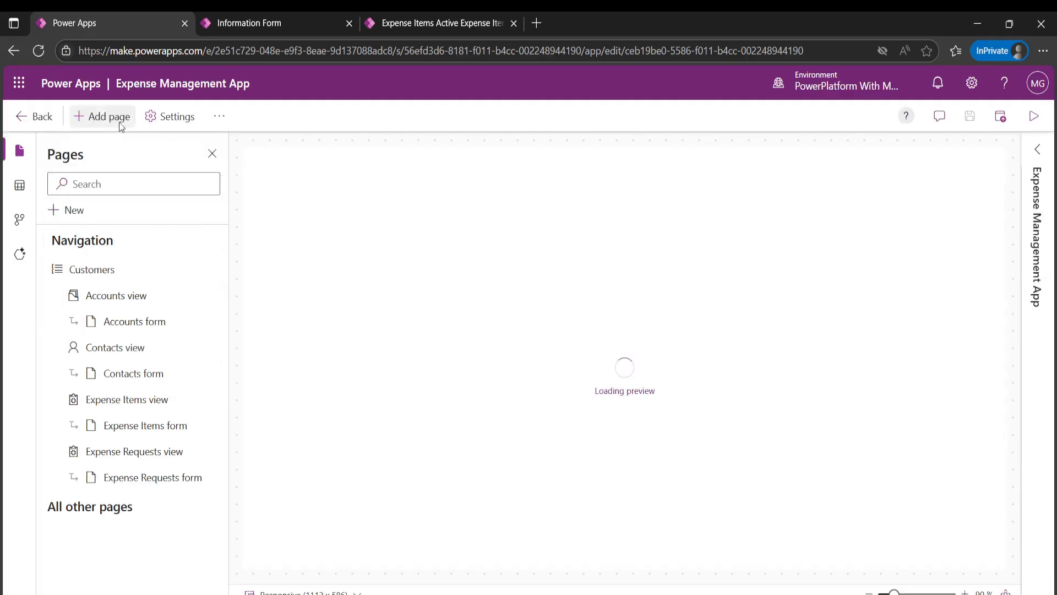
Search for "expense" tables for a new Dataverse table page, select Expense Item and Expense Request, and discard the selection.
click(95, 117)
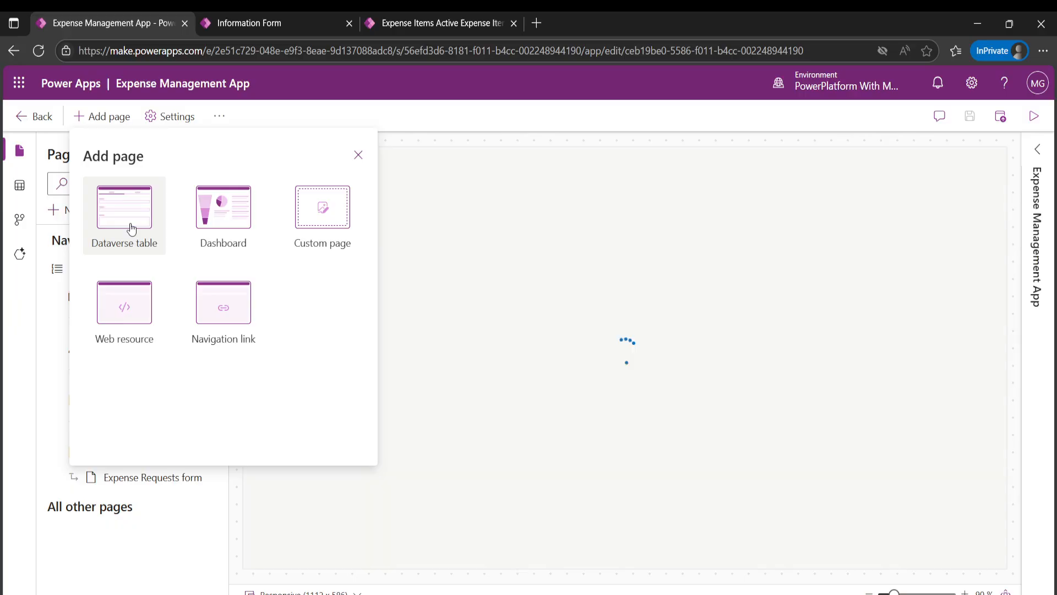
click(134, 222)
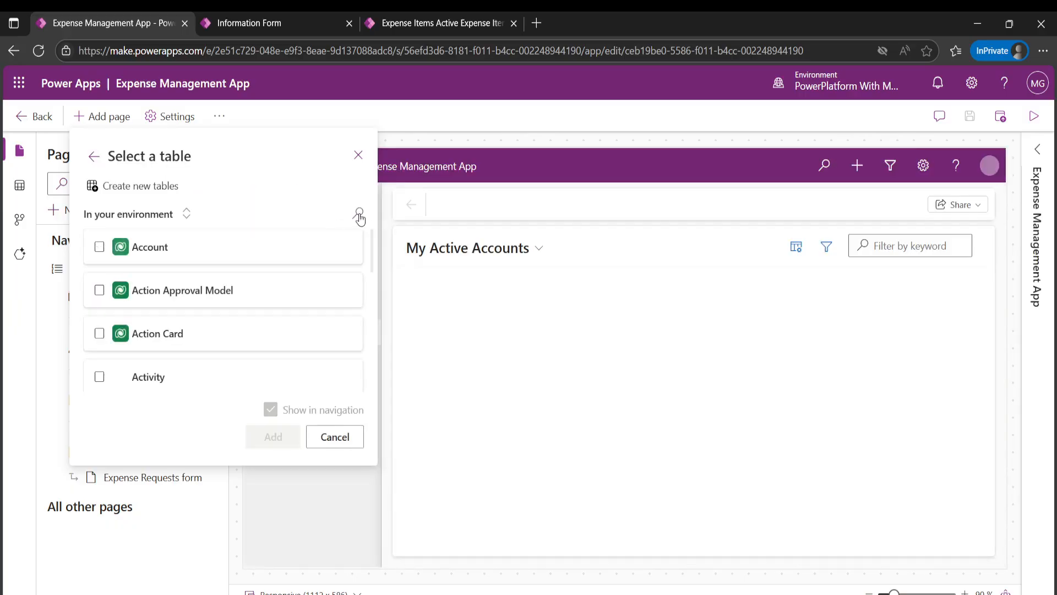
click(358, 213)
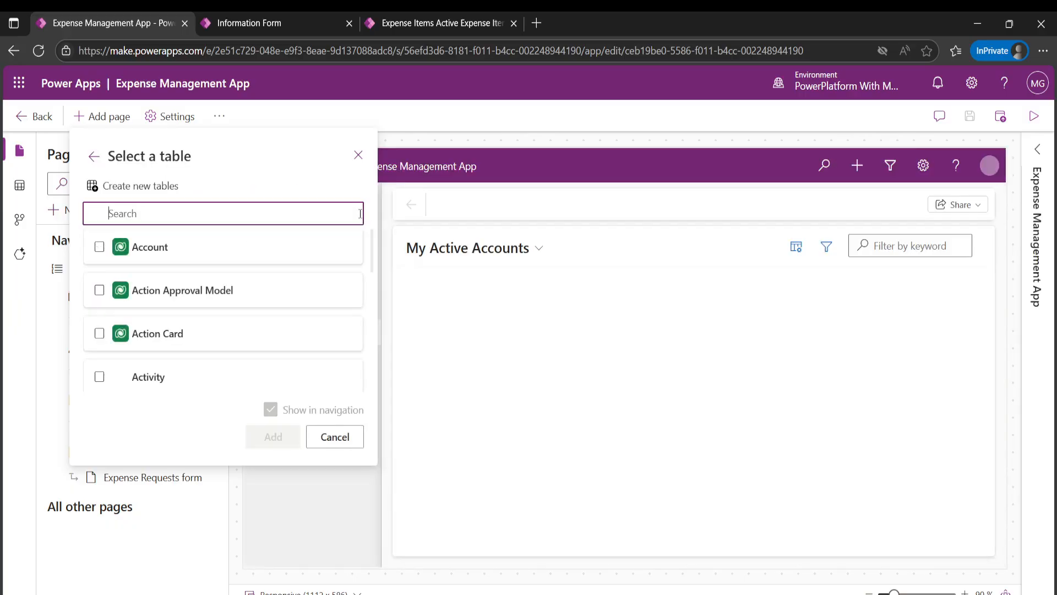
text(ex)
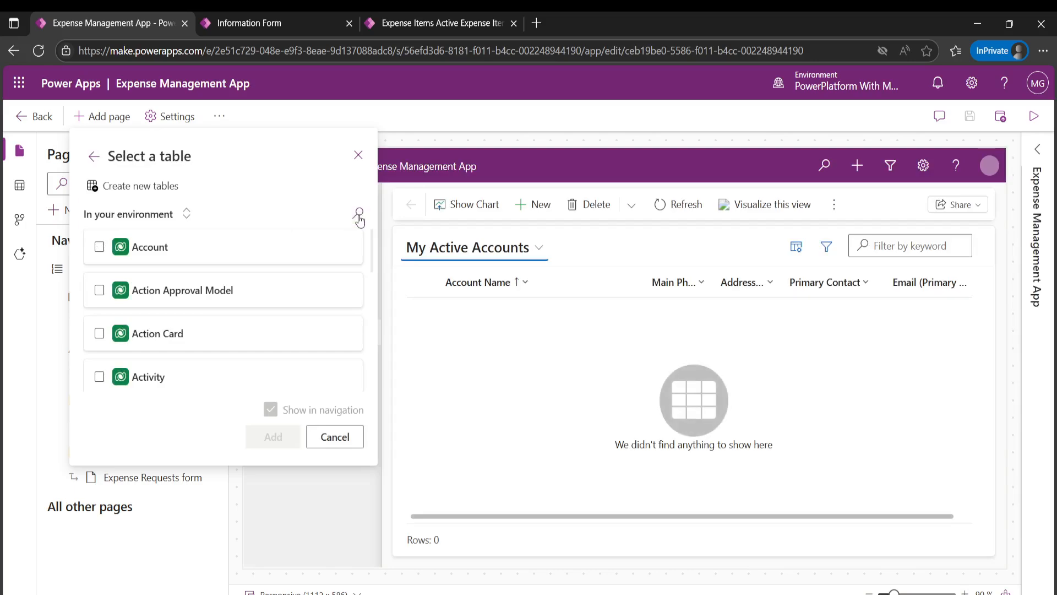
click(359, 214)
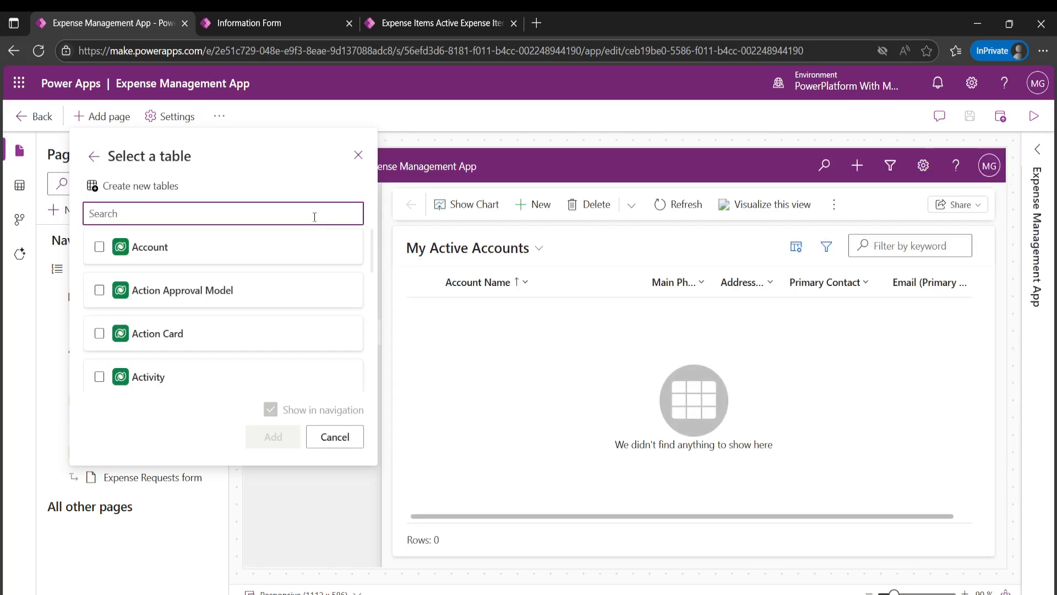
text(expense)
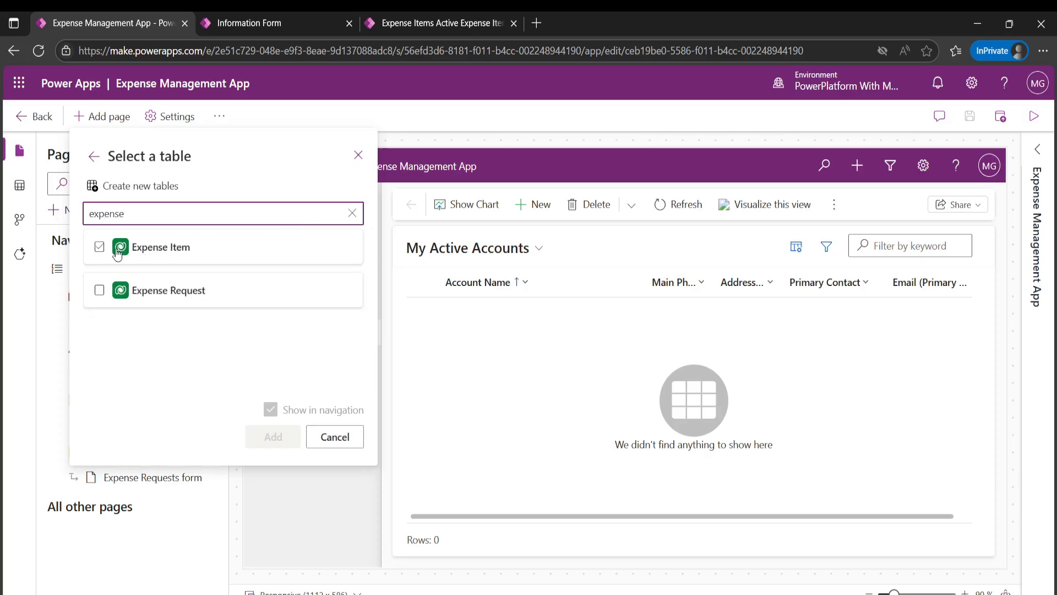
click(100, 247)
click(99, 292)
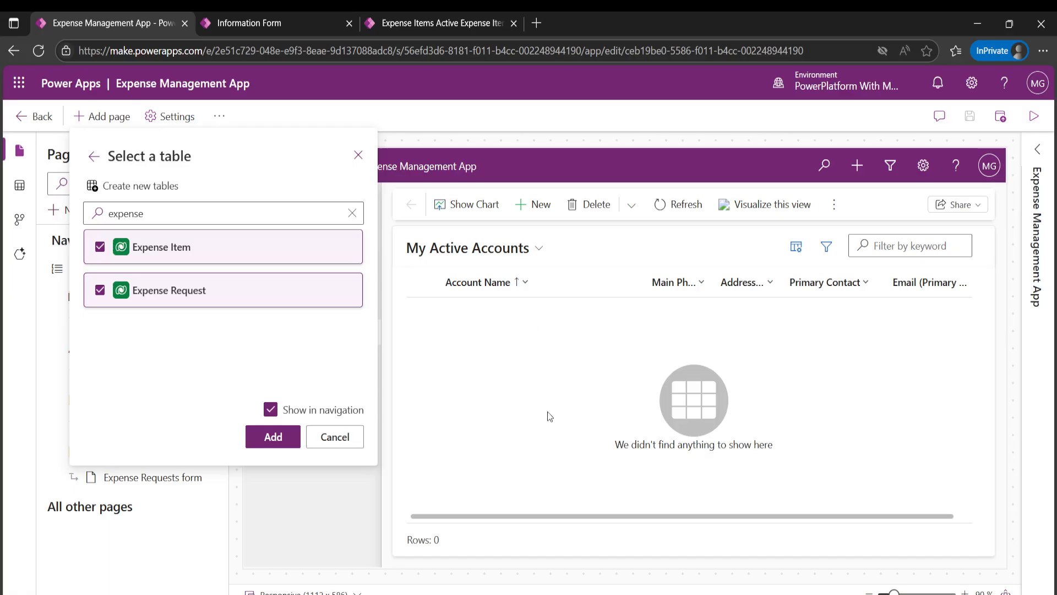
click(359, 156)
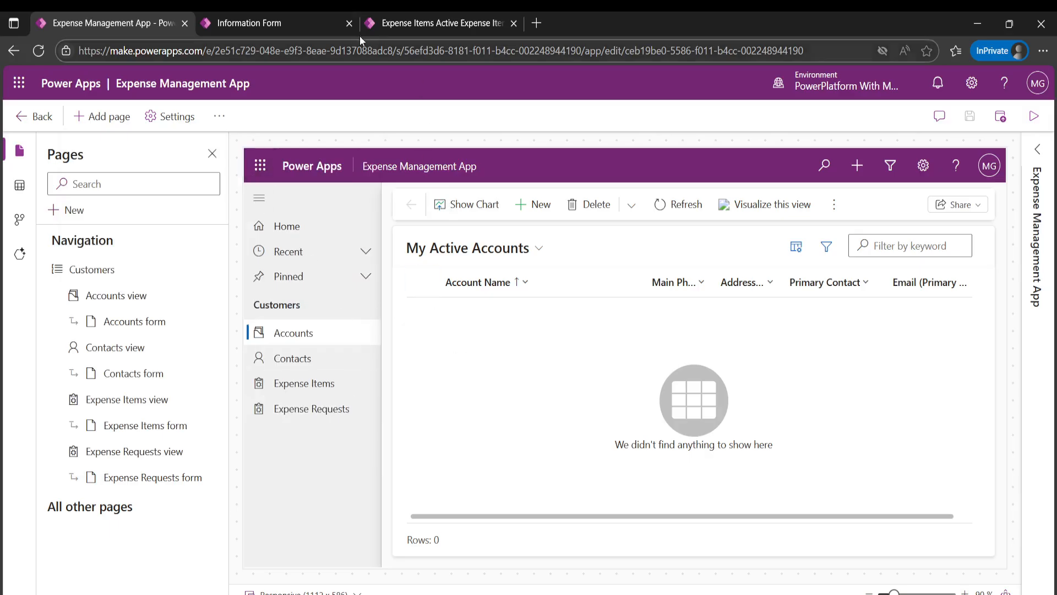
Preview the Expense Items and Expense Requests views in the app designer, and view the "Food expense" request.
click(315, 386)
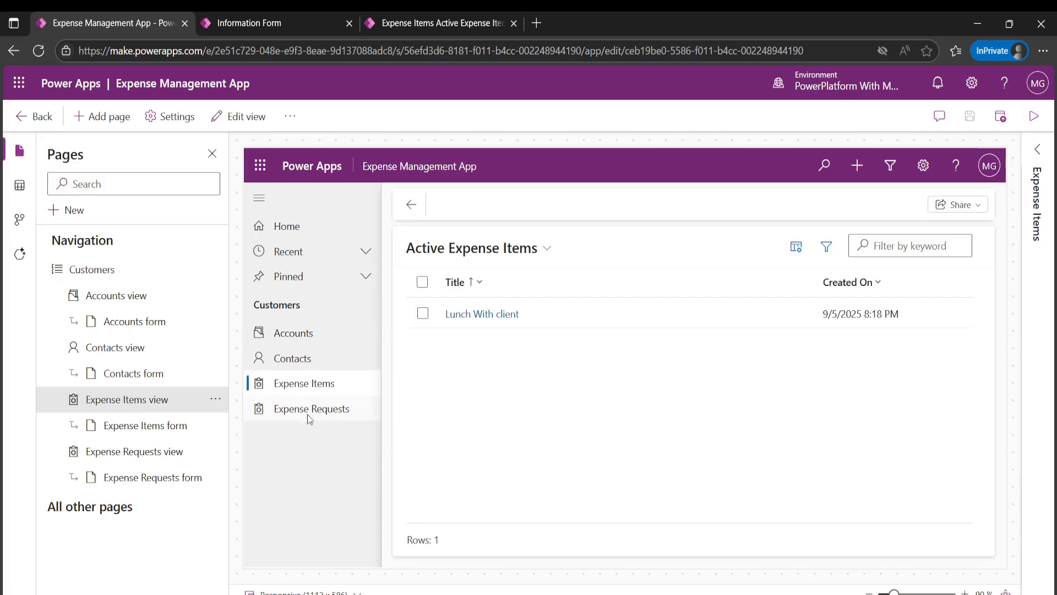
click(308, 412)
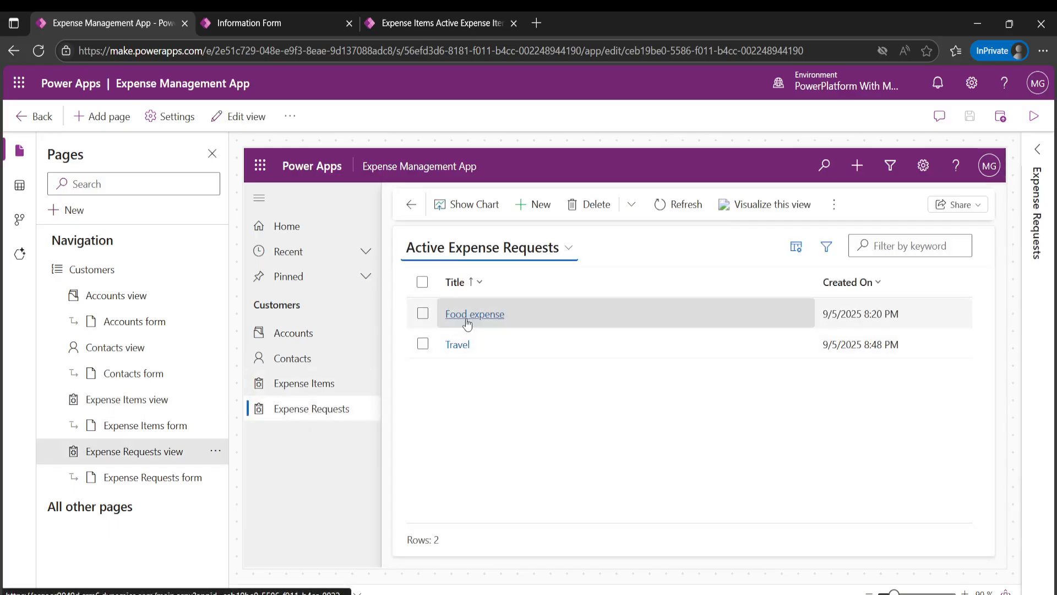
click(467, 322)
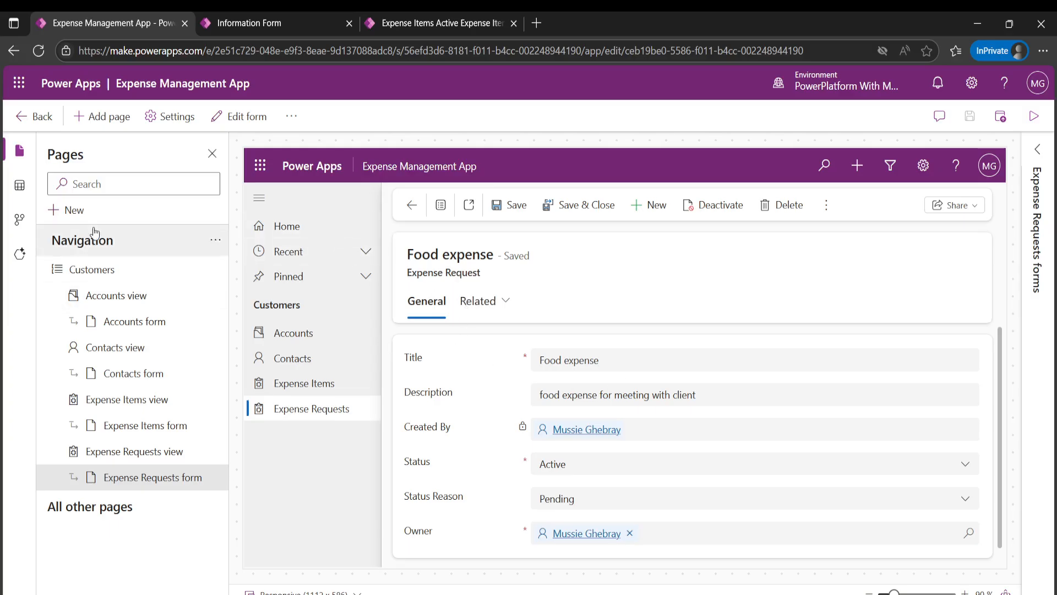
Preview the Accounts view and examine the Summary and Details sections of a blank account form.
click(310, 343)
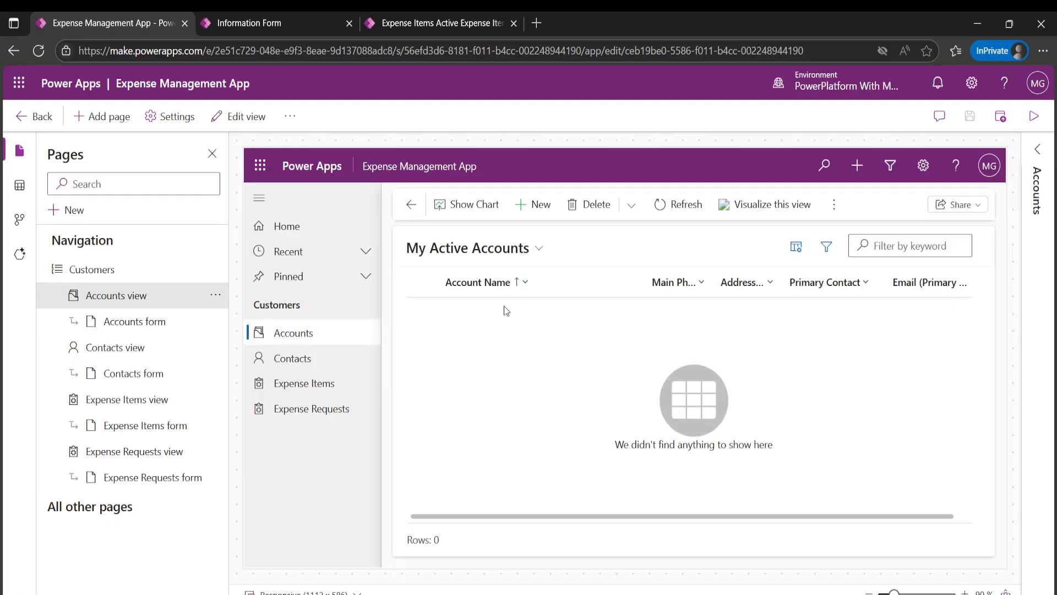
click(540, 205)
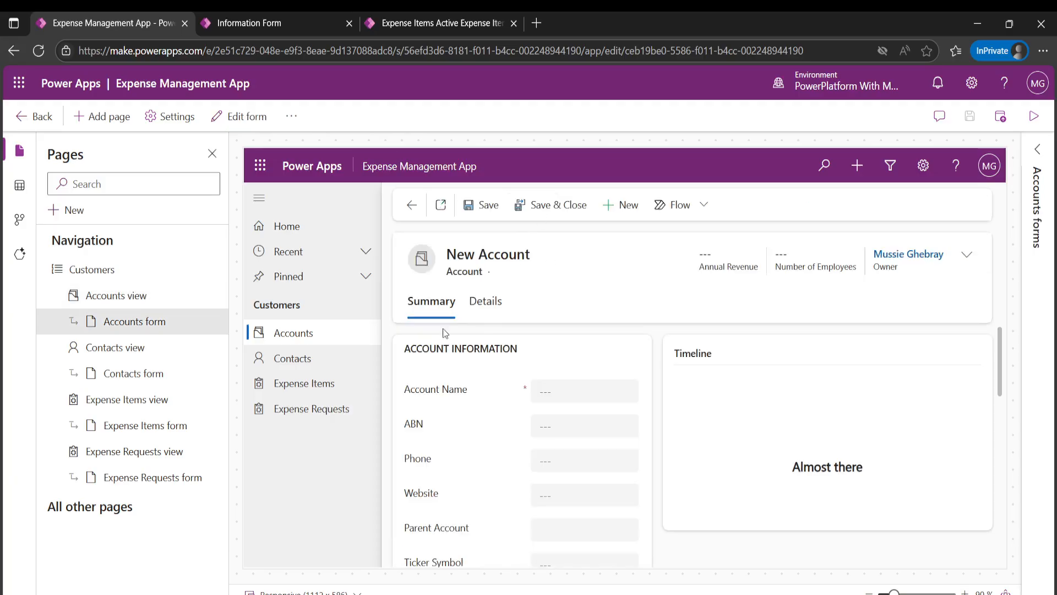
scroll(534, 428, down, 5)
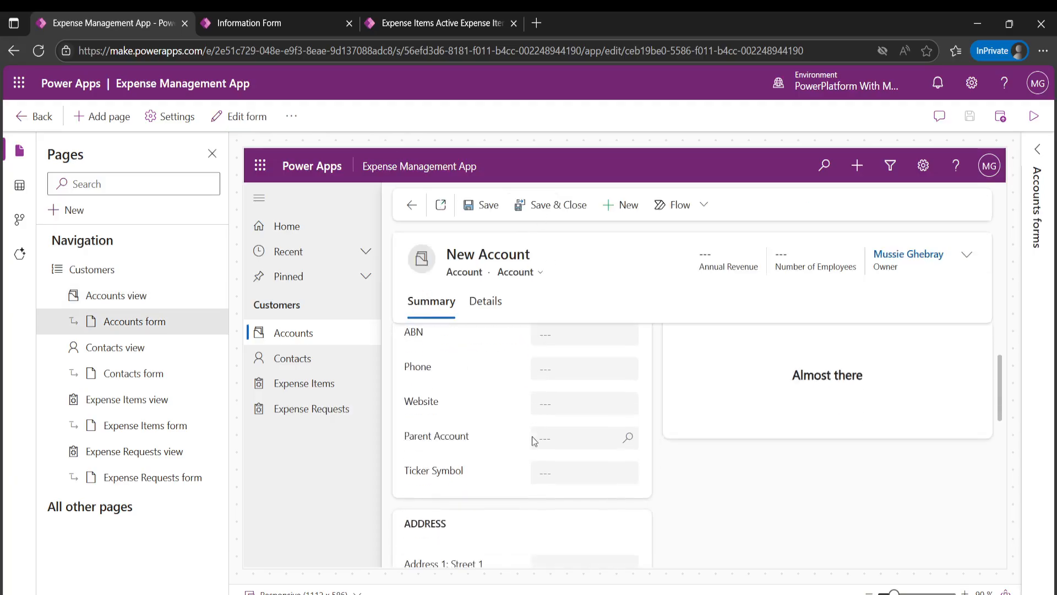
click(485, 301)
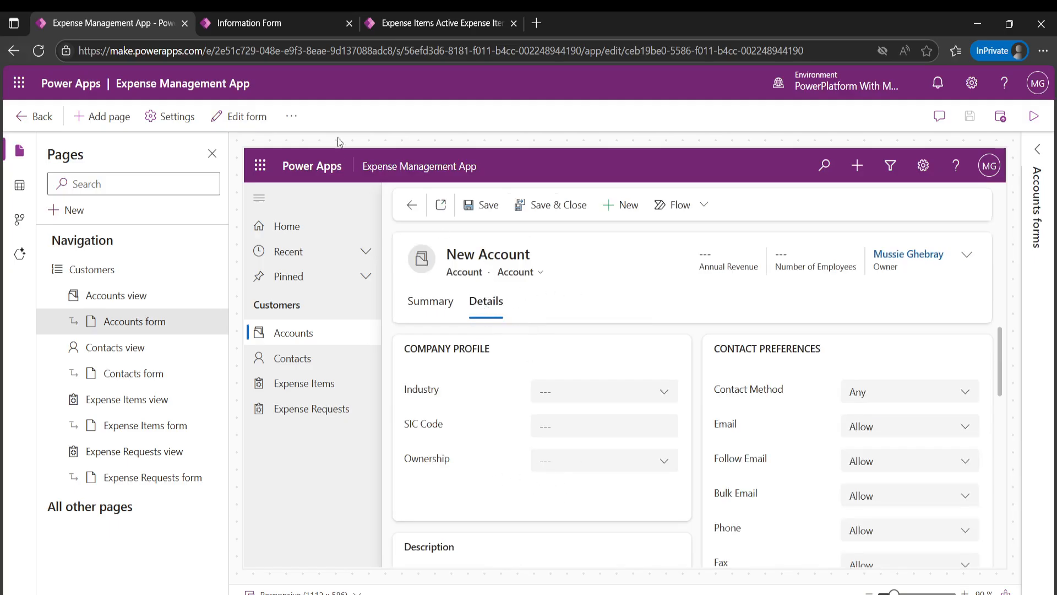
Leave the app designer and open the Expense Request table's Main "Information" form from the solution's tables.
click(21, 115)
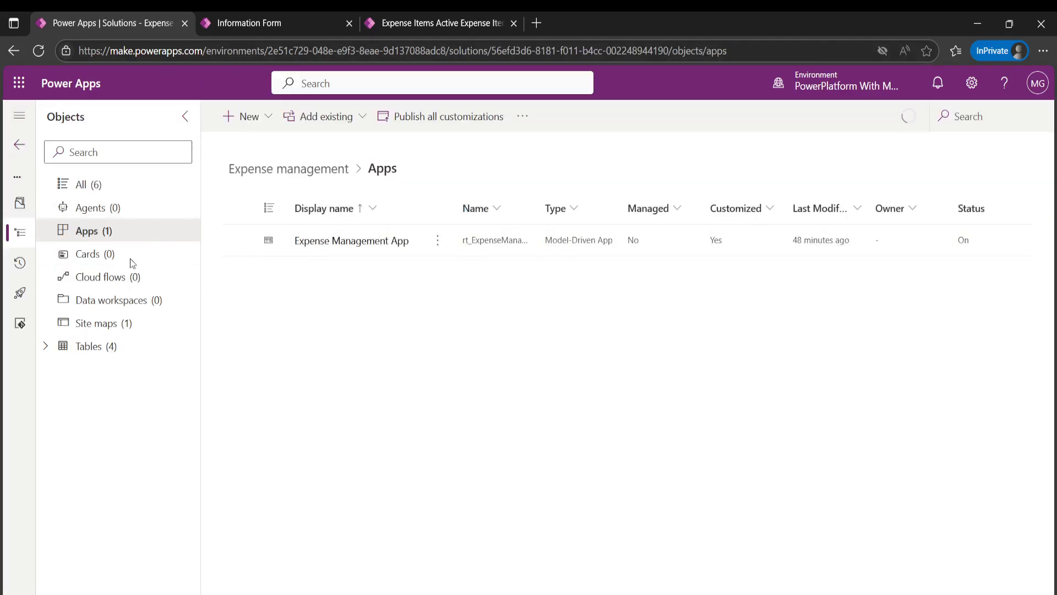
click(77, 344)
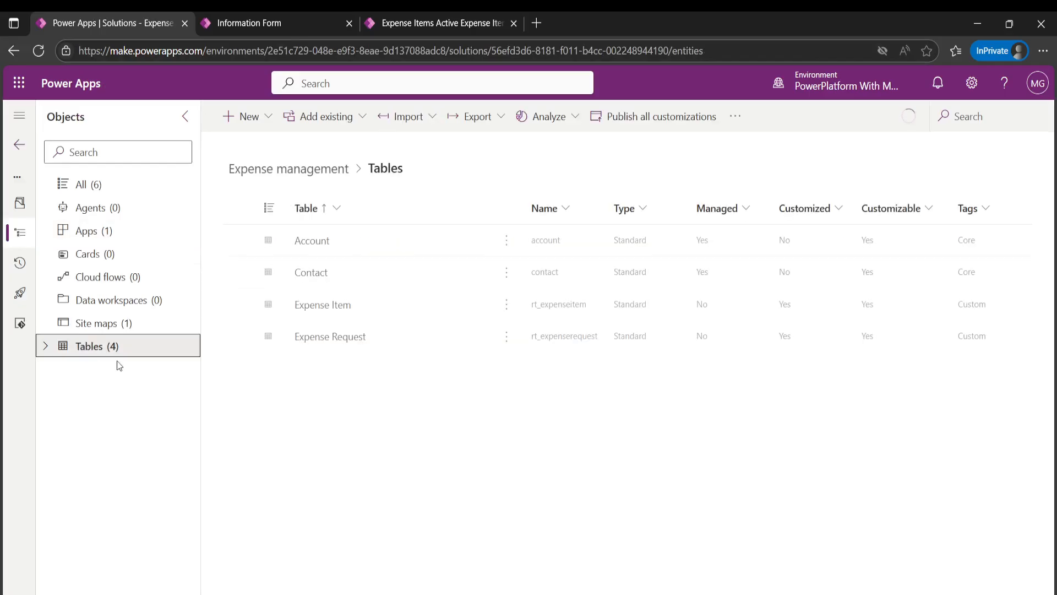
click(330, 338)
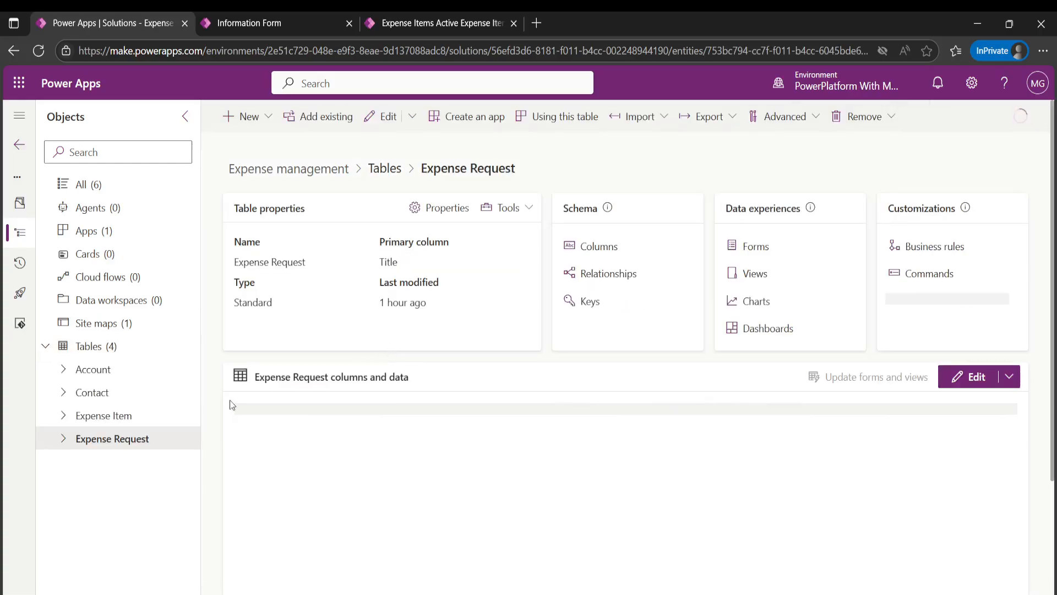
click(88, 444)
scroll(127, 496, down, 2)
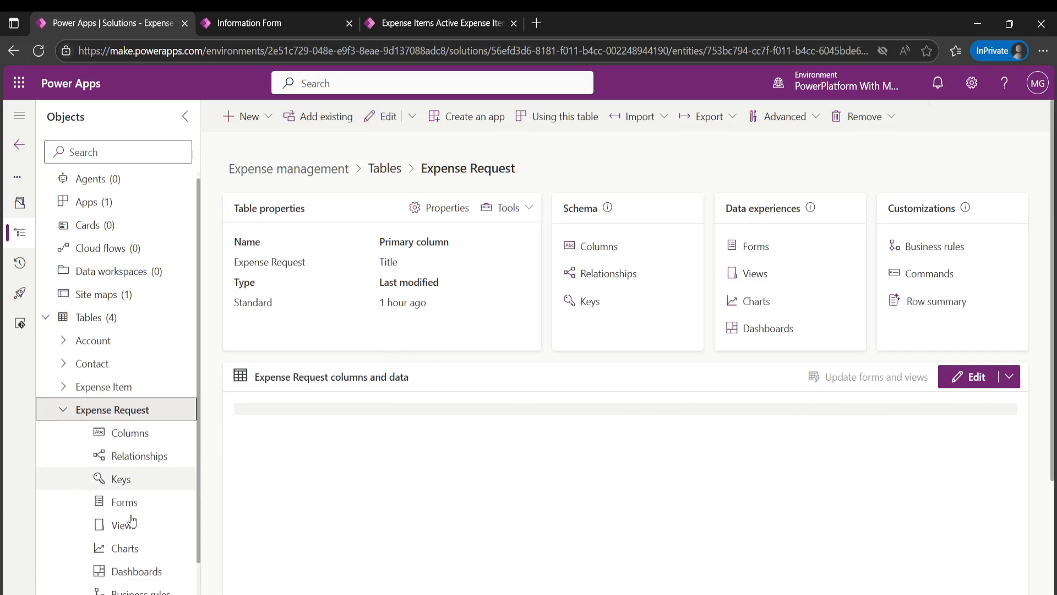
click(124, 478)
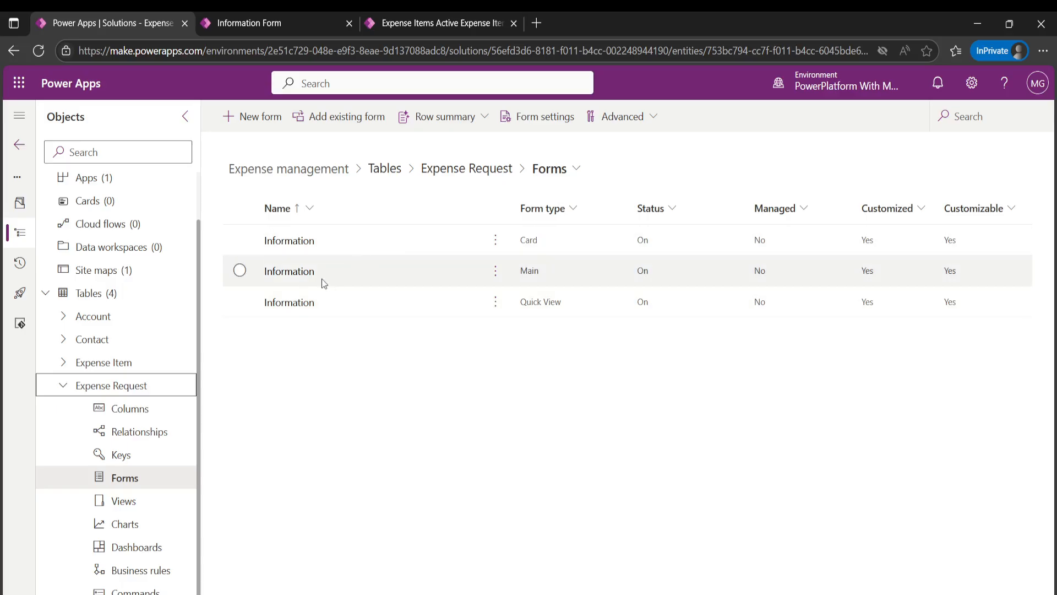
click(298, 275)
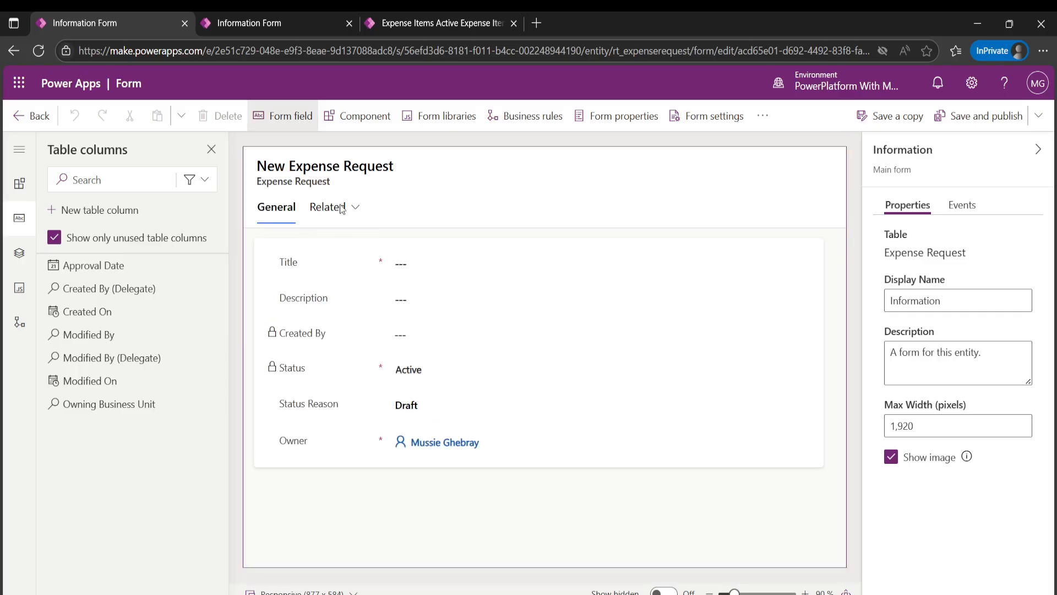
Add a 2-column tab to the Expense Request form and show its empty sections.
click(370, 120)
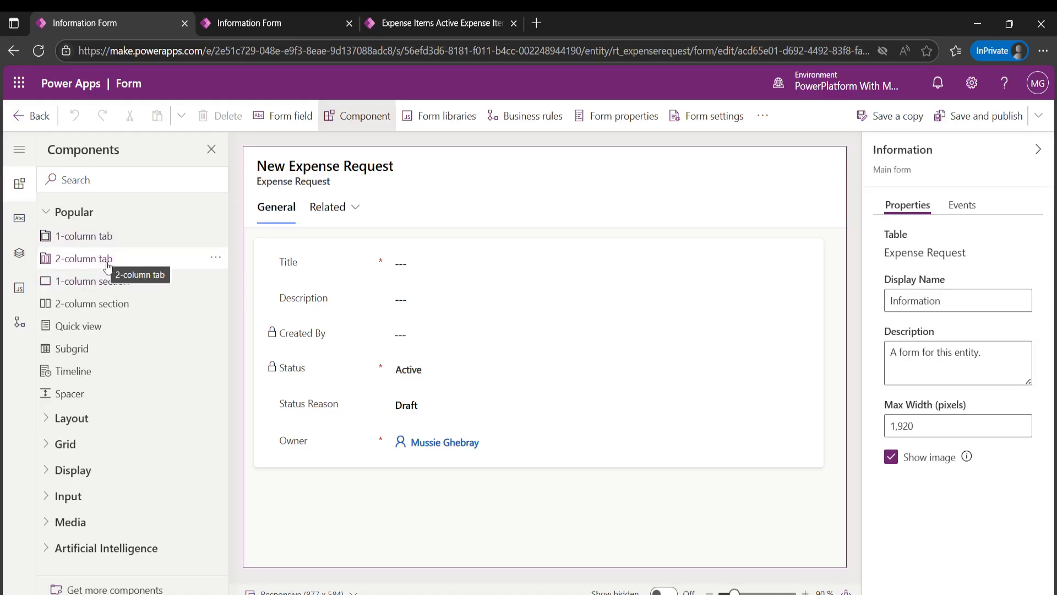
click(96, 260)
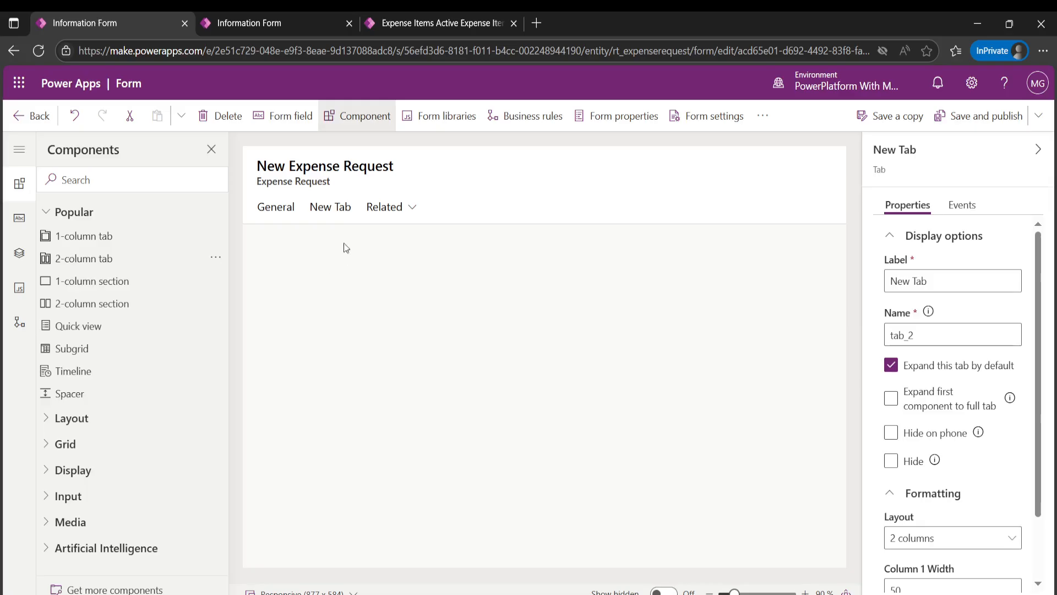
click(331, 208)
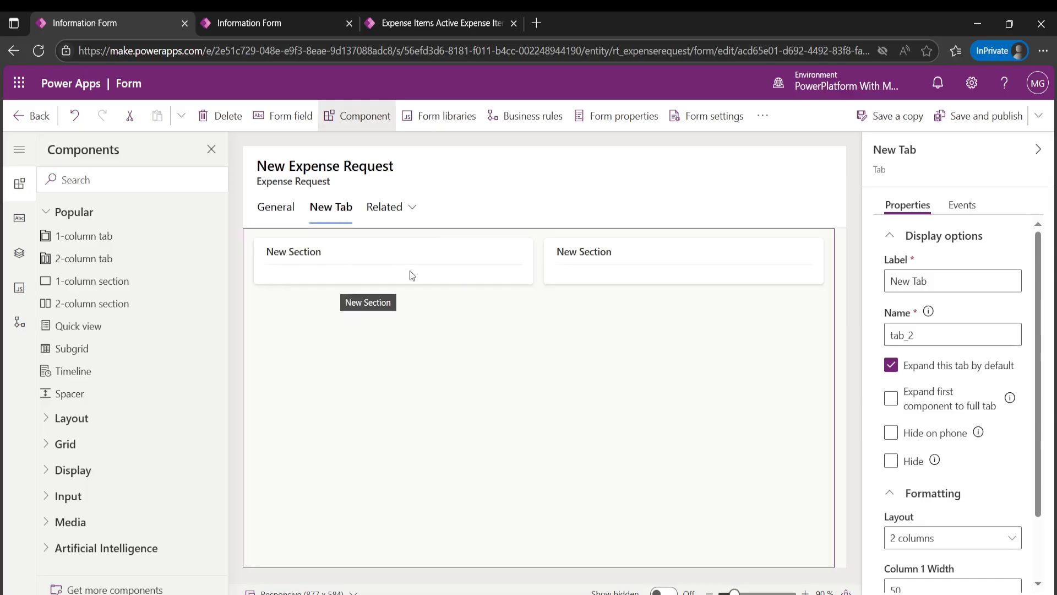
Keep the new tab's layout at 2 columns and set its Column 1 Width to 60.
scroll(952, 391, down, 2)
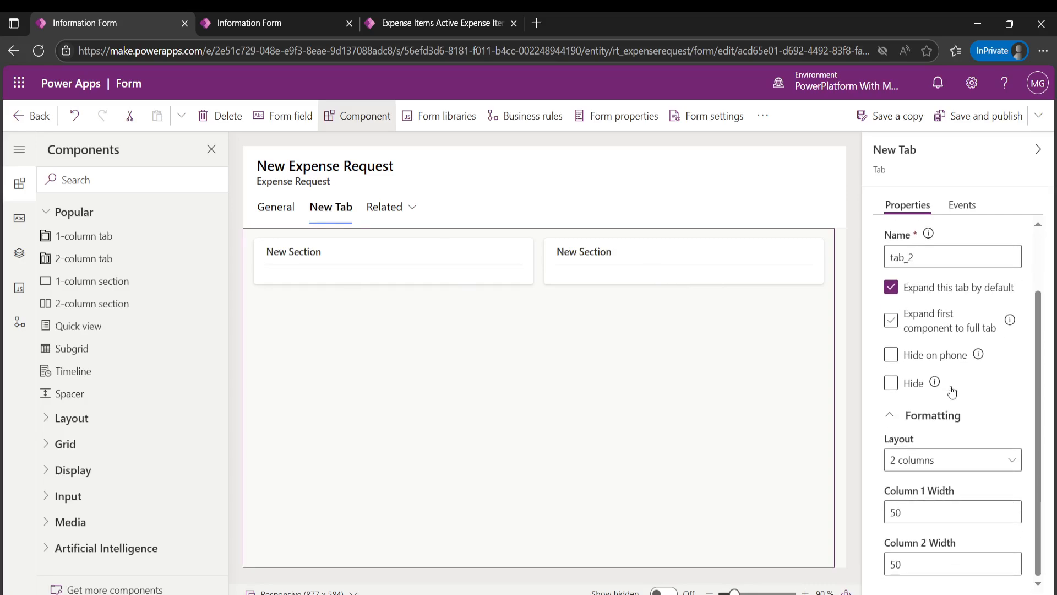
click(938, 465)
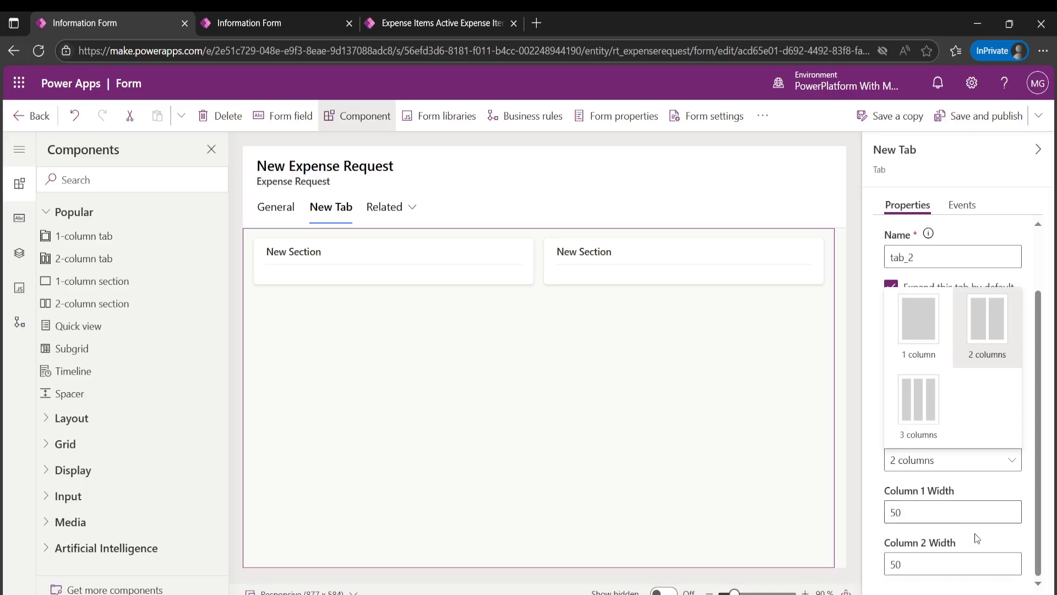
click(911, 514)
key(BackSpace)
key(BackSpace)
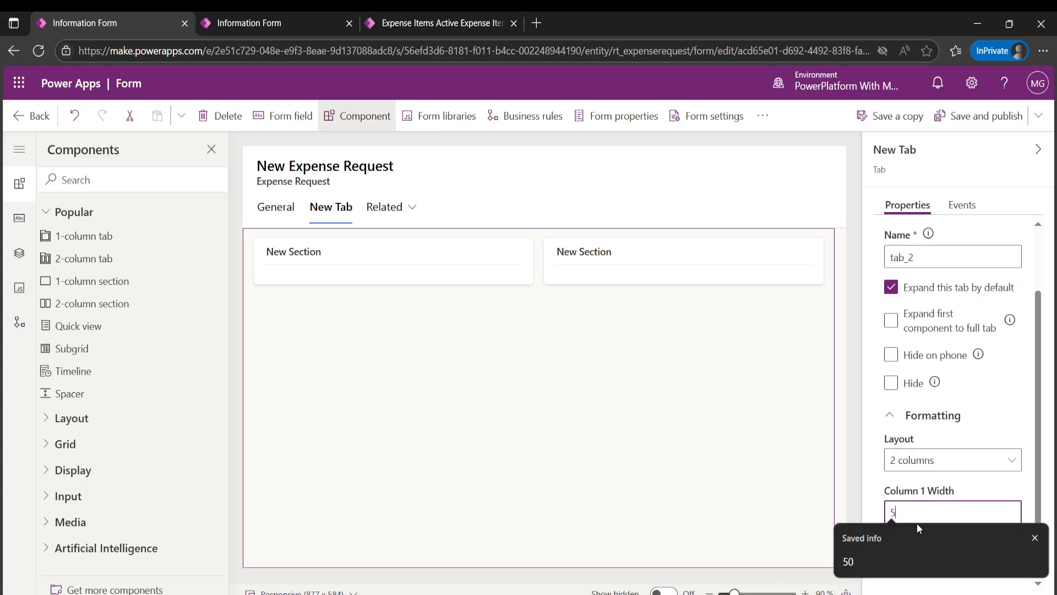
text(6)
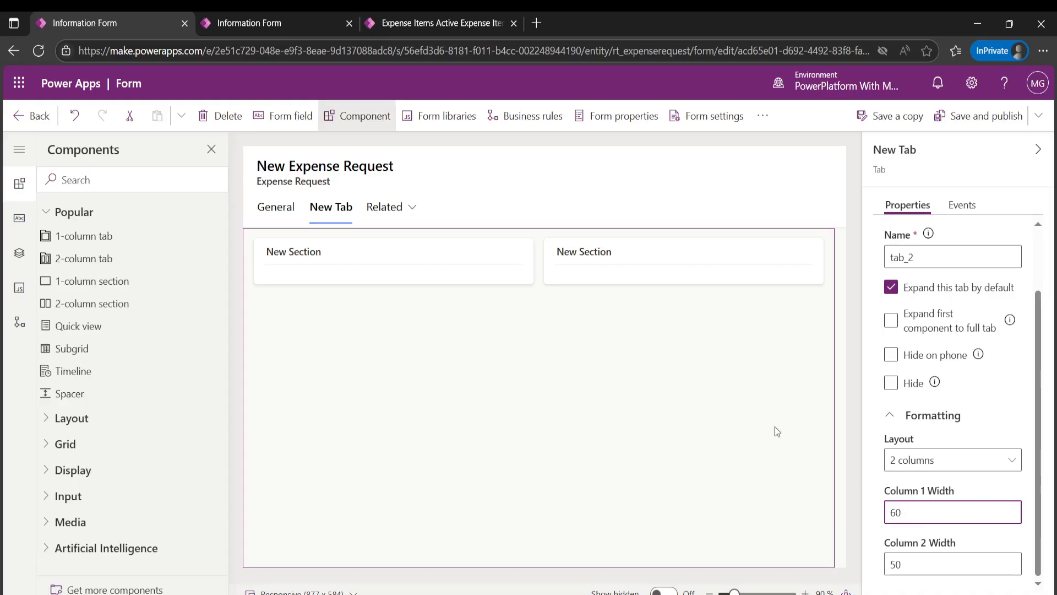
text(0)
click(693, 381)
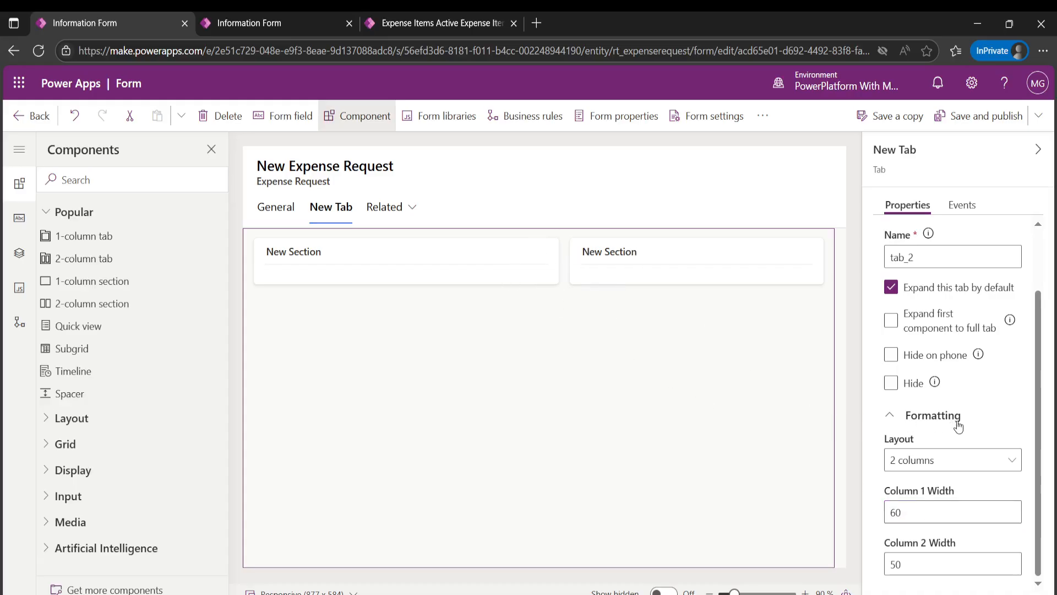
Label the new form tab "Approval Details".
scroll(957, 376, up, 2)
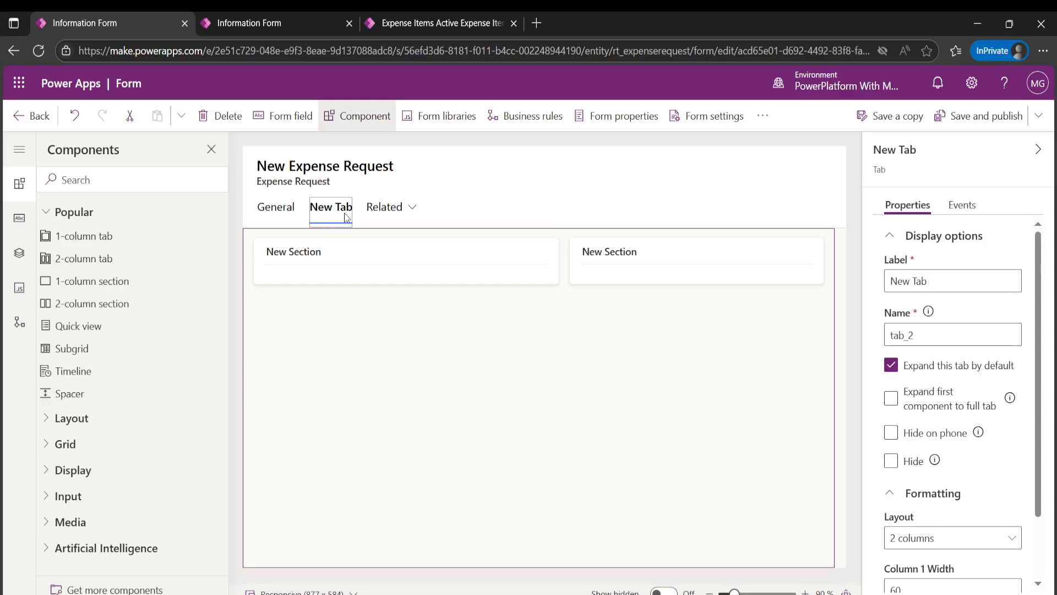
triple_click(953, 280)
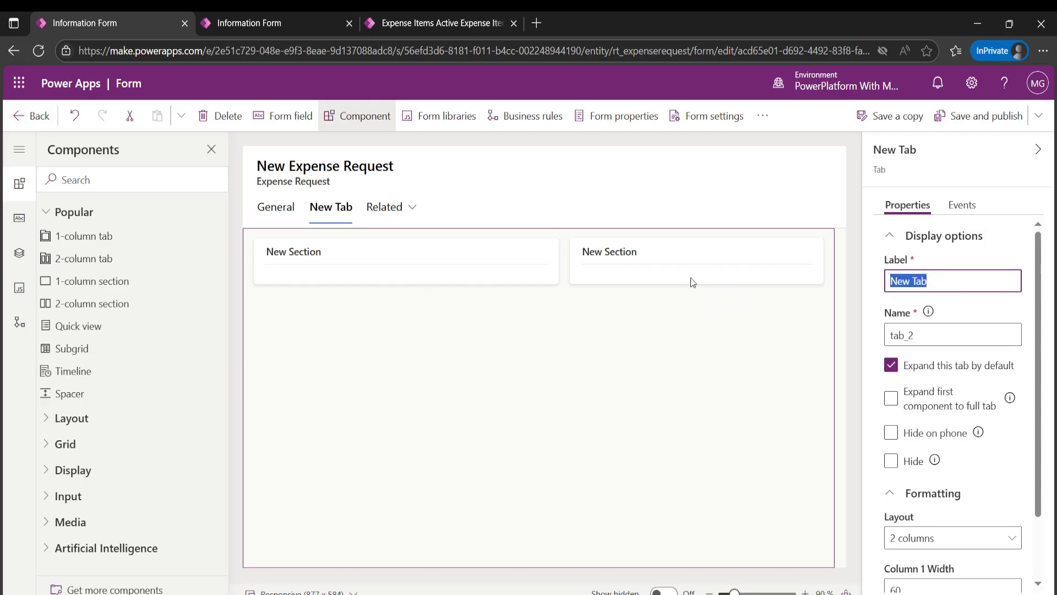
text(Approv)
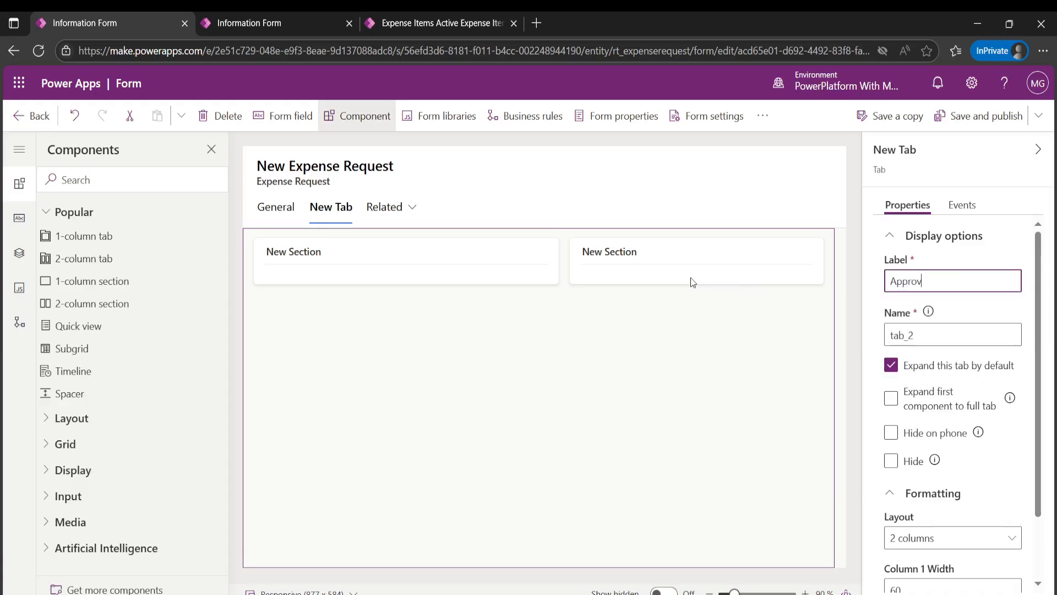
text(al Details)
click(587, 354)
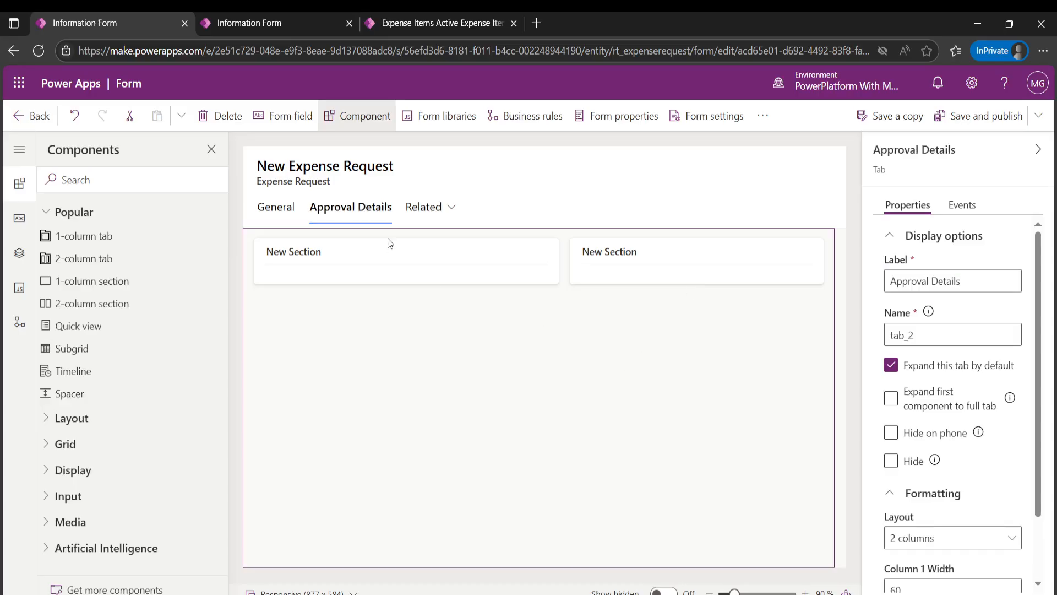
Label the first section of the Approval Details tab "Information".
click(335, 255)
click(946, 282)
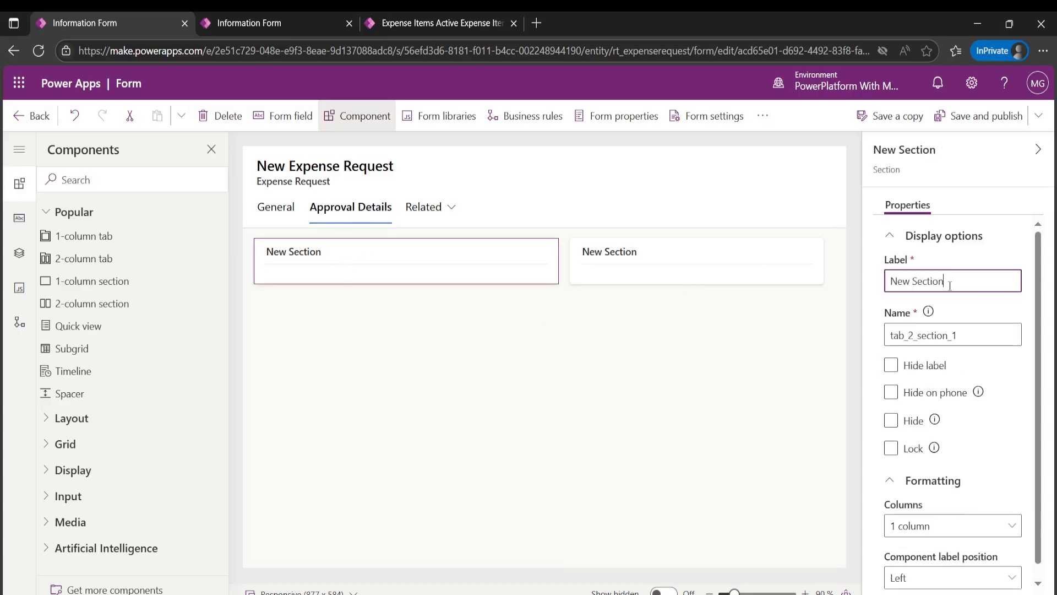
key(ctrl+a)
text(Informat)
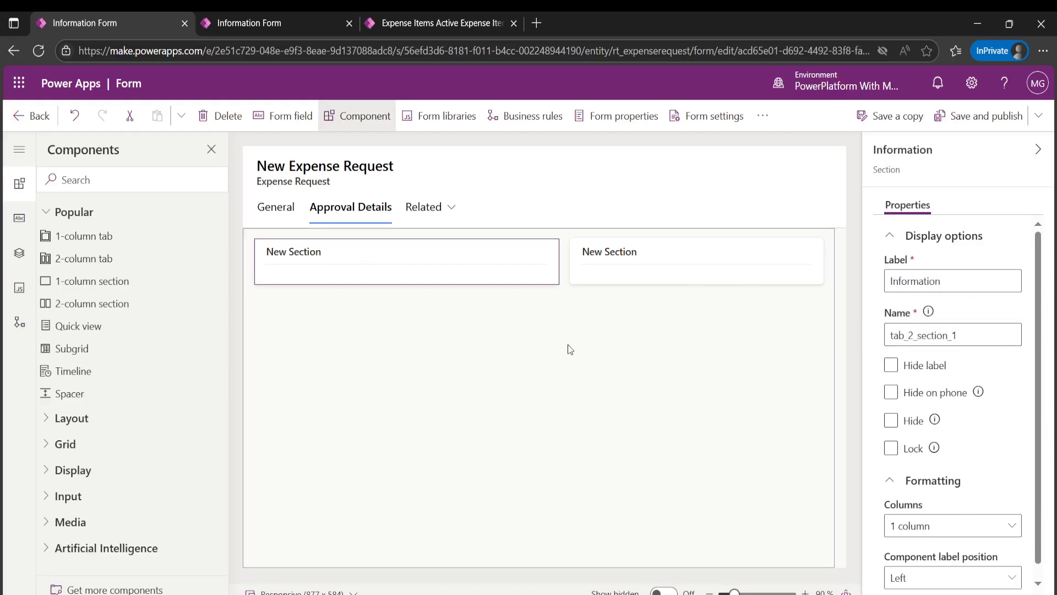
click(540, 336)
click(342, 273)
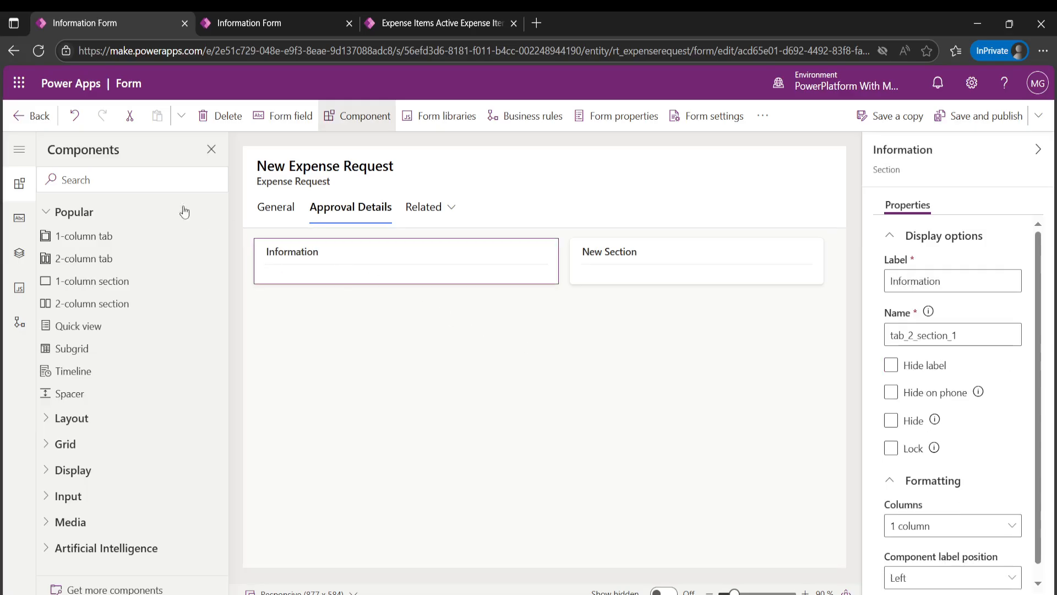
Add the unused Approval Date and Created On columns to the Information section of the Approval Details tab.
click(265, 210)
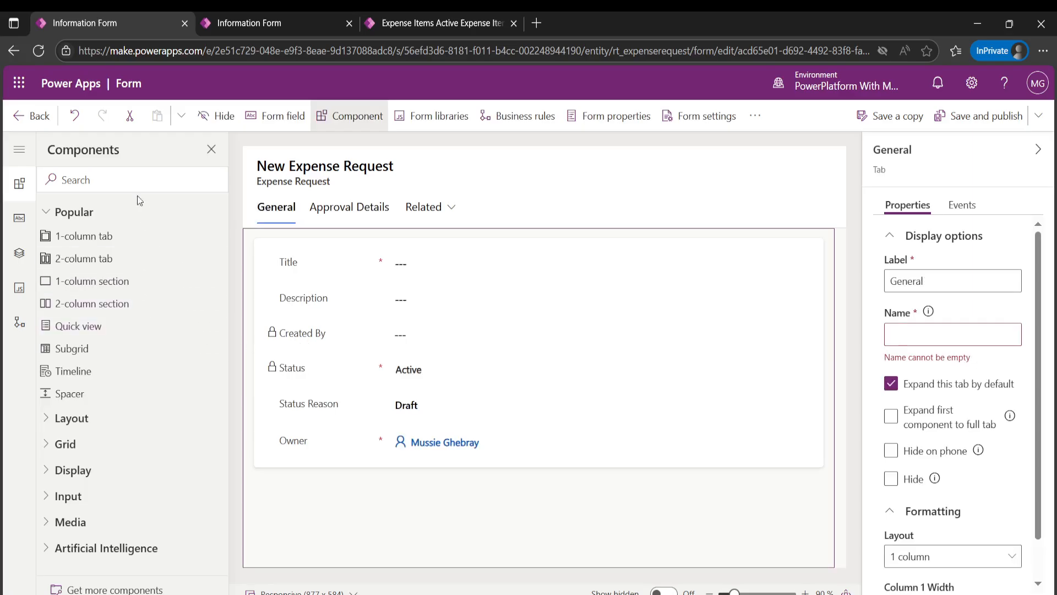
click(11, 229)
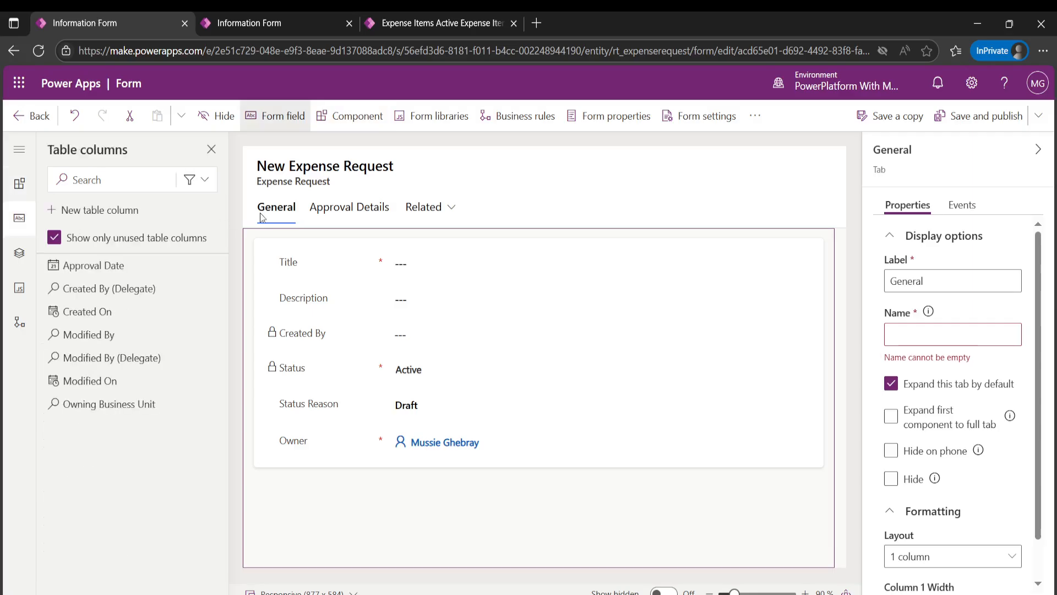
click(354, 208)
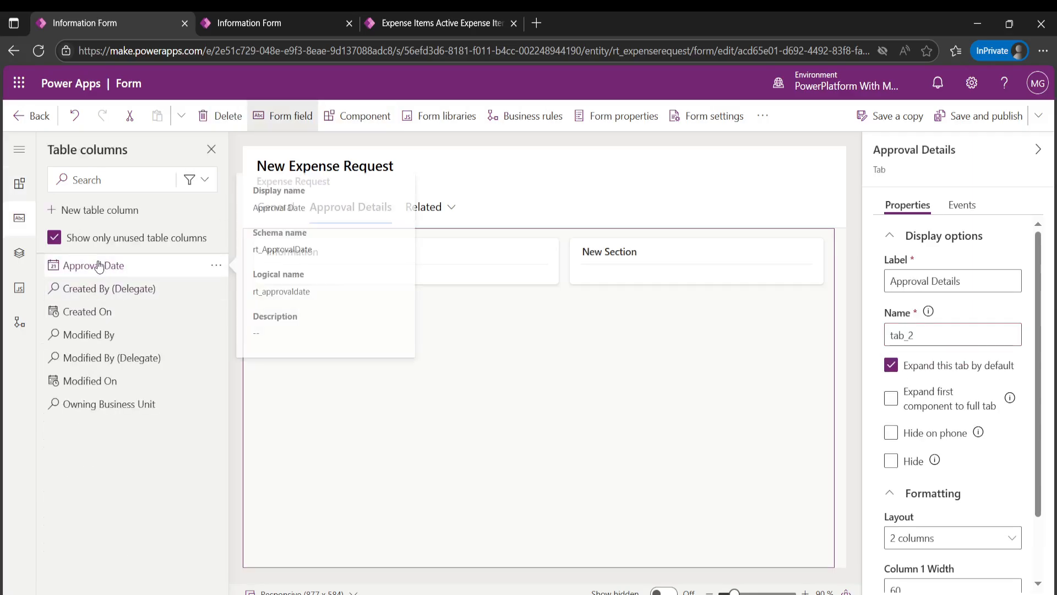
drag(110, 267, 282, 268)
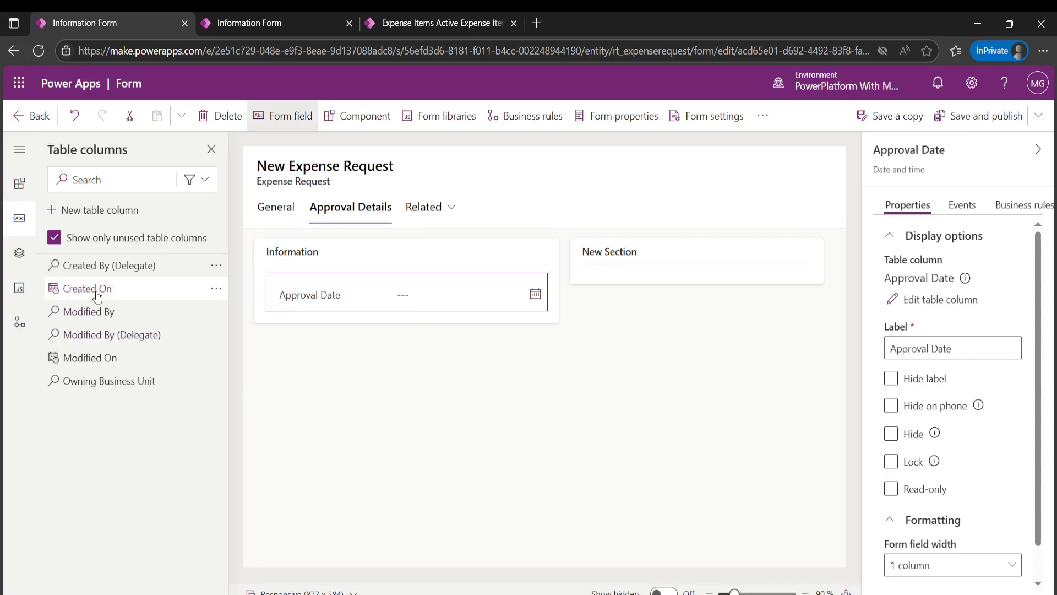
drag(100, 288, 274, 273)
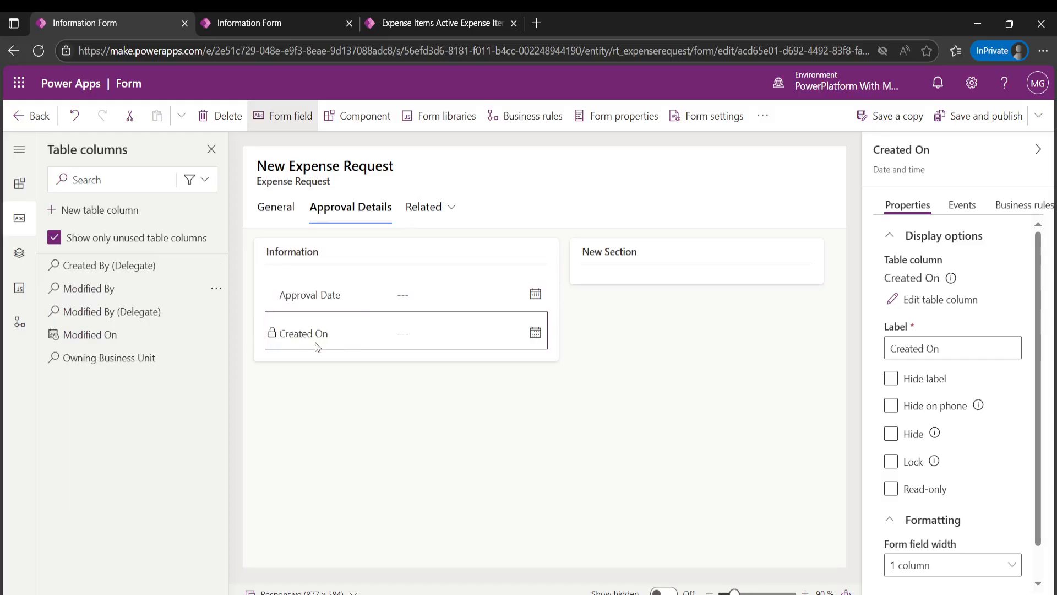
Move the Created By field from the General tab into the second section of the Approval Details tab.
click(689, 270)
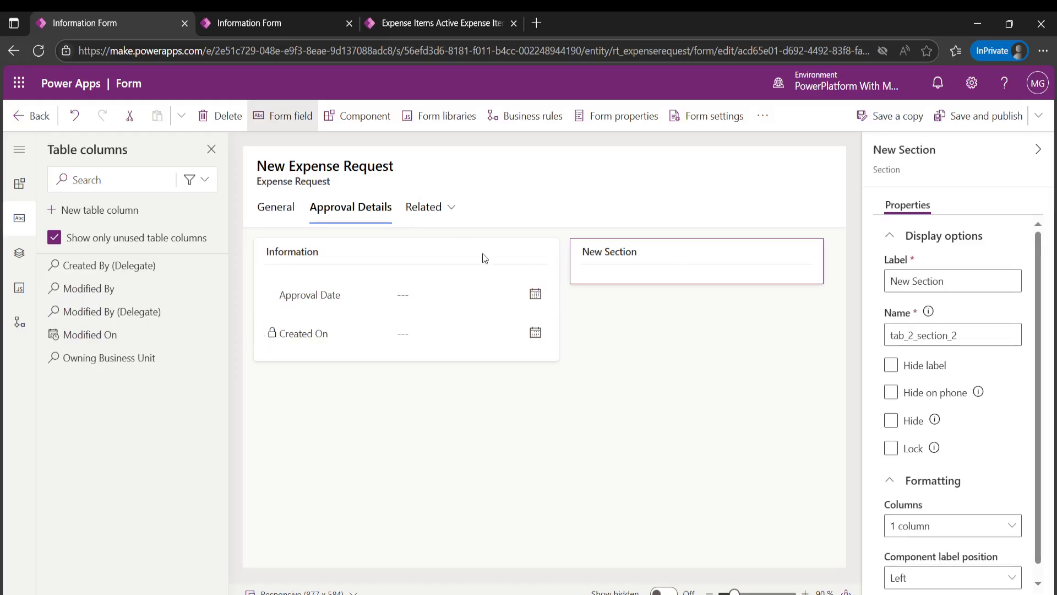
click(274, 212)
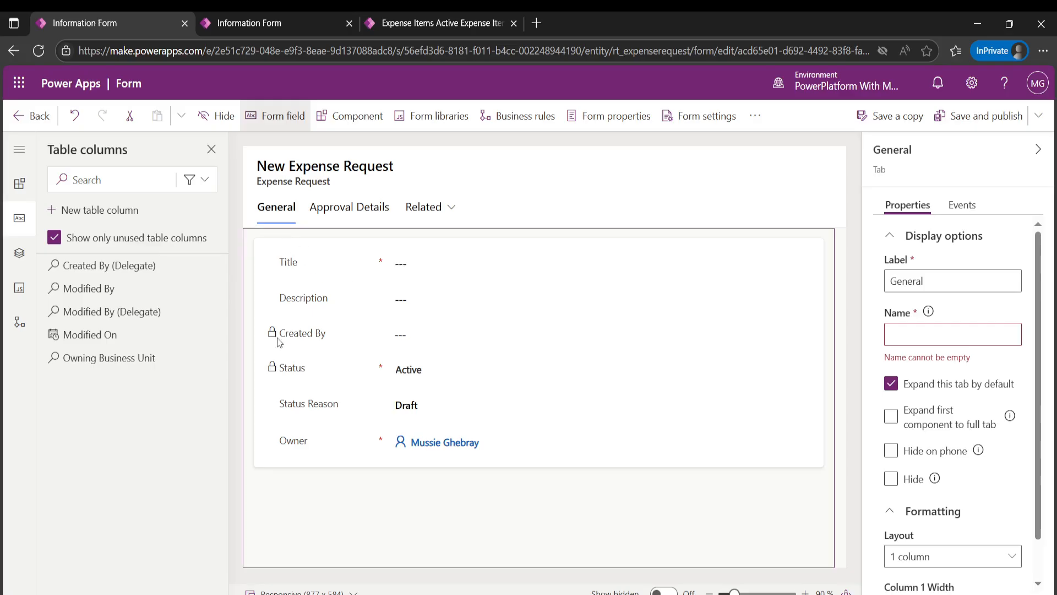
drag(306, 337, 604, 260)
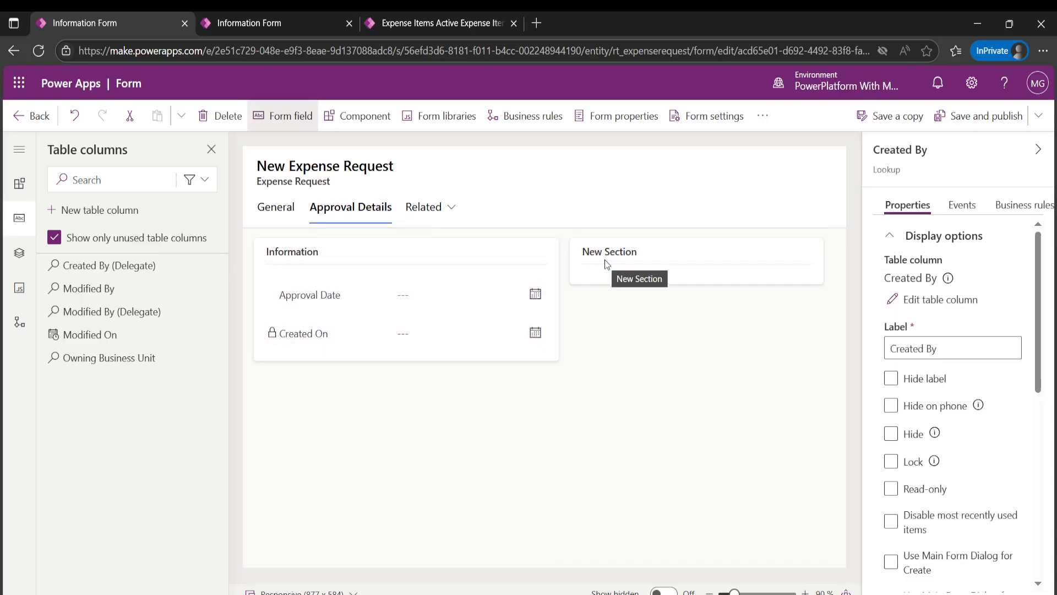
click(628, 424)
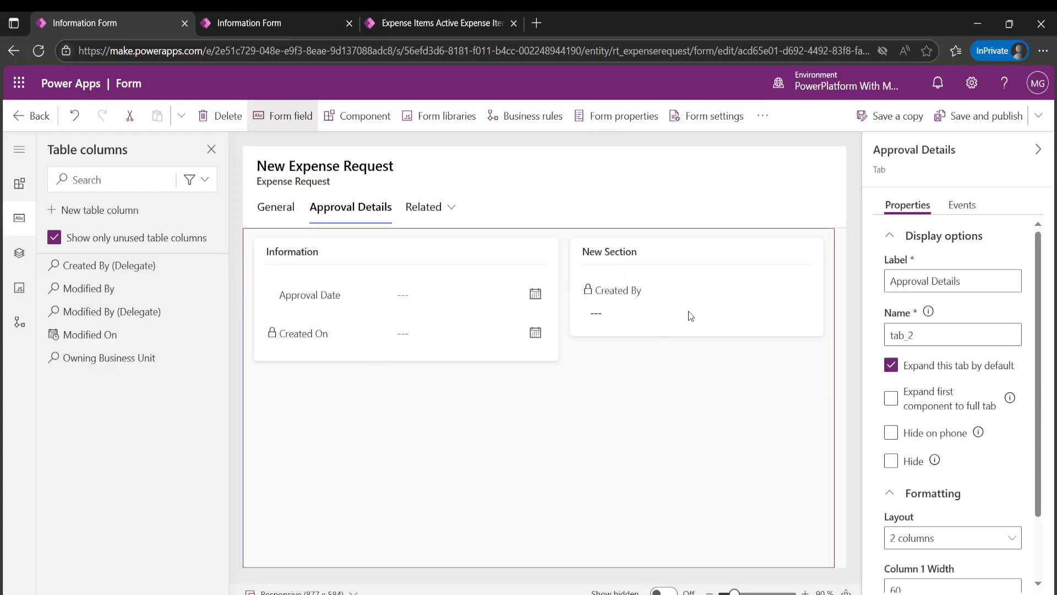
Hide the label of the section holding Created By, and check the fields in both sections.
click(618, 257)
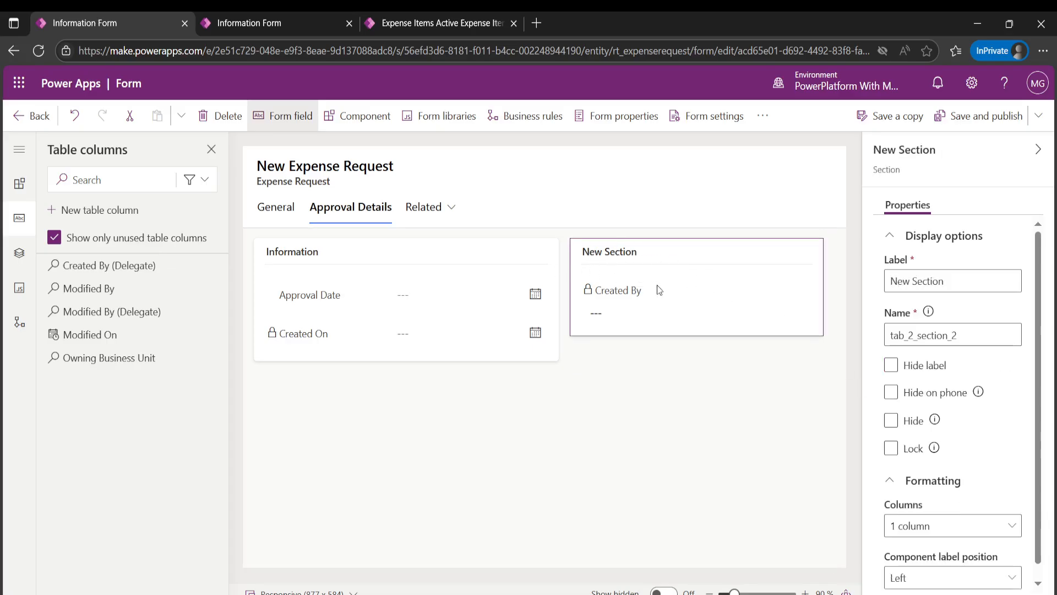
click(891, 367)
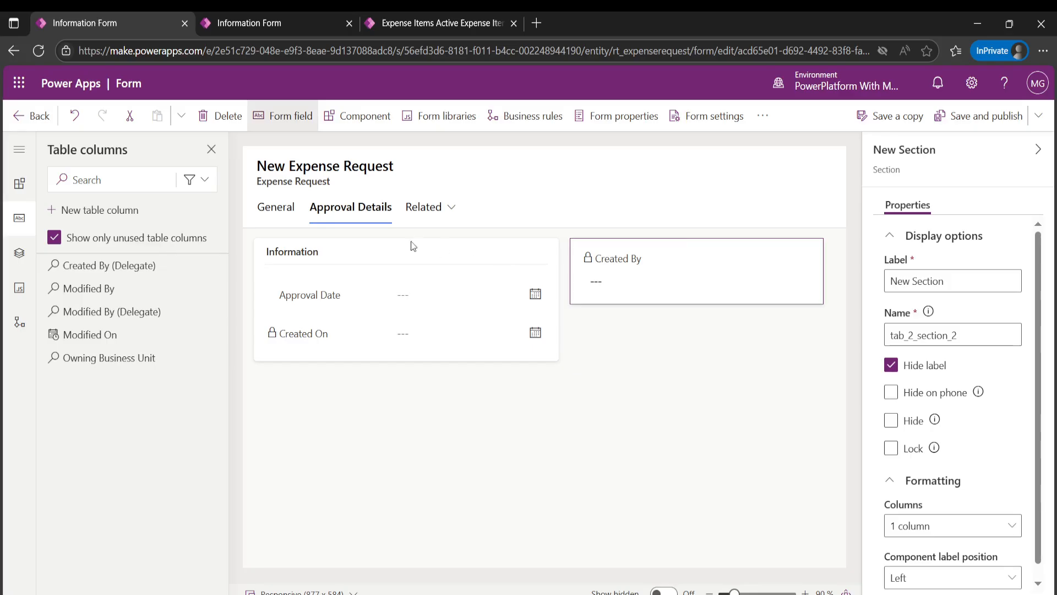
click(639, 294)
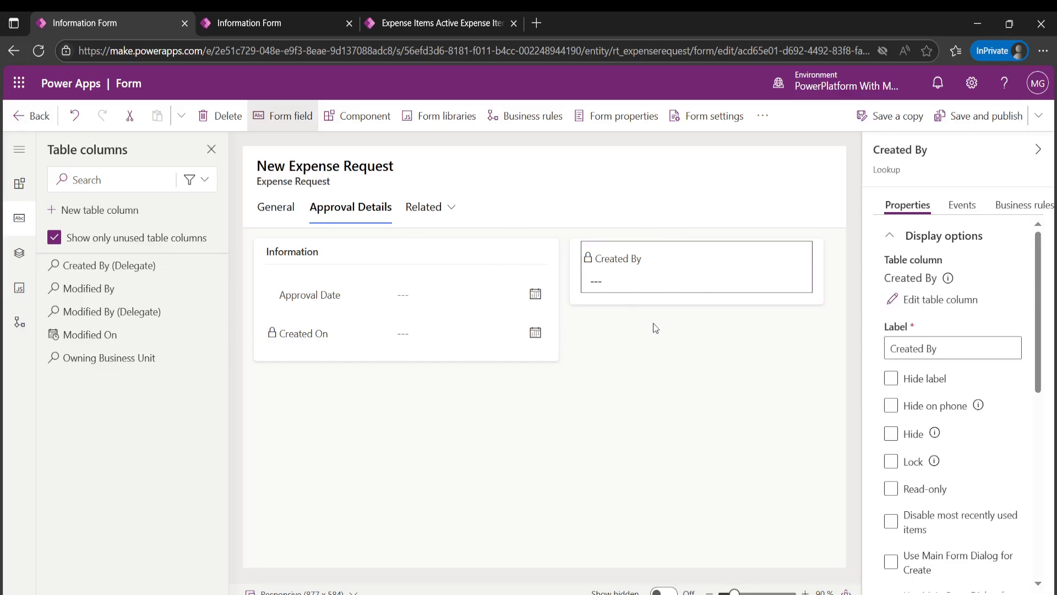
click(333, 330)
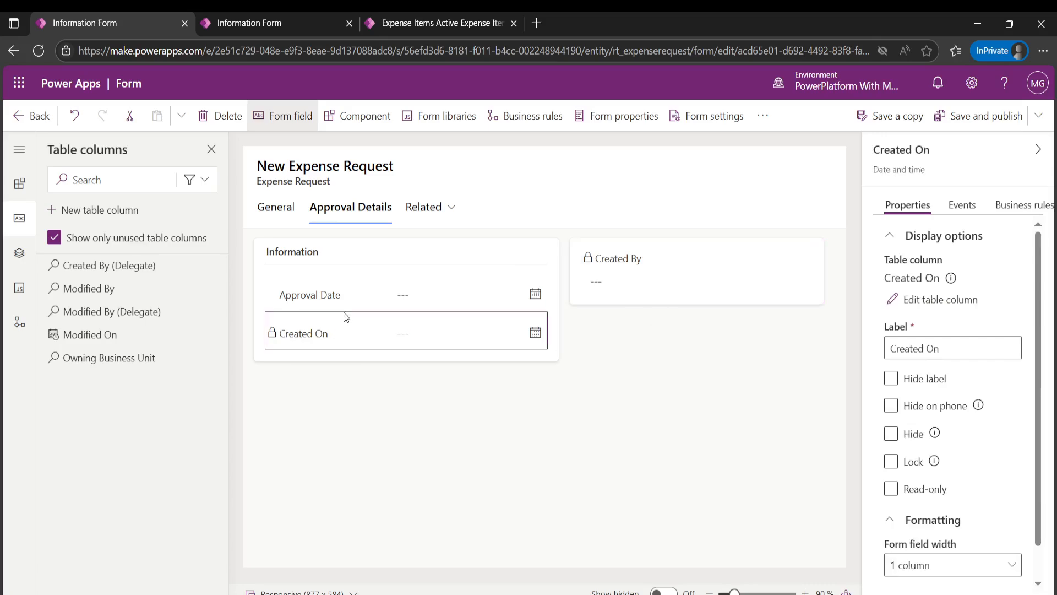
click(314, 300)
Examine the display and formatting properties of the Title and Description fields on the General tab.
click(272, 210)
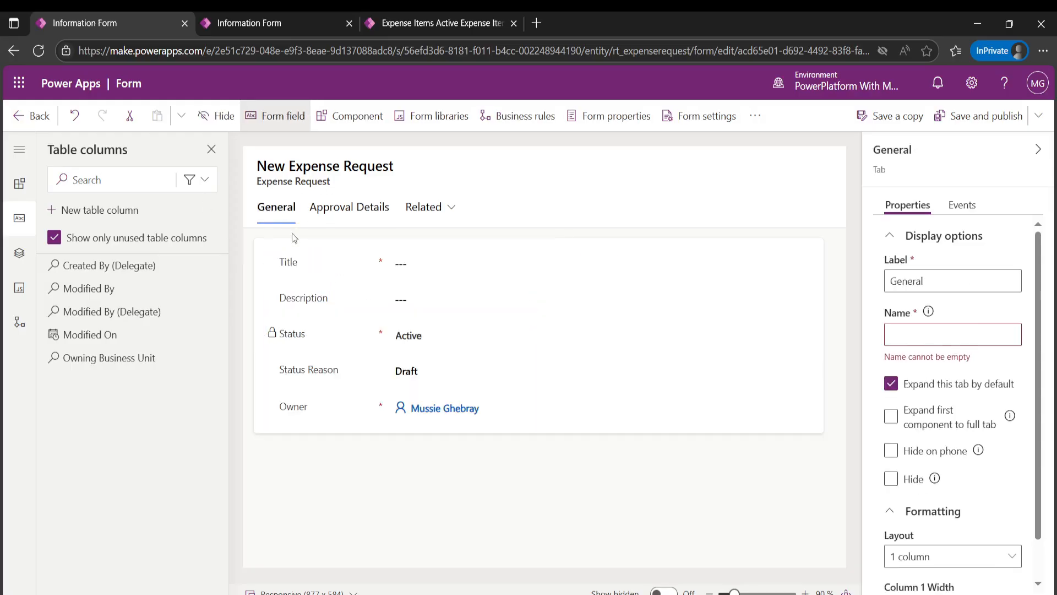
click(293, 274)
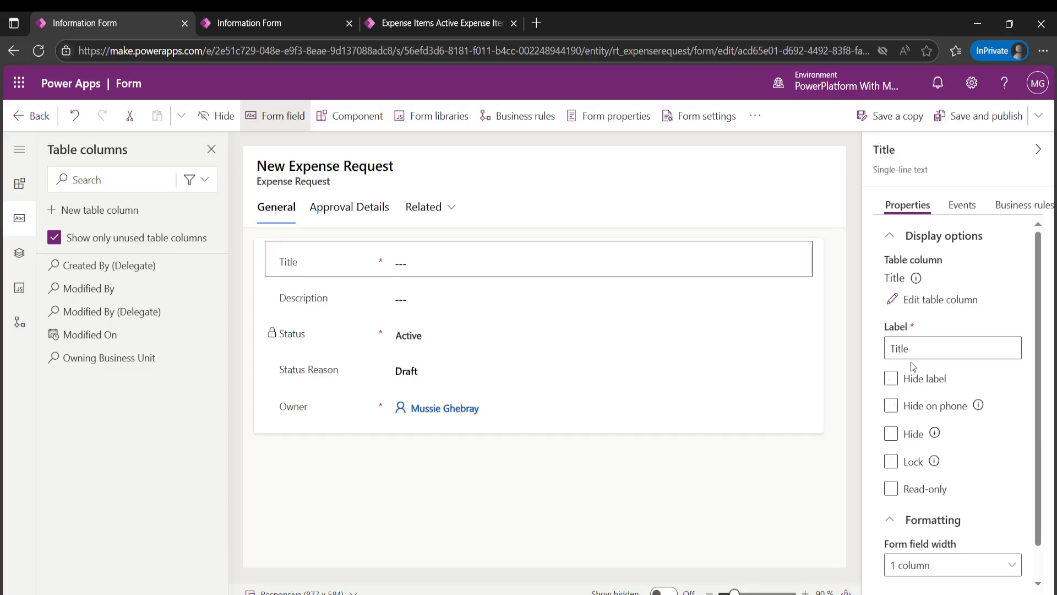
scroll(919, 369, down, 1)
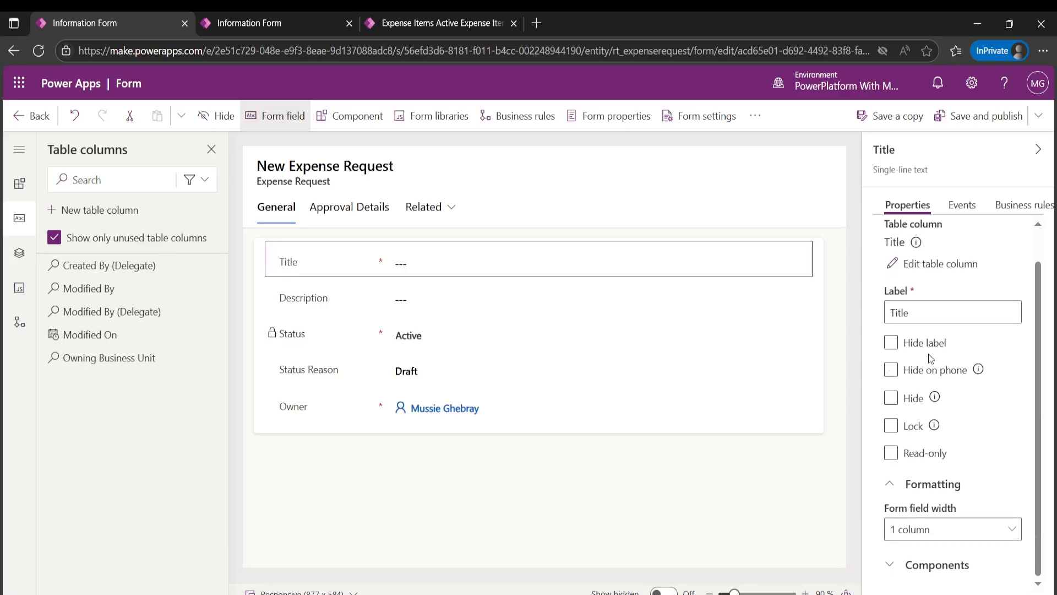
click(313, 303)
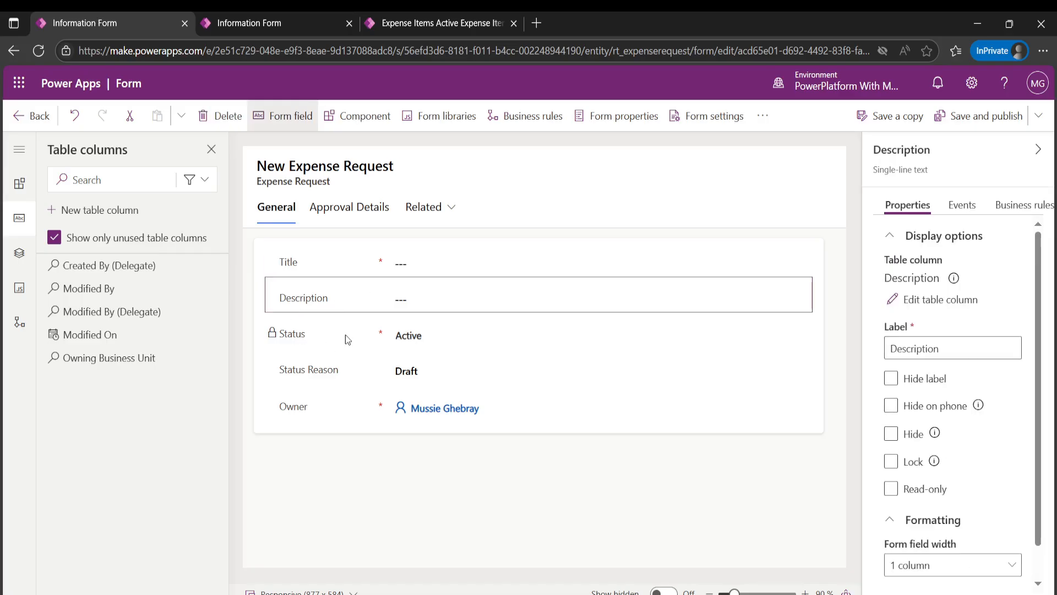
Try the Hide label and Read-only options on the Description field, and lock the field.
click(891, 379)
click(892, 381)
click(951, 409)
click(891, 490)
click(892, 492)
click(891, 462)
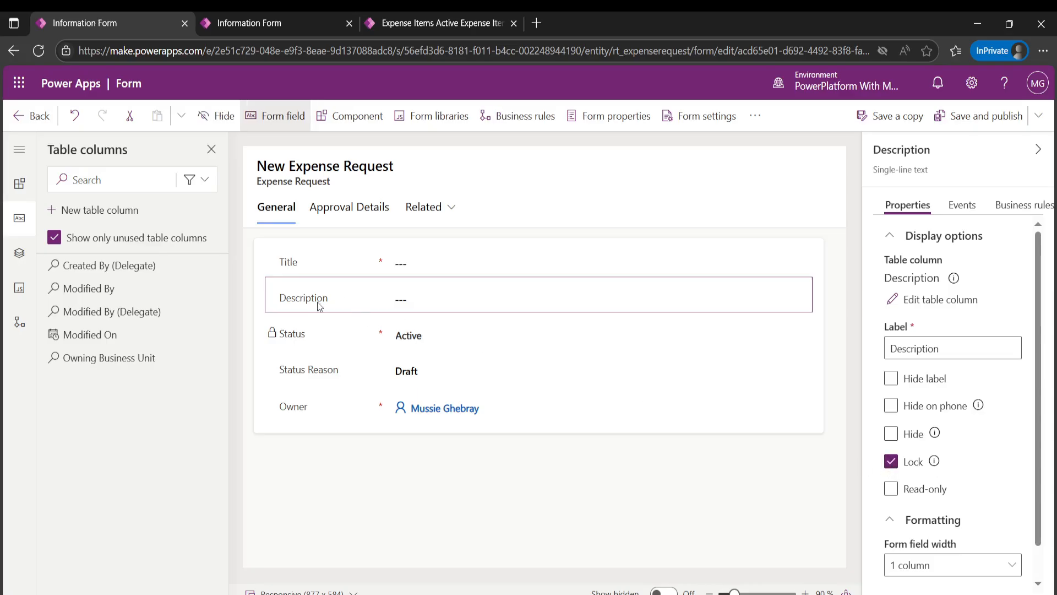
Unlock the Description field and return to the Approval Details tab.
click(569, 244)
click(553, 297)
click(897, 466)
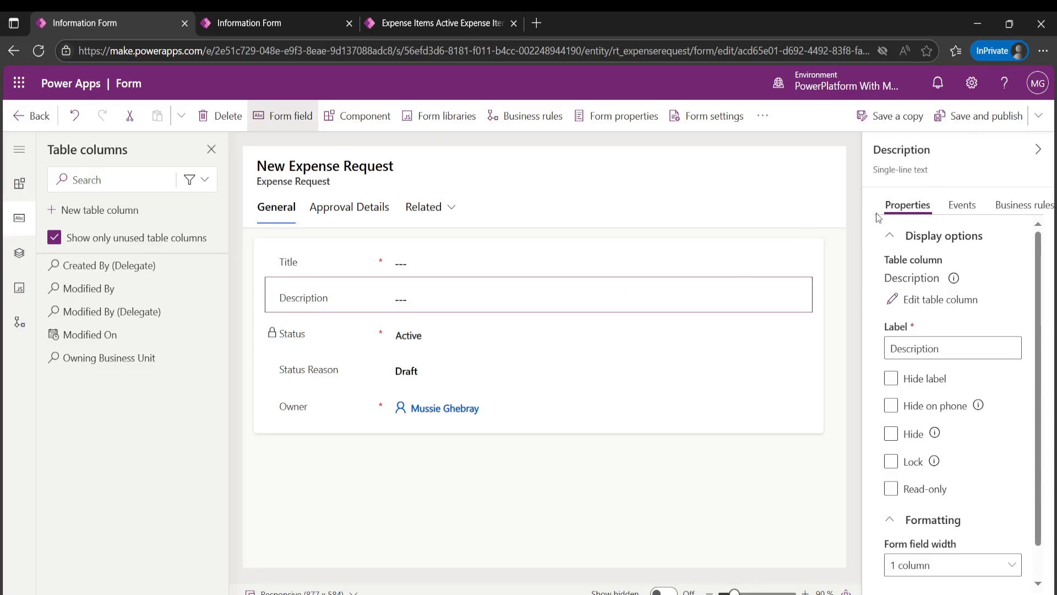
click(352, 210)
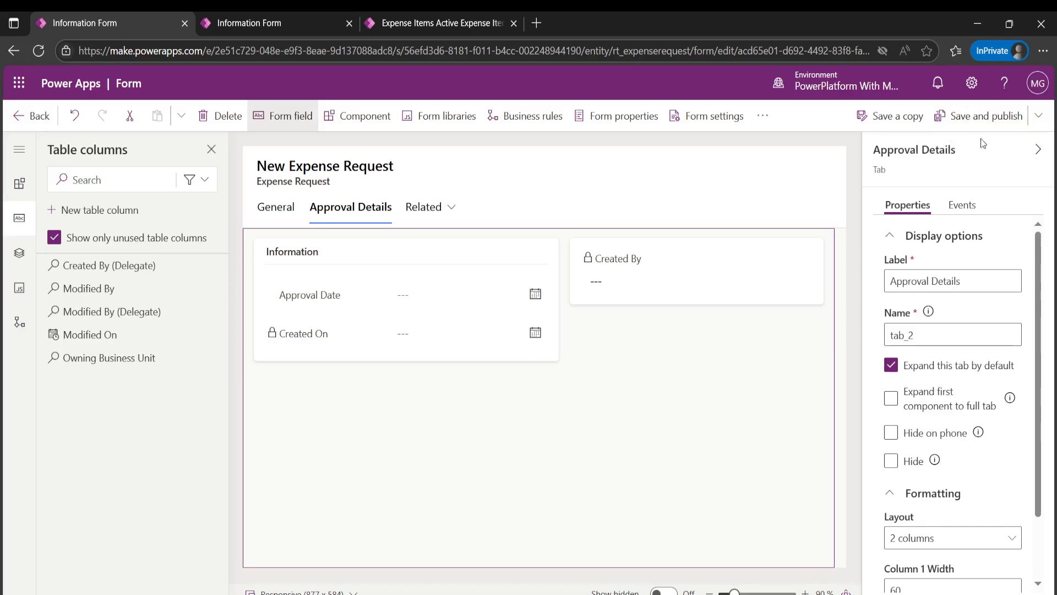
Save and publish the Expense Request form, and reload the Expense Management App in its browser tab.
click(1004, 117)
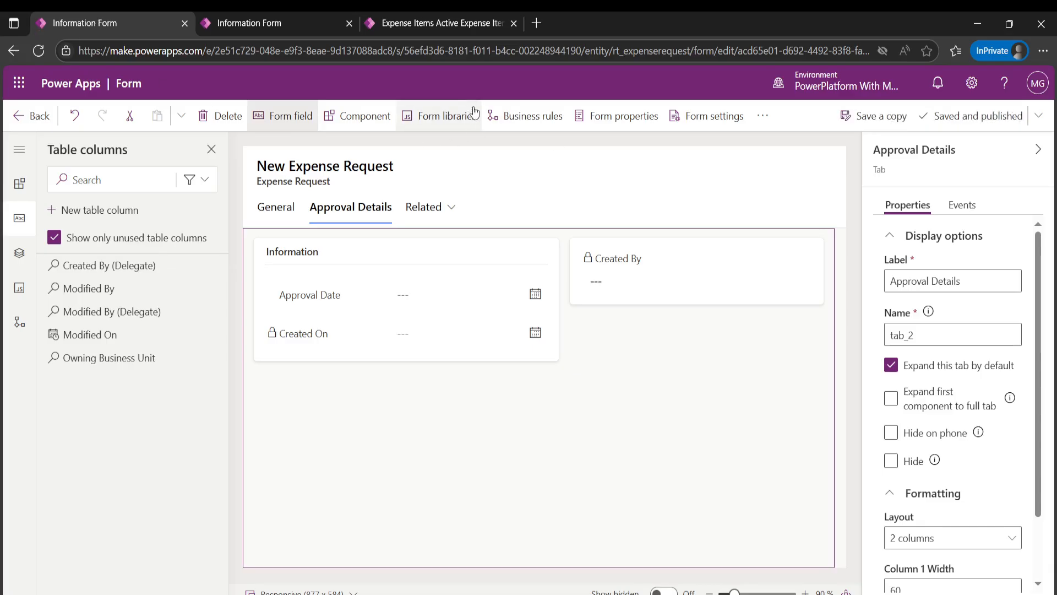
click(416, 22)
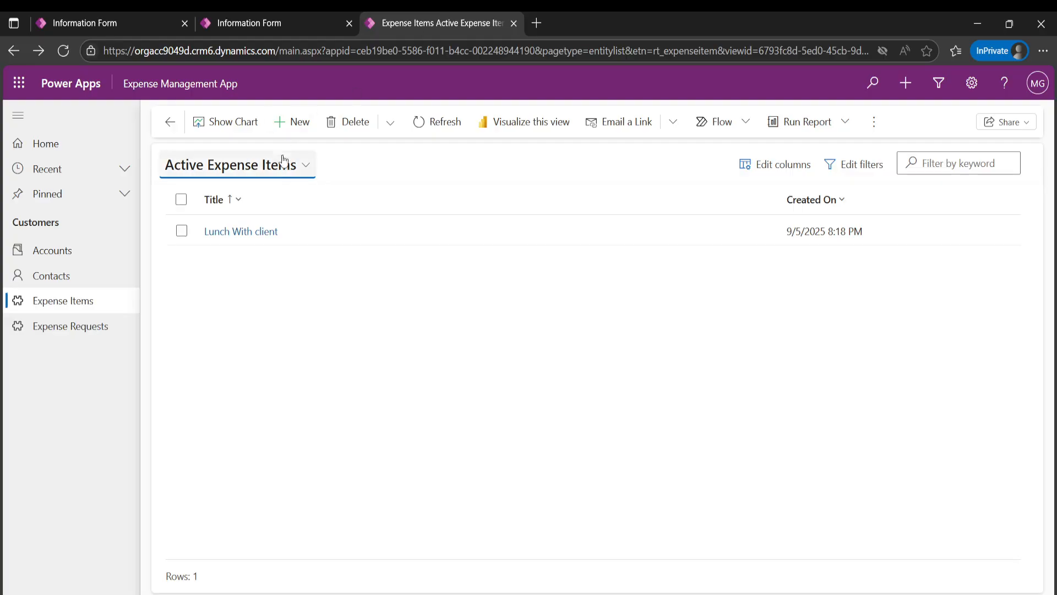
click(63, 51)
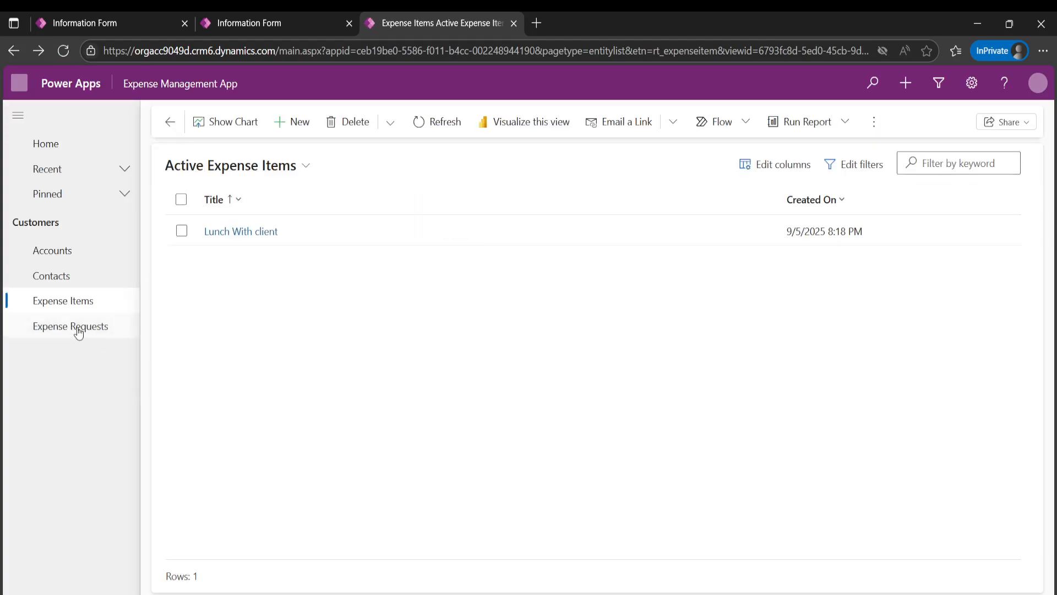
Open the Travel expense request and check the Created On and Approval Date fields on its Approval Details tab.
click(78, 328)
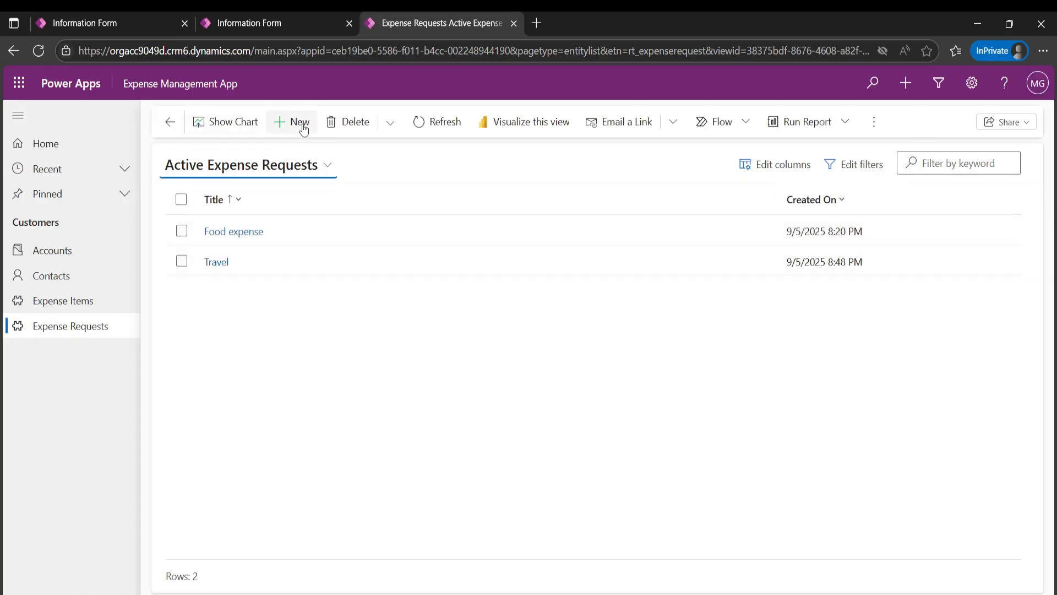
click(216, 262)
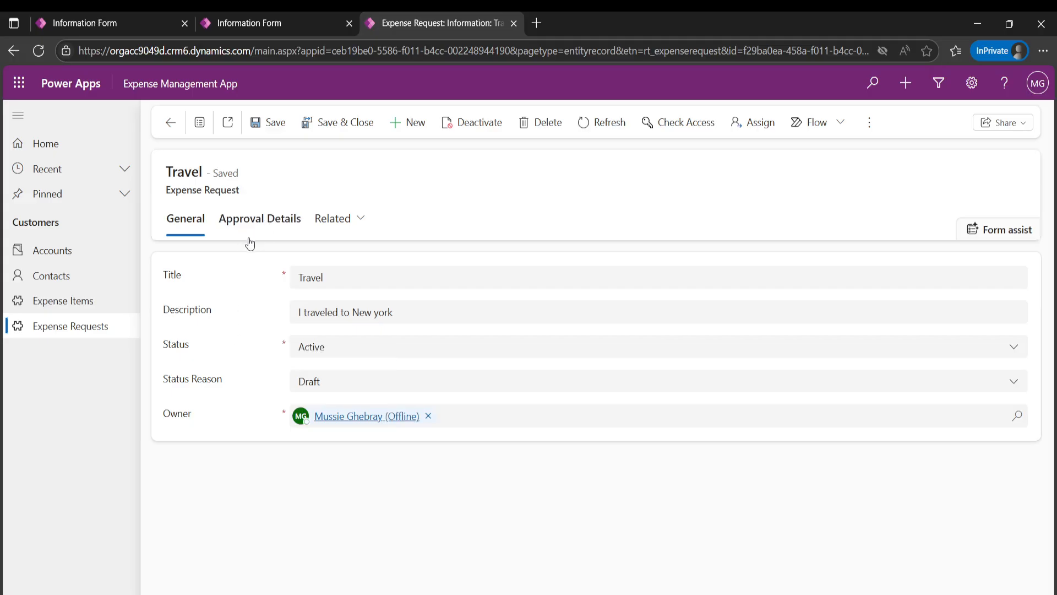
click(266, 222)
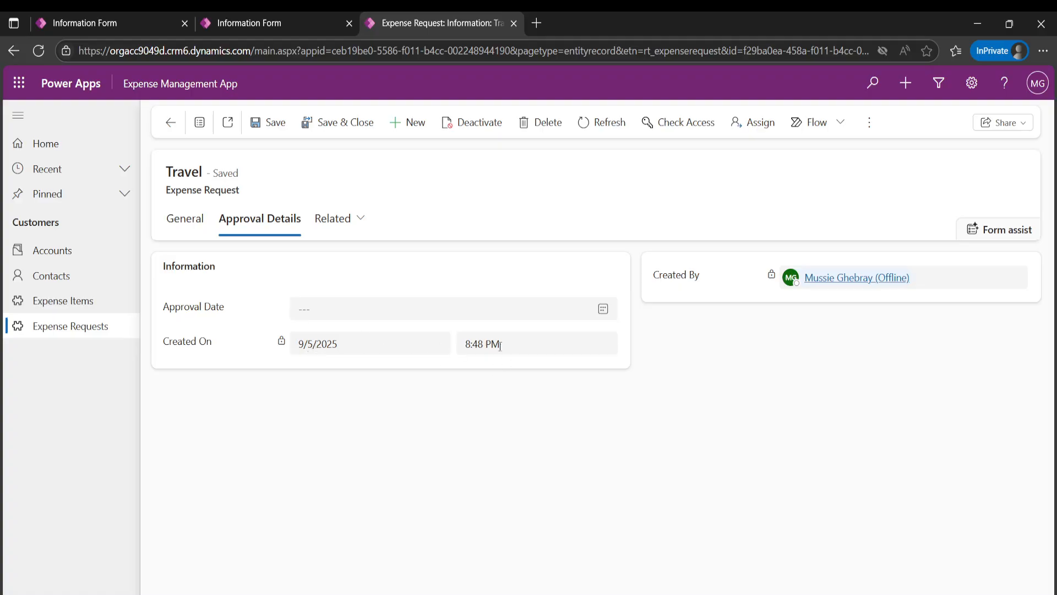
drag(500, 346, 452, 355)
click(395, 355)
click(310, 312)
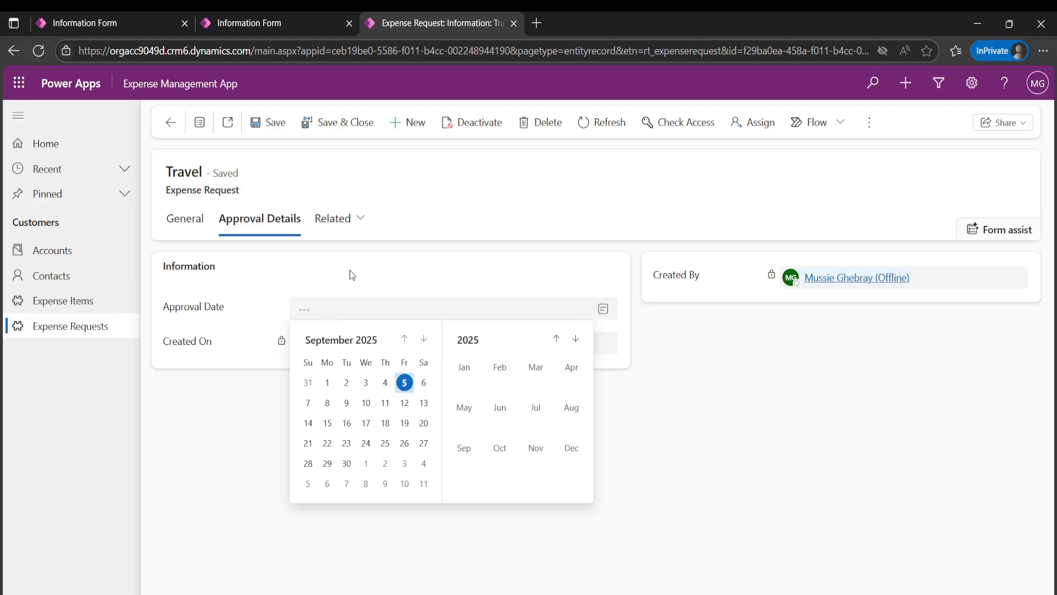
key(Escape)
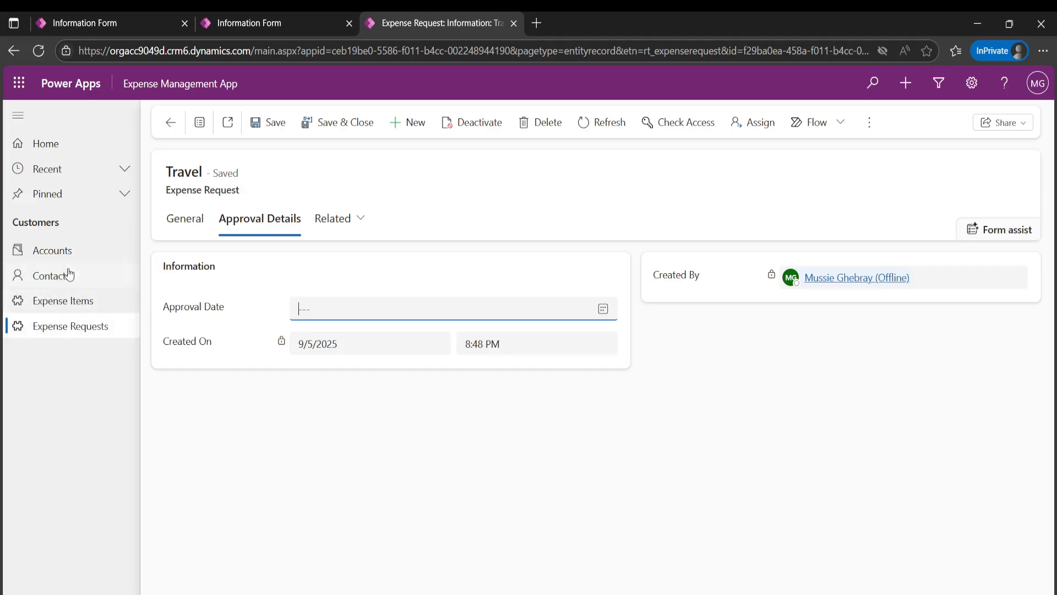
Go to the Expense Items list and start a new expense item record.
click(81, 308)
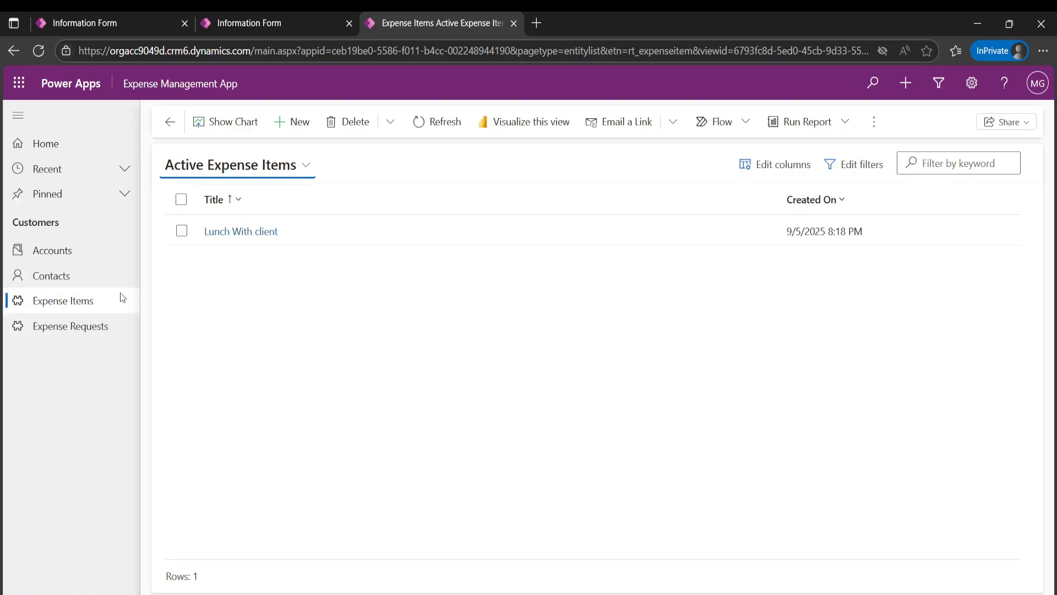
click(81, 309)
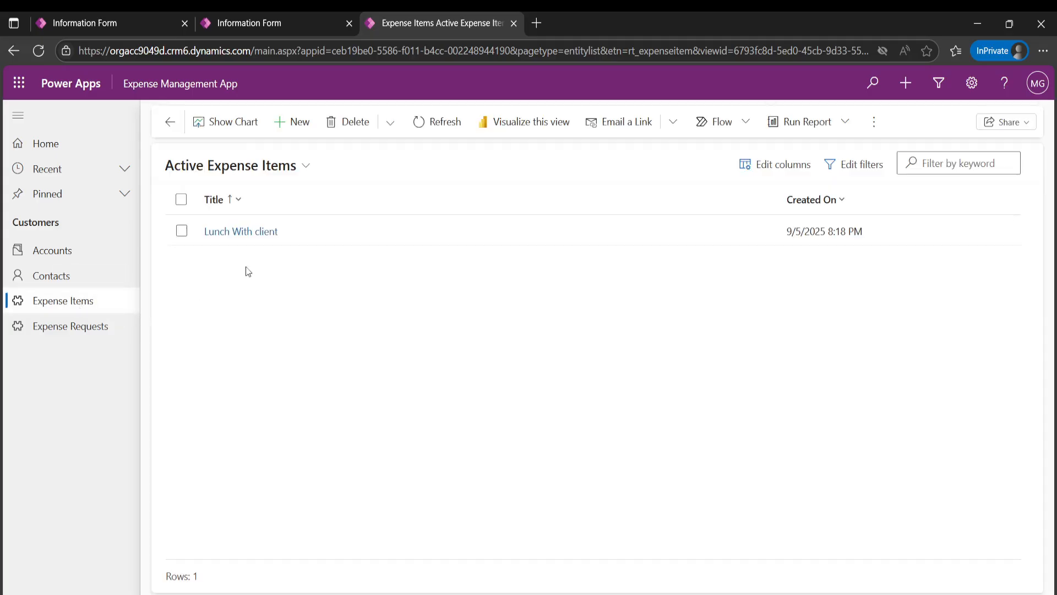
click(296, 122)
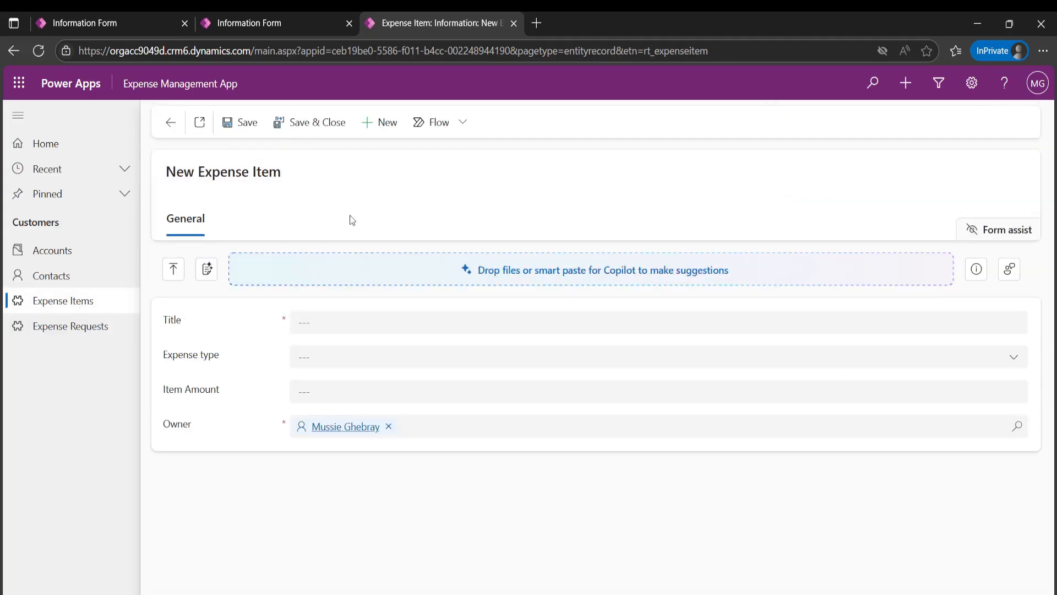